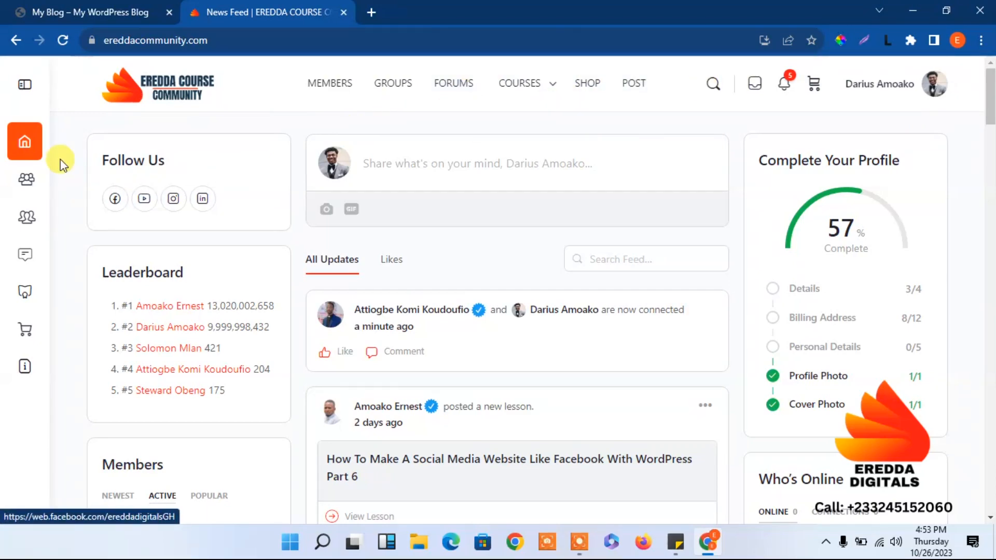
Expand the community site's side navigation to show its labels and open the Courses page.
{"action": "left_click", "coordinate": [27, 92]}
{"action": "left_click", "coordinate": [27, 93]}
{"action": "left_click", "coordinate": [30, 91]}
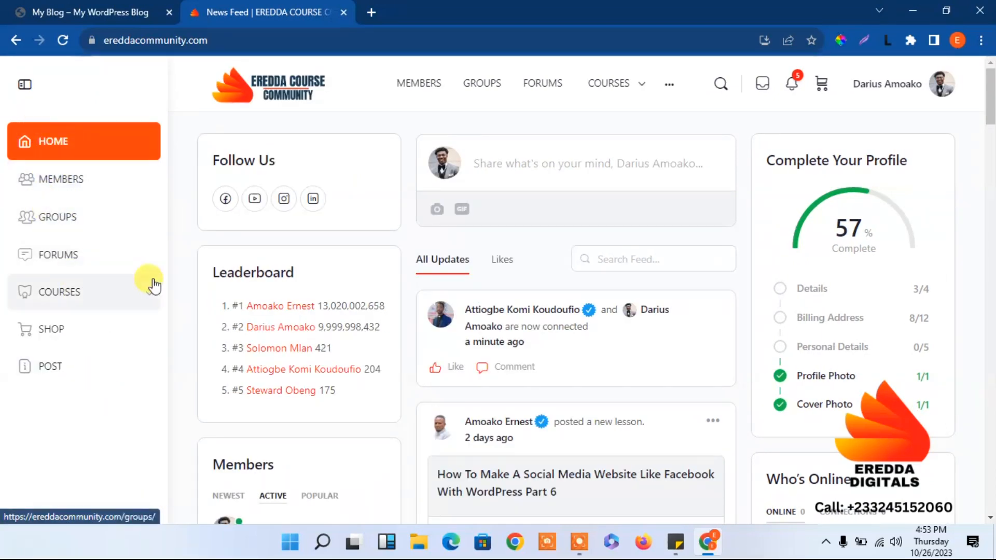
{"action": "left_click", "coordinate": [133, 310]}
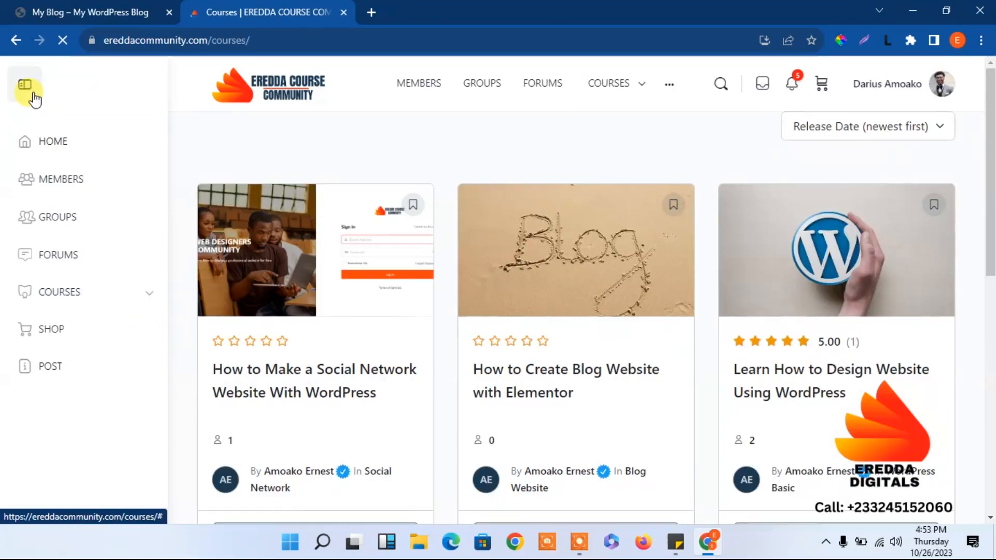
Visit the News Feed and the Courses > Dashboard page, then return to the community home page.
{"action": "left_click", "coordinate": [270, 78]}
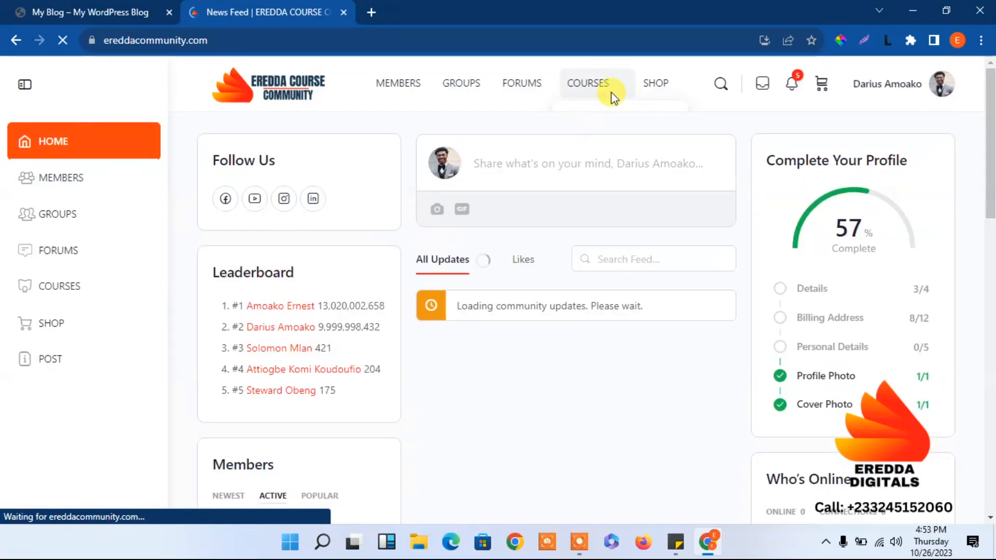
{"action": "mouse_move", "coordinate": [609, 94]}
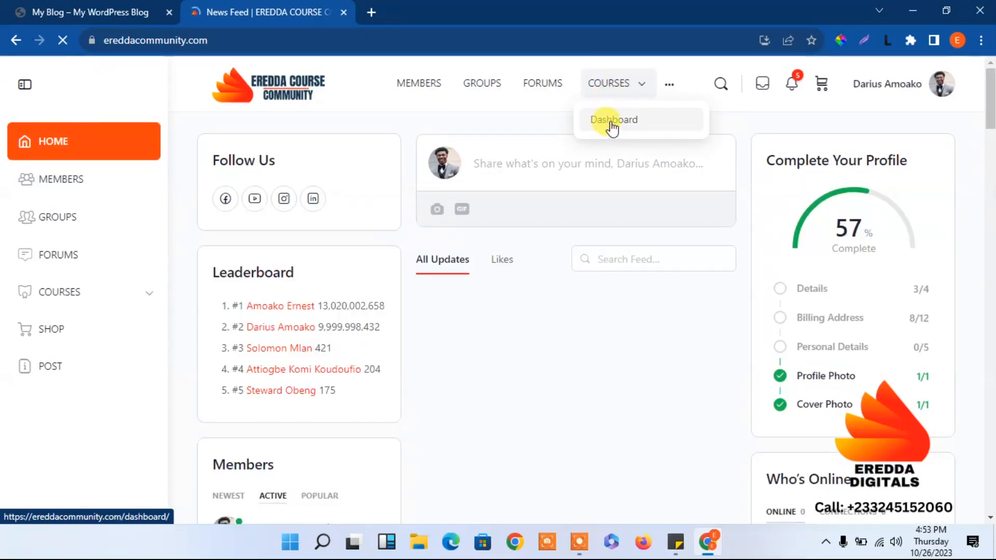
{"action": "left_click", "coordinate": [612, 127]}
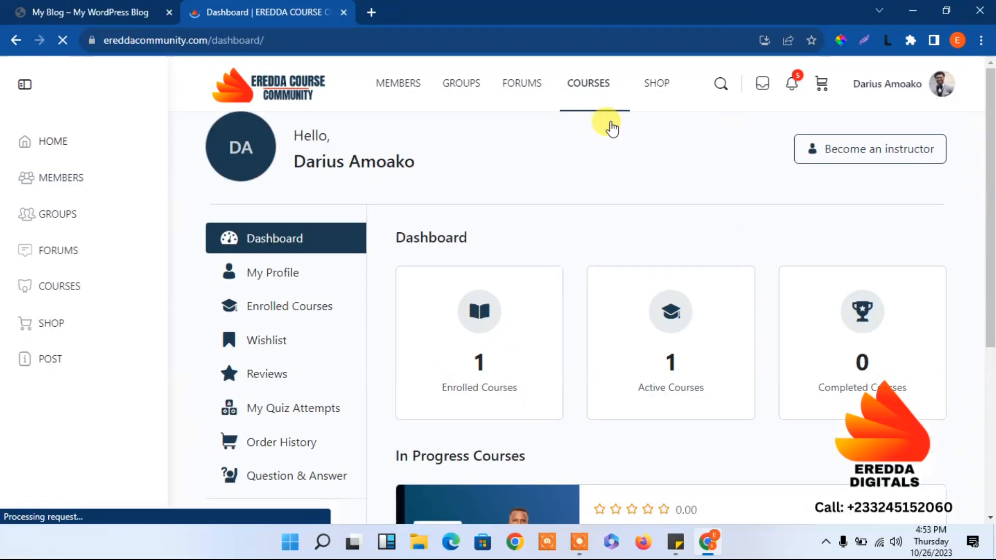
{"action": "left_click_drag", "start_coordinate": [991, 122], "coordinate": [963, 138]}
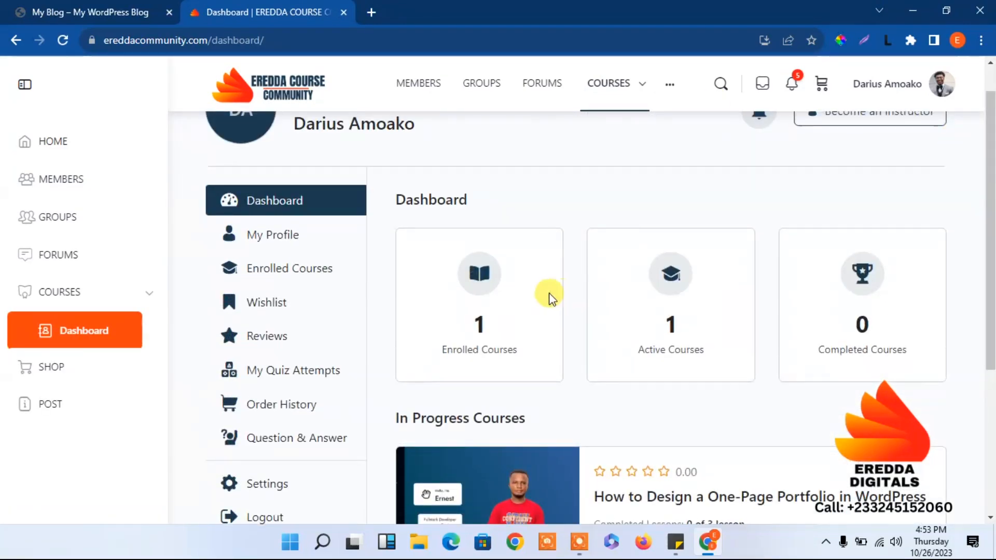
{"action": "left_click_drag", "start_coordinate": [991, 192], "coordinate": [948, 69]}
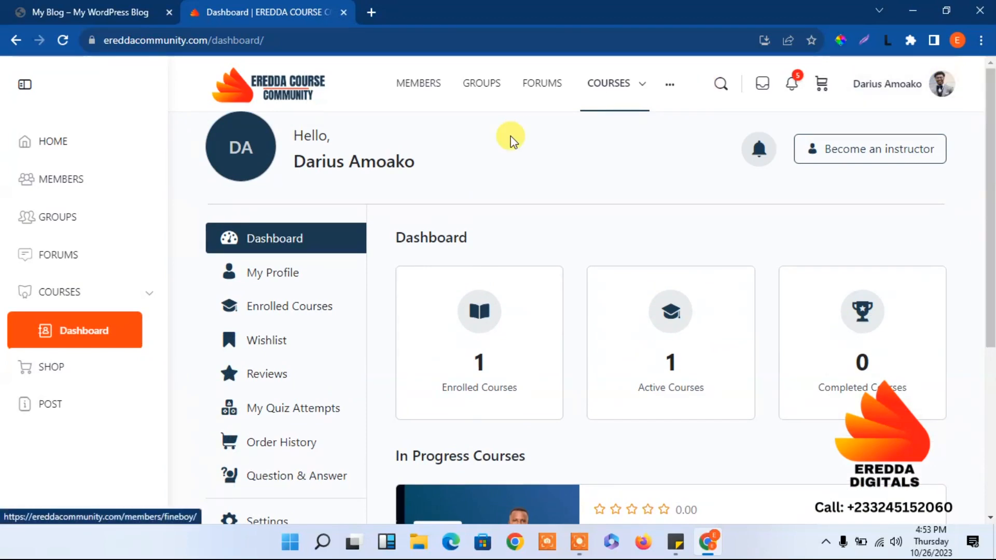
{"action": "left_click", "coordinate": [301, 89]}
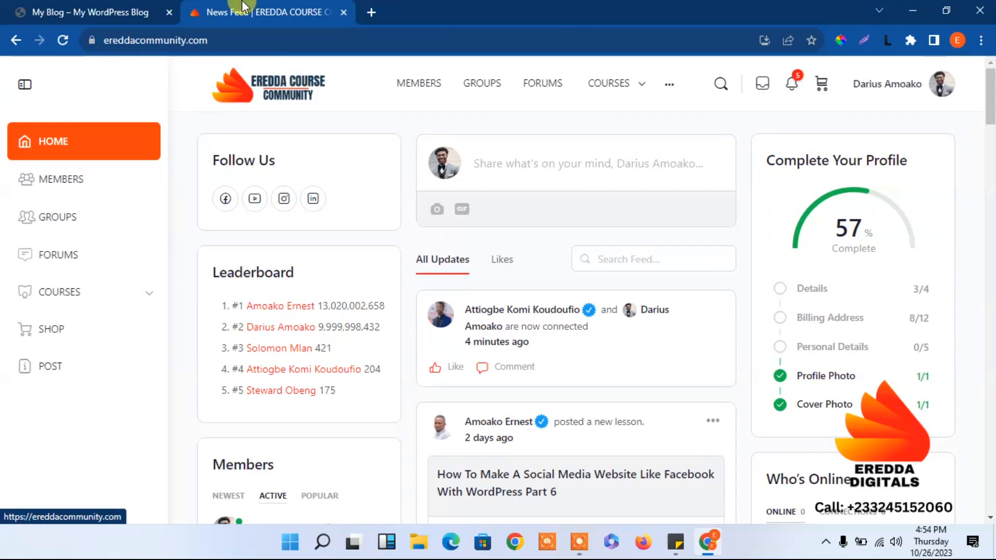
In File Explorer, open the Downloads > Resources folder.
{"action": "left_click", "coordinate": [418, 542]}
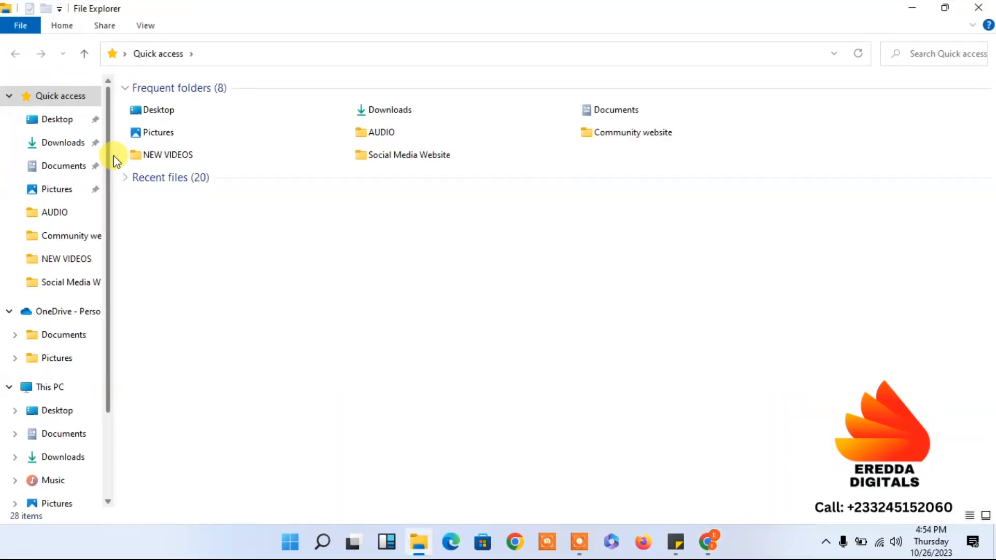
{"action": "left_click", "coordinate": [75, 144]}
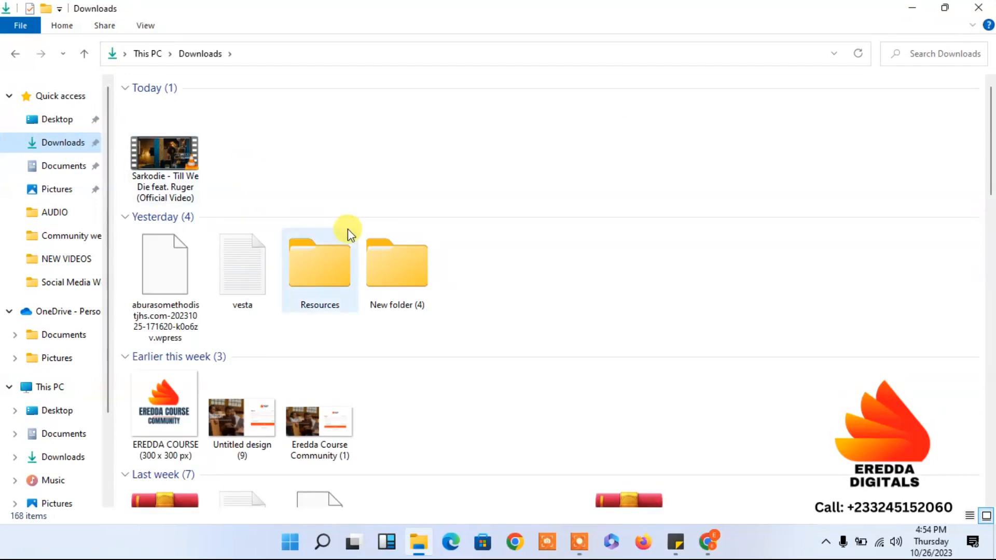
{"action": "double_click", "coordinate": [328, 267]}
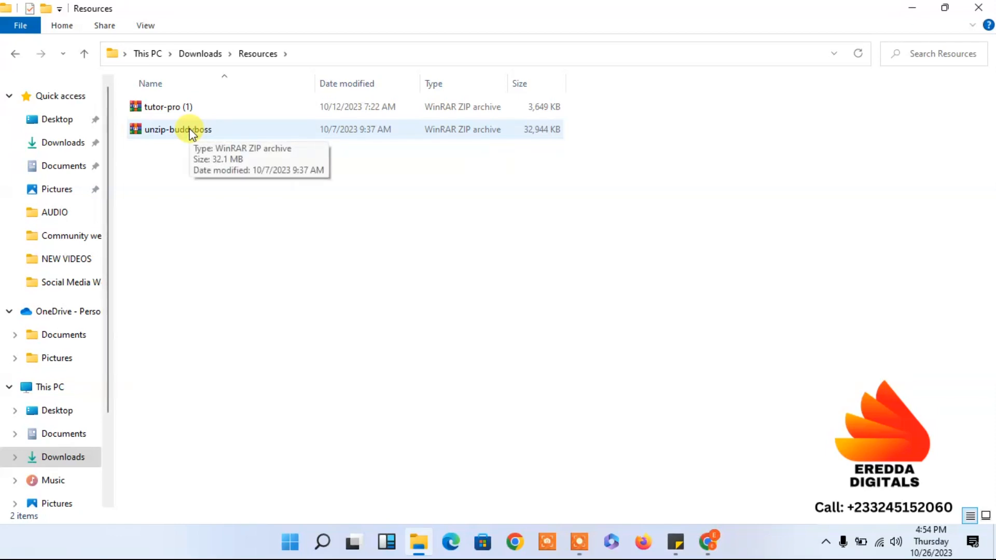
Extract the unzip-buddyboss archive with Extract Here and open the new unzip-buddyboss folder.
{"action": "left_click", "coordinate": [196, 133]}
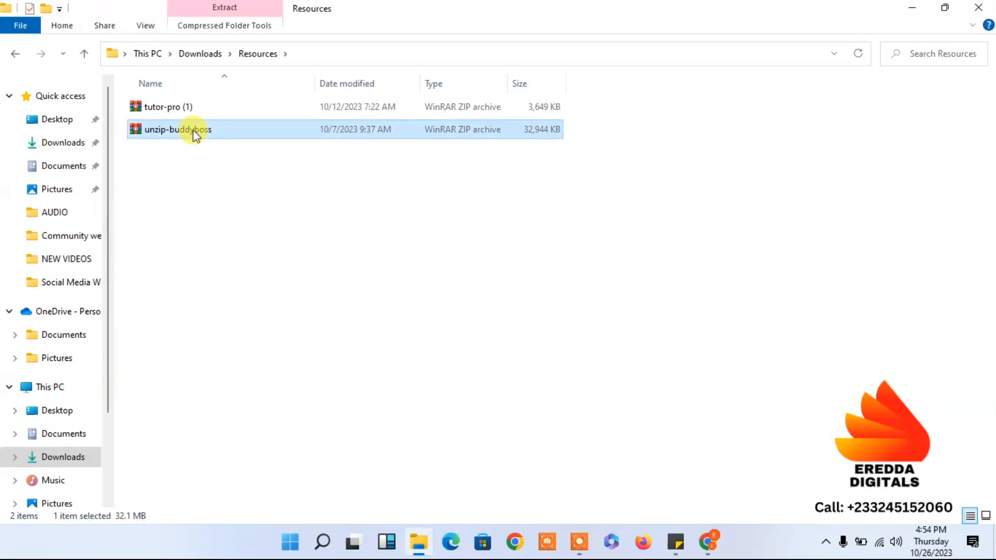
{"action": "right_click", "coordinate": [196, 134]}
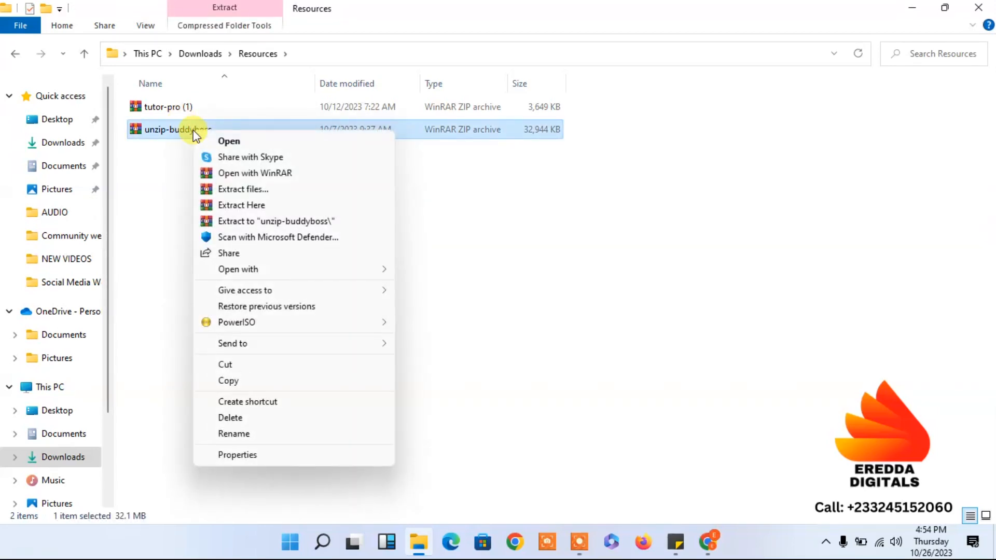
{"action": "left_click", "coordinate": [240, 208]}
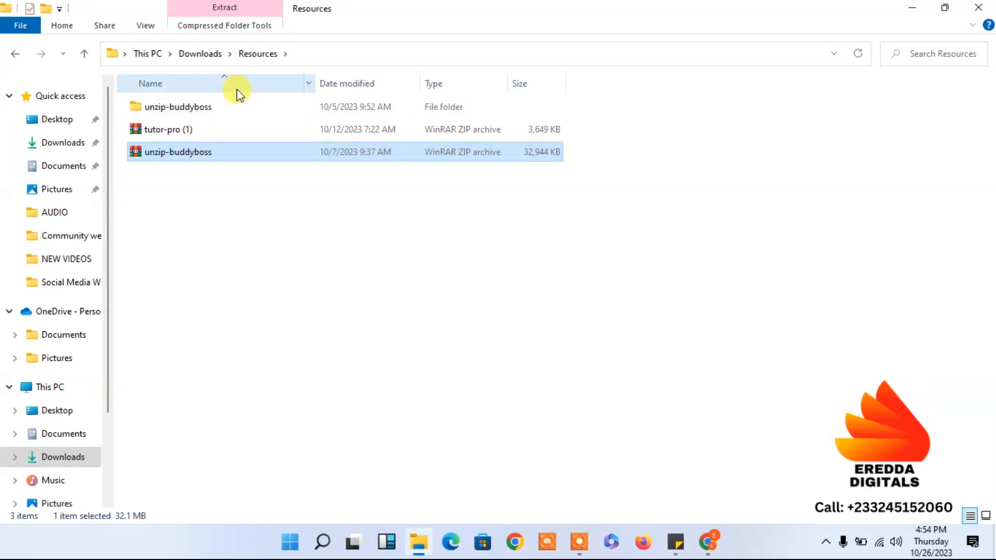
{"action": "double_click", "coordinate": [194, 112]}
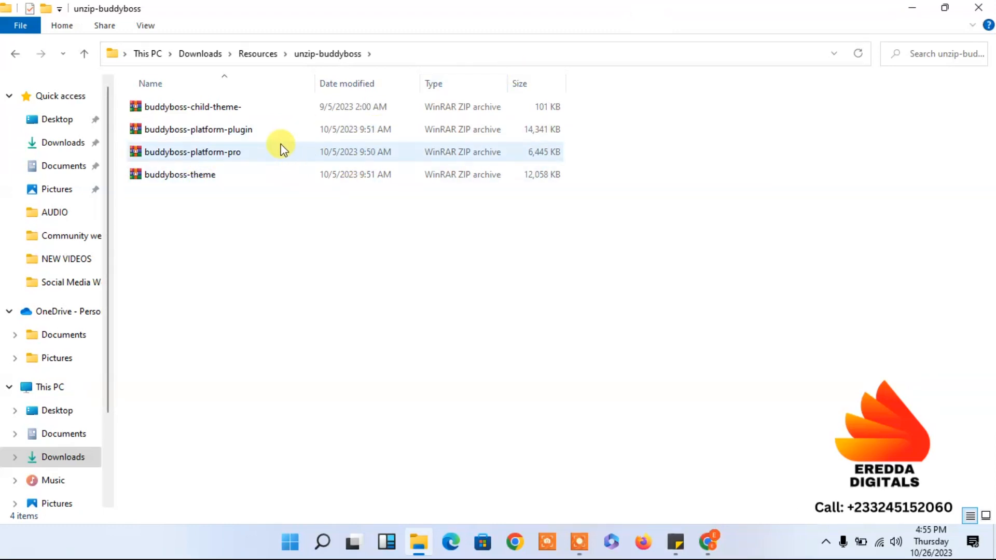
In the My Blog tab, add /wp-admin to the address to reach the login page.
{"action": "left_click", "coordinate": [909, 9]}
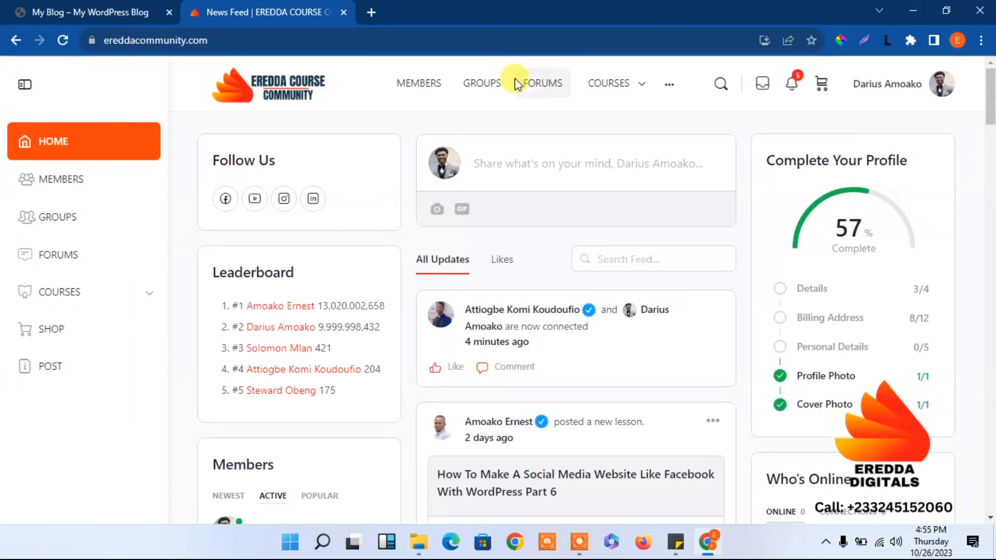
{"action": "left_click", "coordinate": [90, 6]}
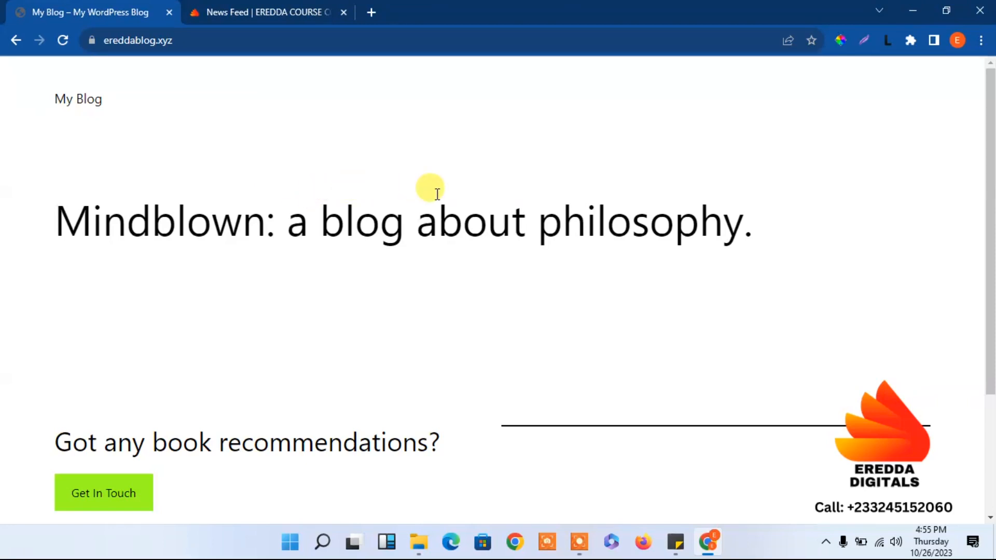
{"action": "left_click", "coordinate": [261, 36]}
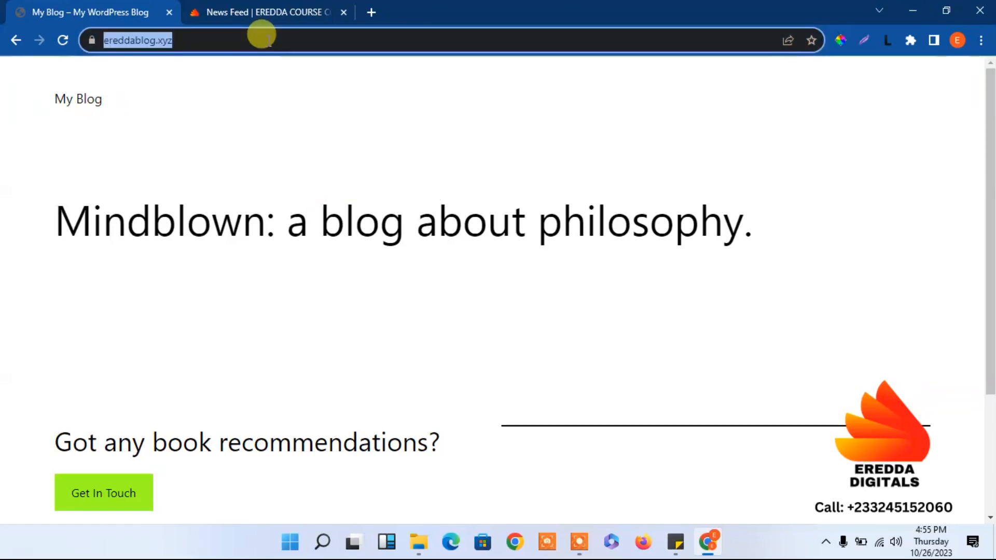
{"action": "left_click", "coordinate": [262, 35]}
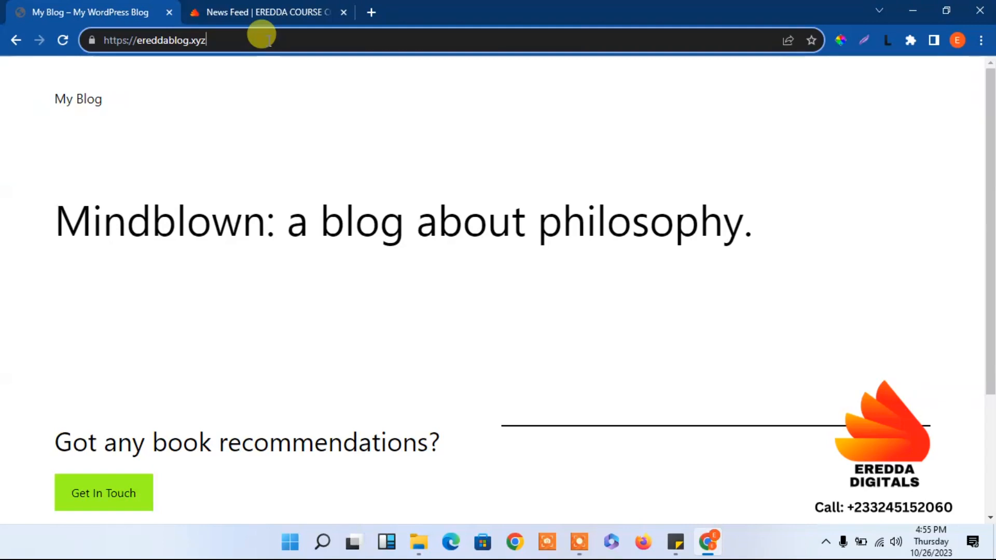
{"action": "type", "text": "/wp"}
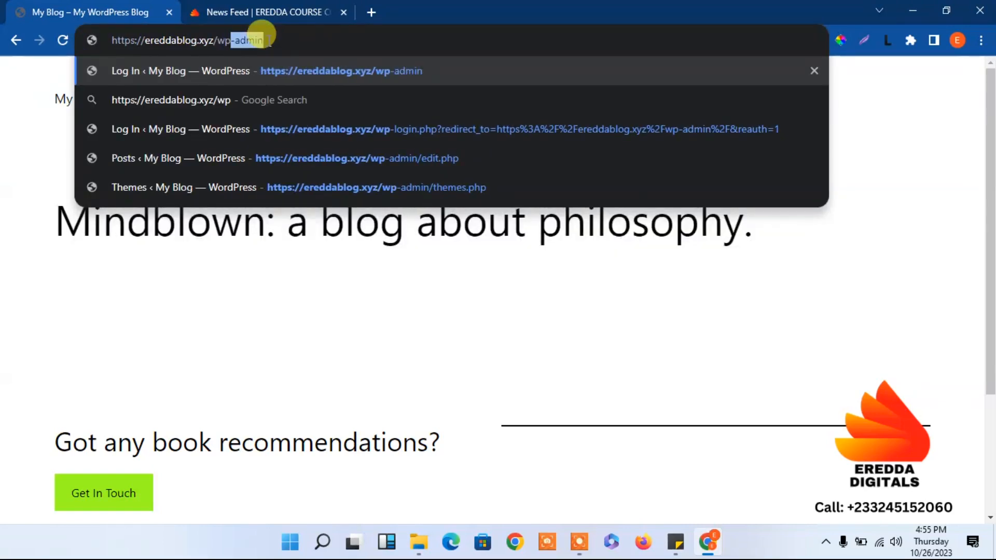
{"action": "key", "text": "Return"}
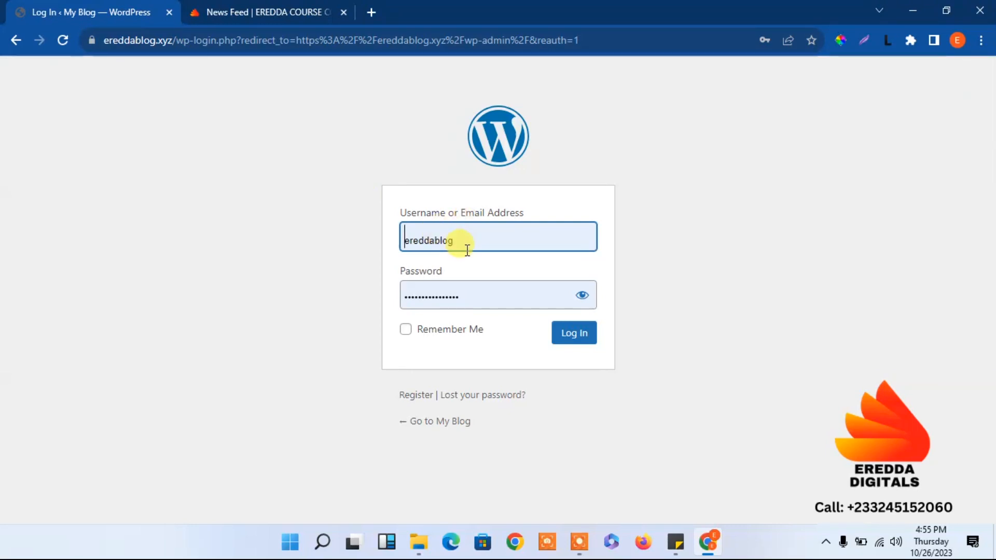
Log in to the WordPress admin using the saved admin username.
{"action": "left_click", "coordinate": [462, 242]}
{"action": "key", "text": "BackSpace"}
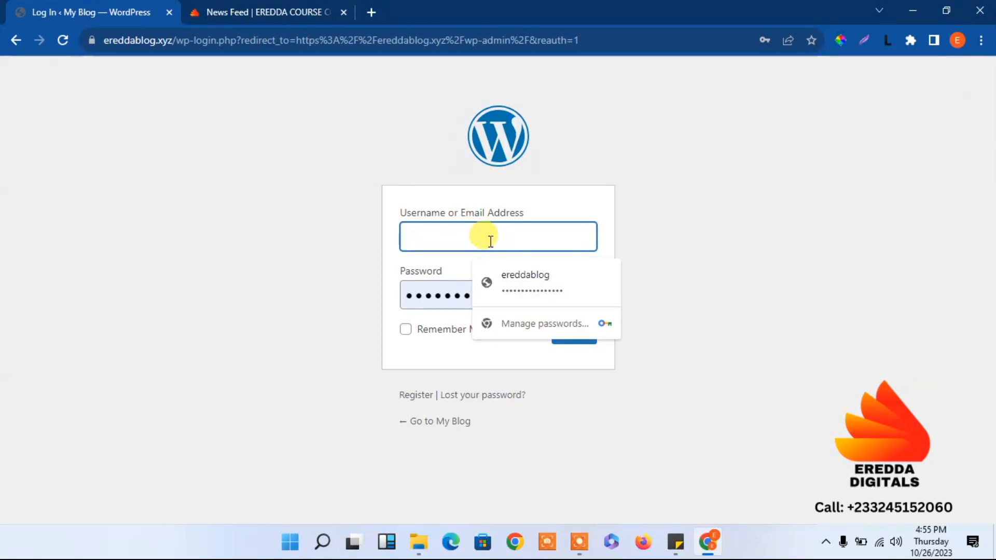
{"action": "type", "text": "eredda"}
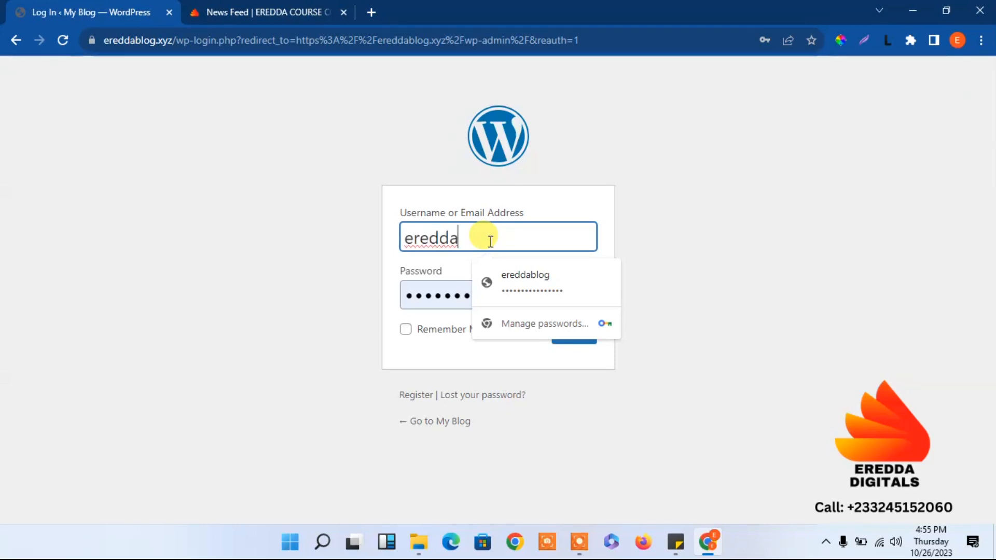
{"action": "type", "text": "dig"}
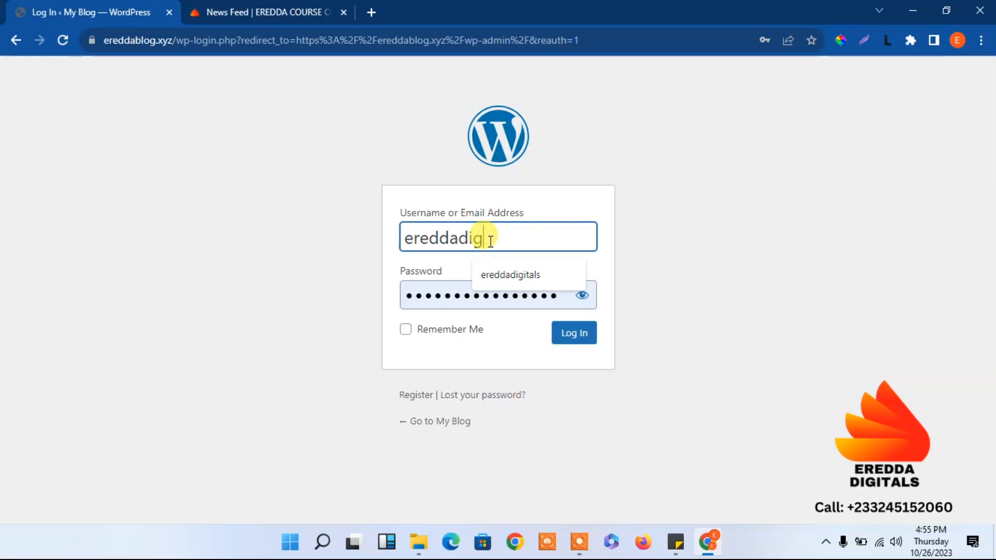
{"action": "left_click", "coordinate": [516, 274]}
{"action": "left_click", "coordinate": [573, 337]}
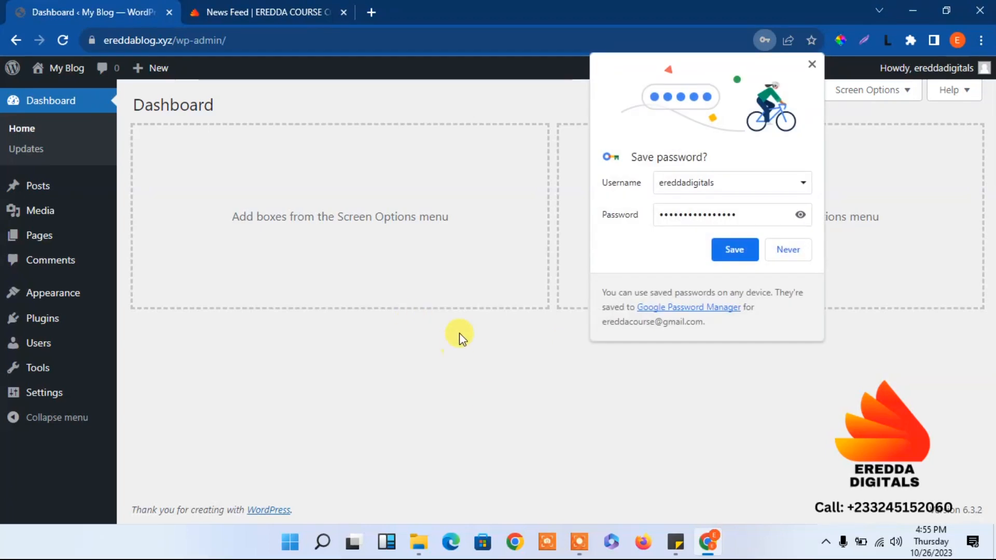
Open the blog's front end in a new tab, view it, and return to the Dashboard.
{"action": "right_click", "coordinate": [72, 69]}
{"action": "left_click", "coordinate": [96, 78]}
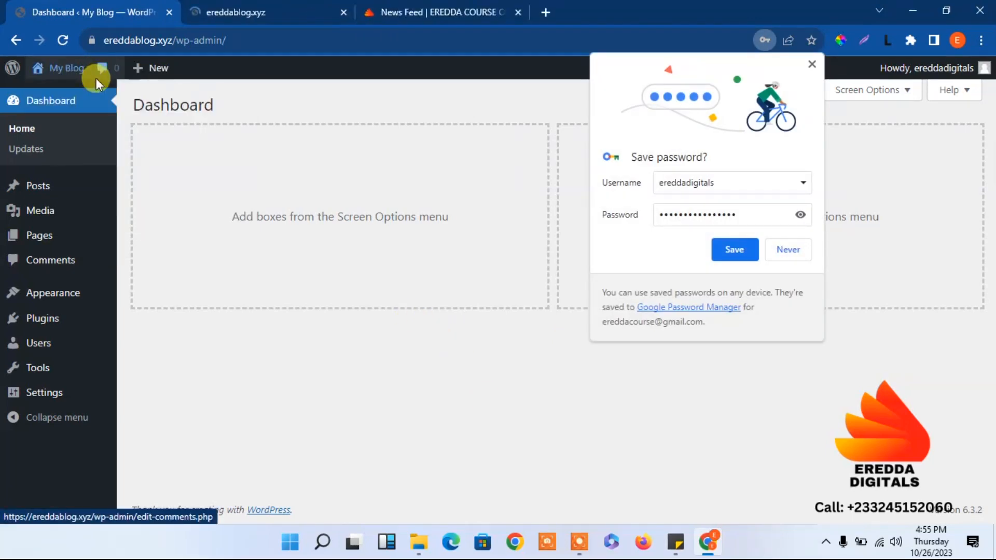
{"action": "left_click", "coordinate": [263, 8]}
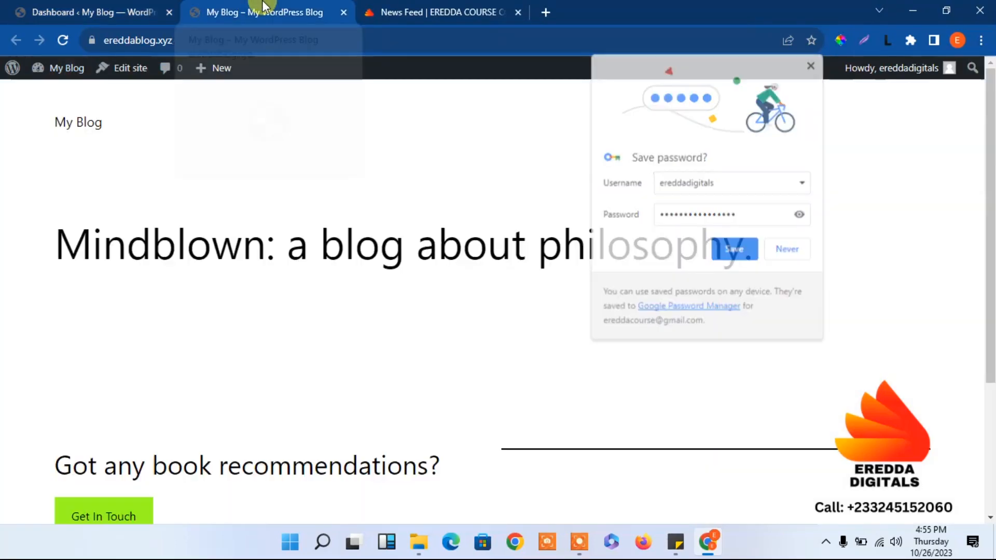
{"action": "left_click", "coordinate": [172, 7]}
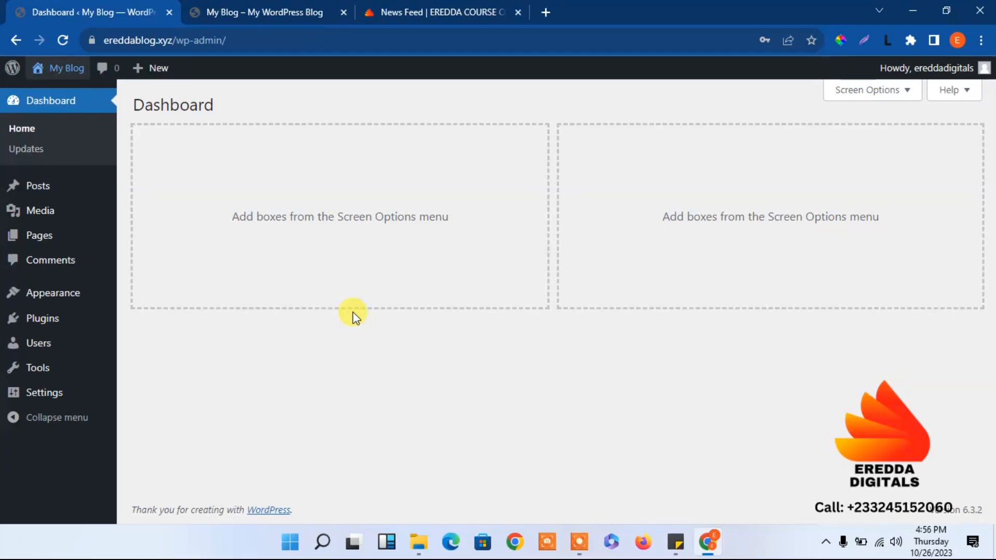
Go to Appearance > Themes and open the Add New themes page.
{"action": "mouse_move", "coordinate": [66, 300]}
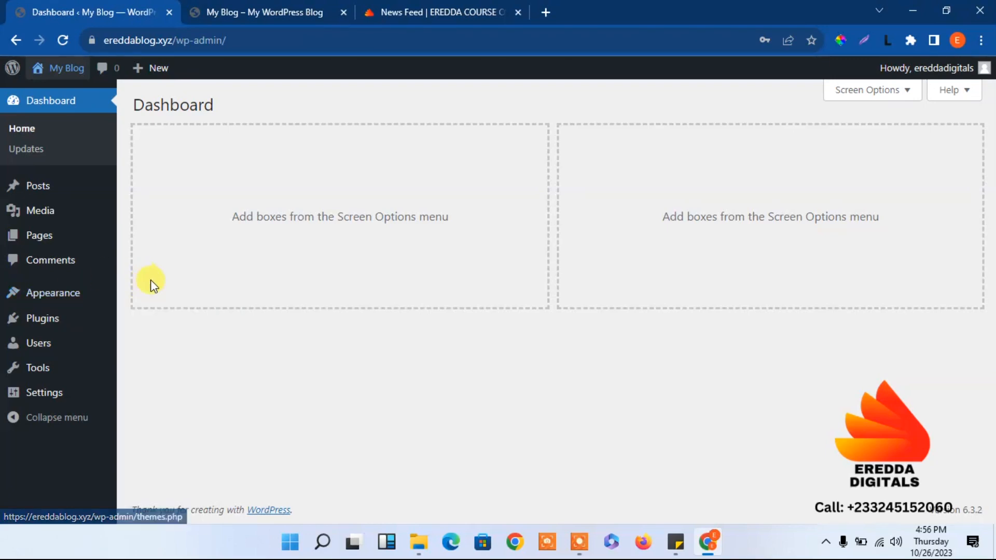
{"action": "left_click", "coordinate": [171, 291]}
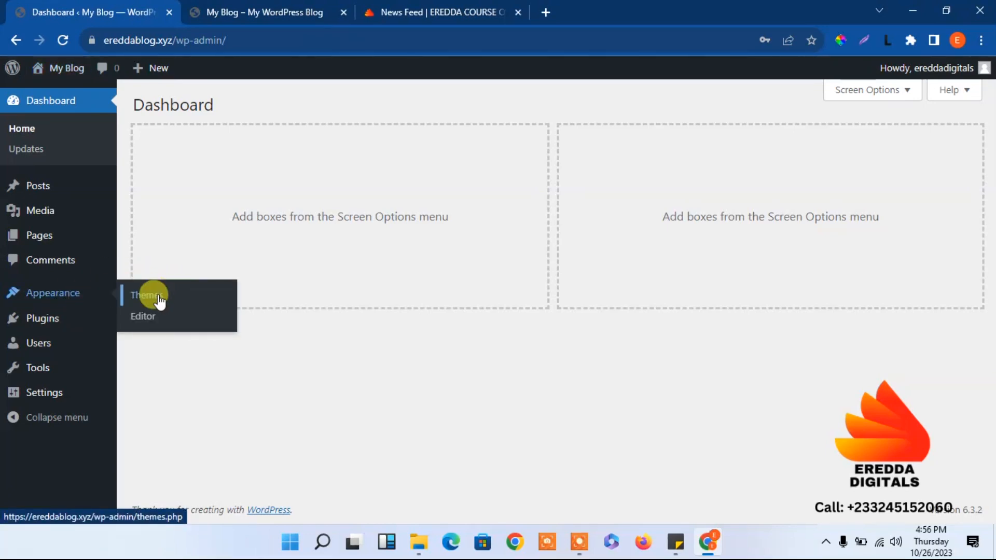
{"action": "scroll", "coordinate": [397, 166], "scroll_direction": "down", "scroll_amount": 2}
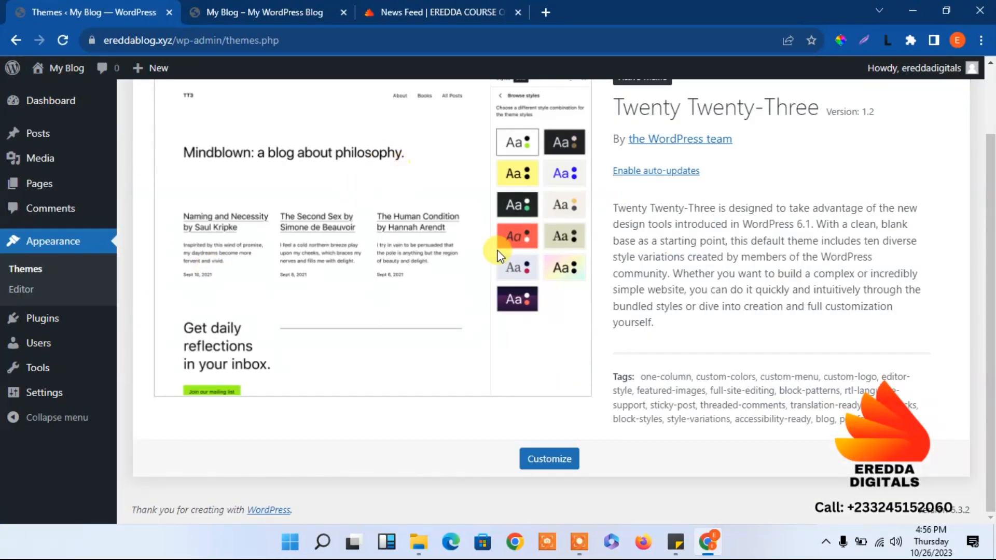
{"action": "scroll", "coordinate": [368, 135], "scroll_direction": "up", "scroll_amount": 2}
{"action": "left_click", "coordinate": [255, 109]}
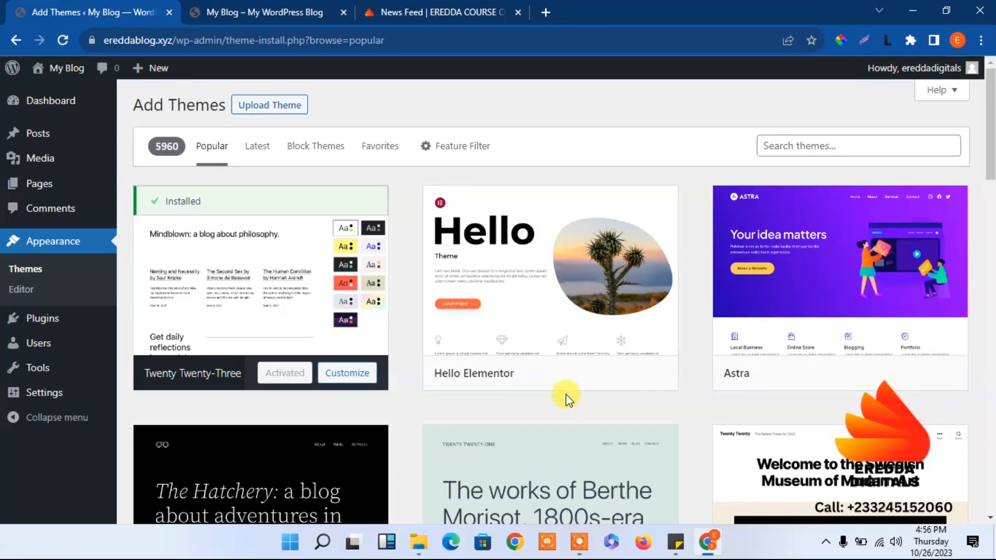
Upload buddyboss-theme.zip from Resources > unzip-buddyboss as a new theme and install it.
{"action": "left_click", "coordinate": [272, 106]}
{"action": "left_click", "coordinate": [444, 242]}
{"action": "double_click", "coordinate": [167, 142]}
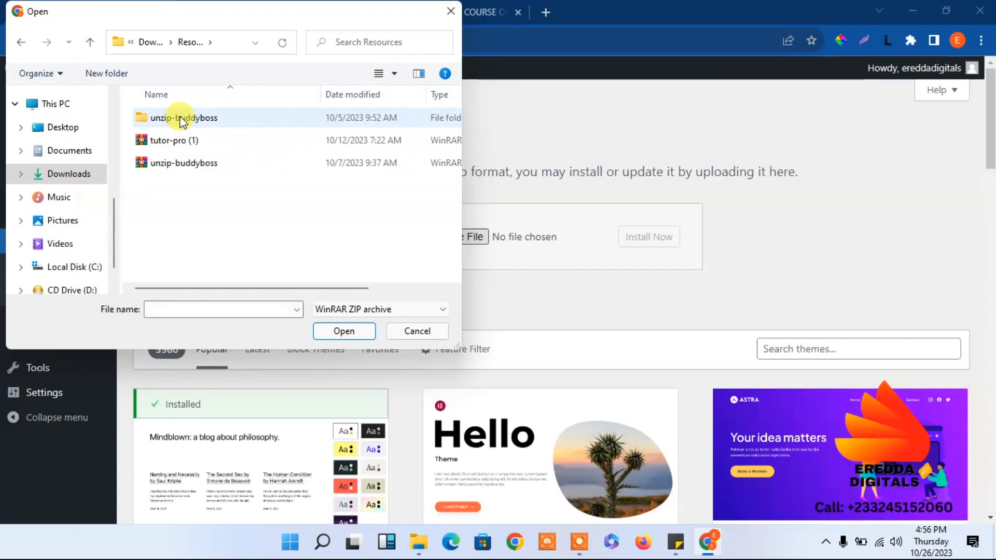
{"action": "double_click", "coordinate": [181, 119]}
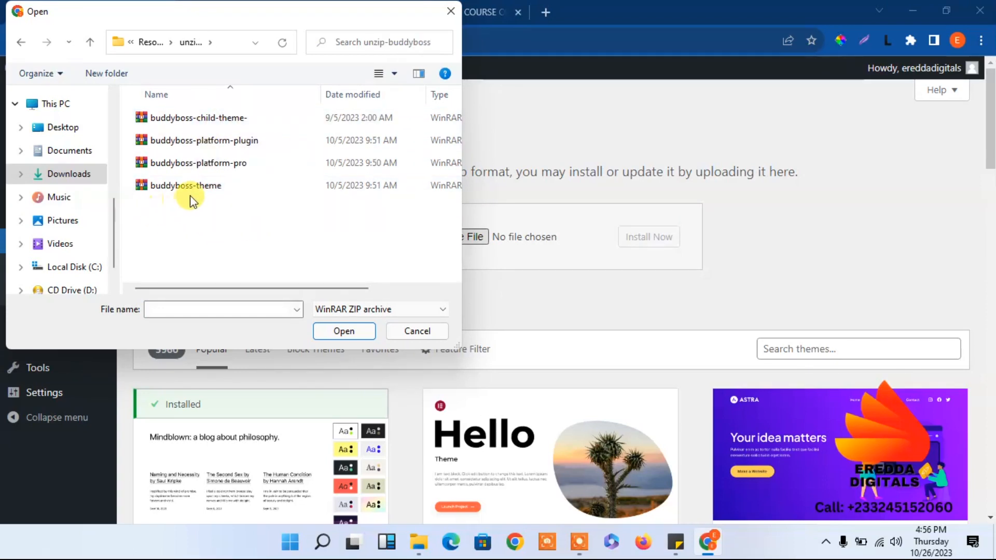
{"action": "left_click", "coordinate": [203, 191]}
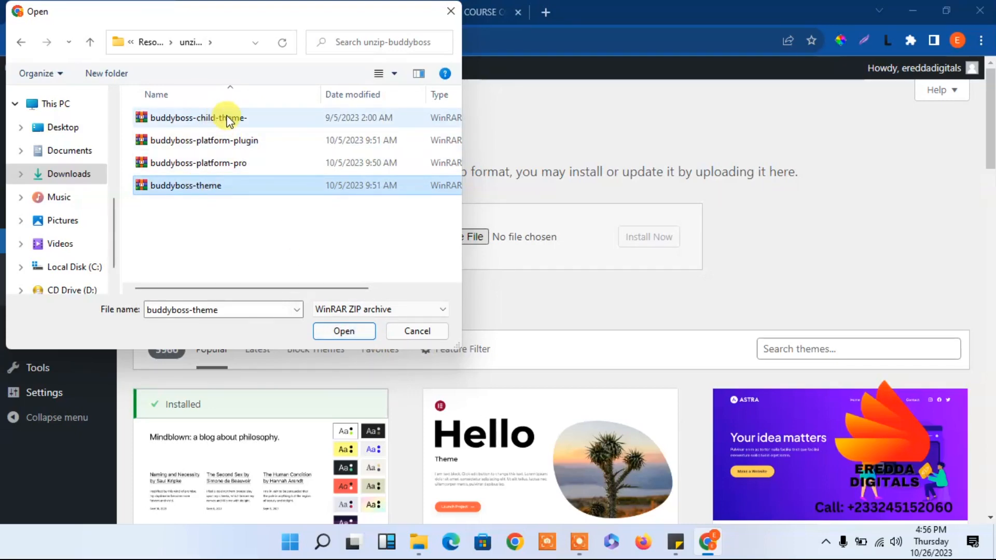
{"action": "left_click", "coordinate": [345, 331]}
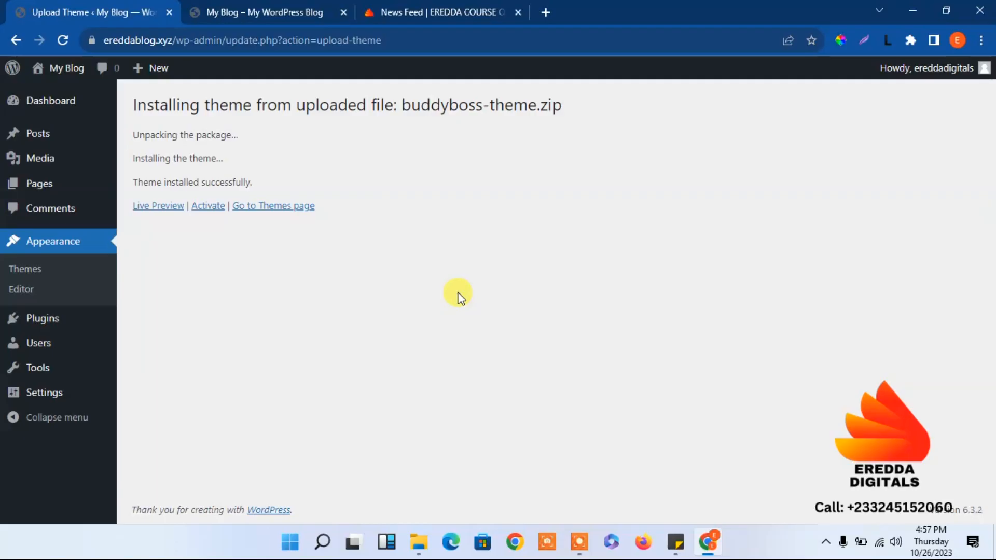
Activate the BuddyBoss theme, close its welcome video, and switch to the My Blog front page.
{"action": "left_click", "coordinate": [211, 210]}
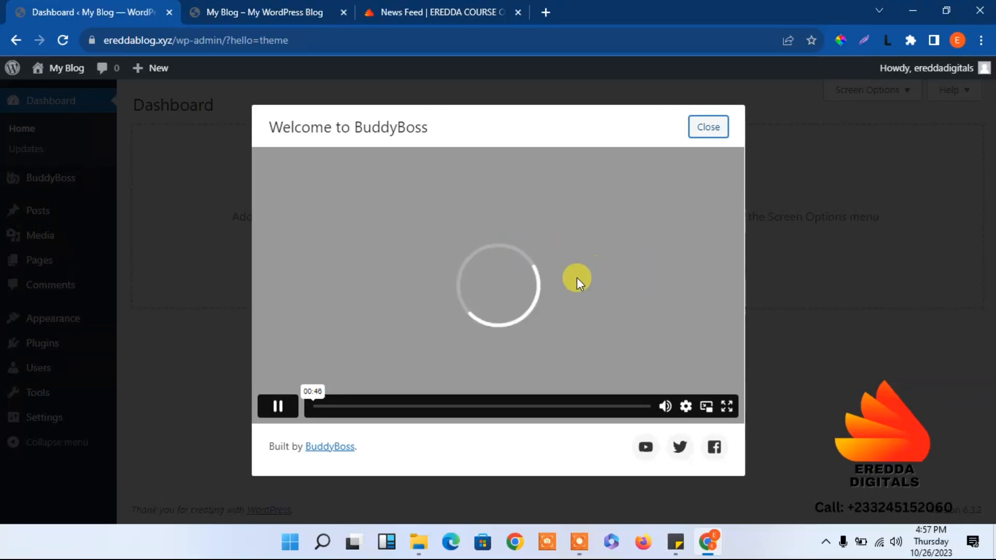
{"action": "left_click", "coordinate": [708, 127]}
{"action": "left_click", "coordinate": [276, 12]}
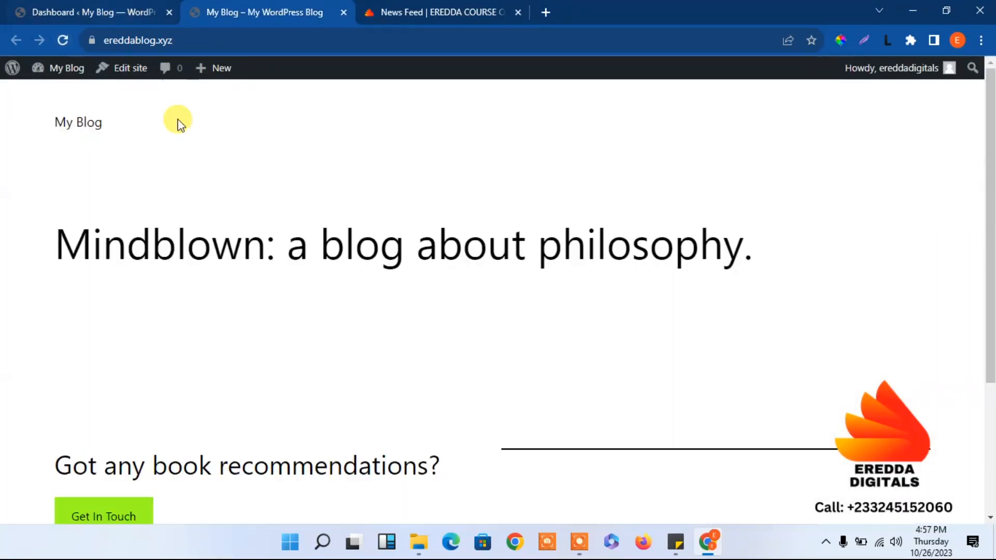
Reload My Blog to see the BuddyBoss layout, briefly checking the community News Feed tab.
{"action": "left_click", "coordinate": [62, 40]}
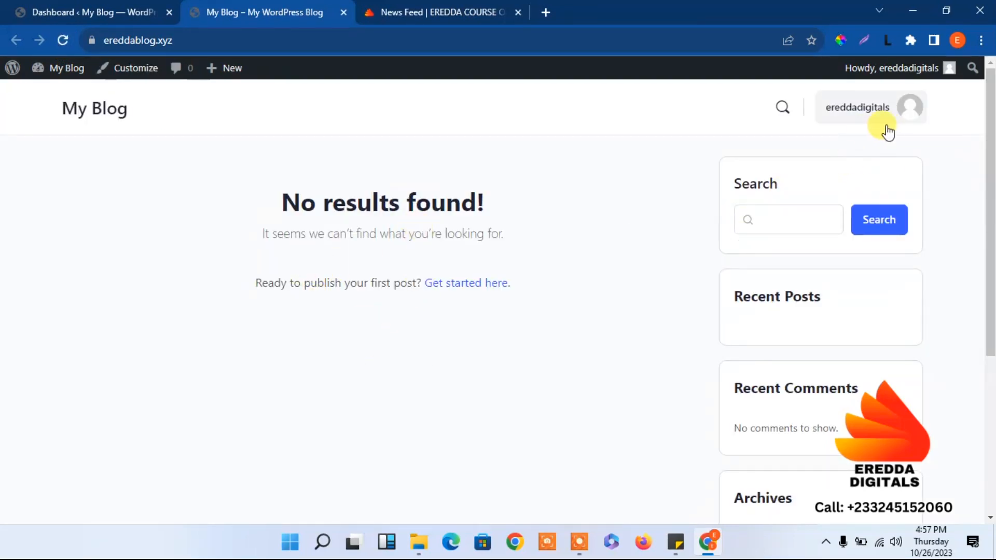
{"action": "mouse_move", "coordinate": [903, 122]}
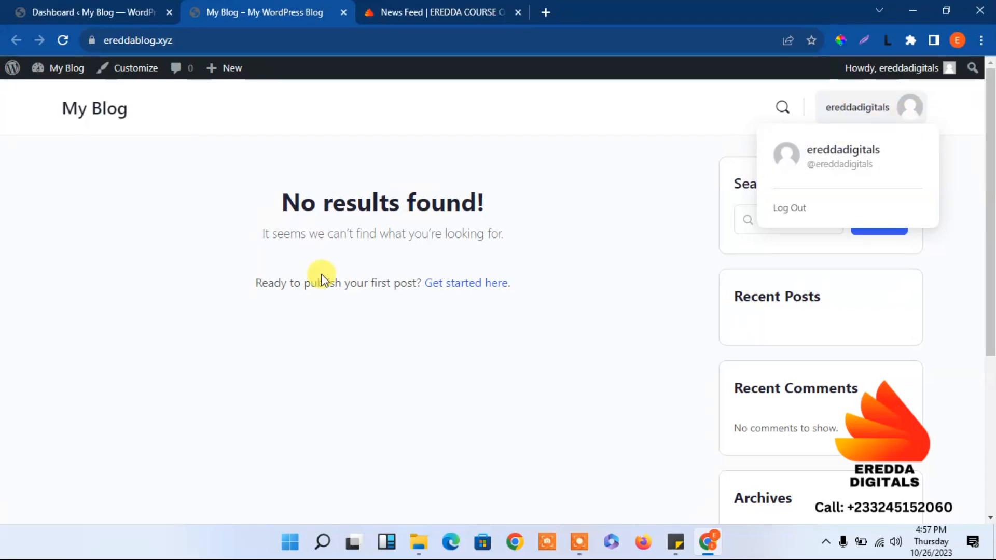
{"action": "left_click_drag", "start_coordinate": [989, 200], "coordinate": [989, 415]}
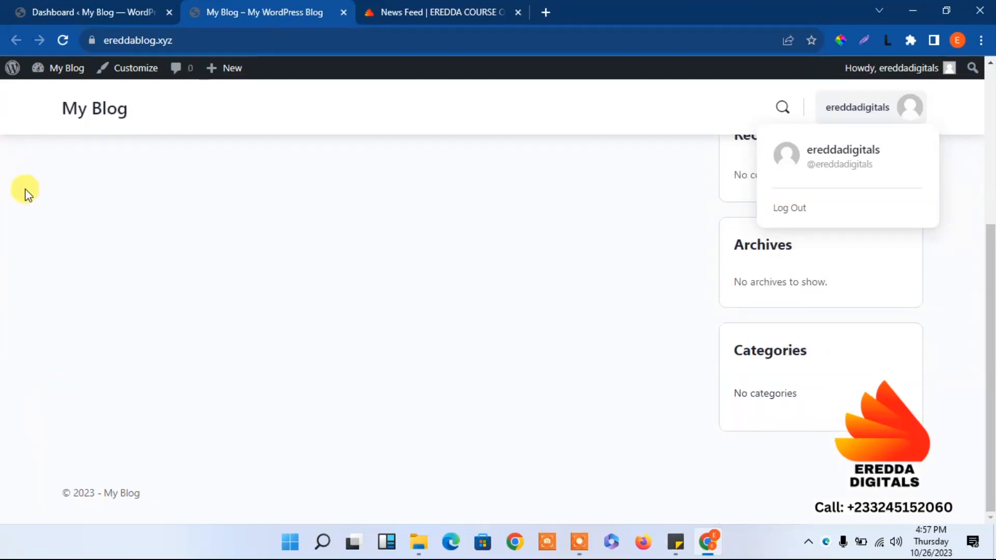
{"action": "left_click", "coordinate": [429, 6]}
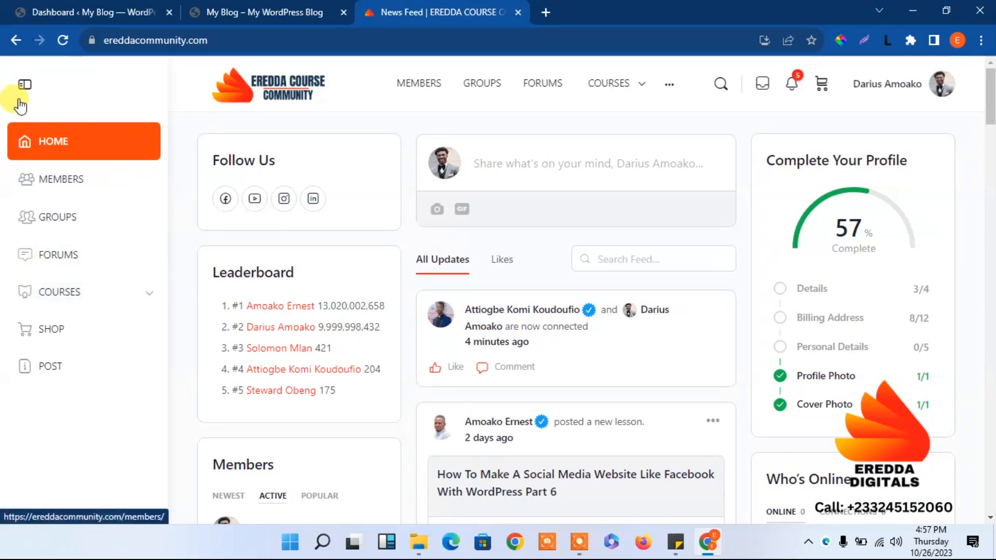
{"action": "left_click", "coordinate": [25, 85]}
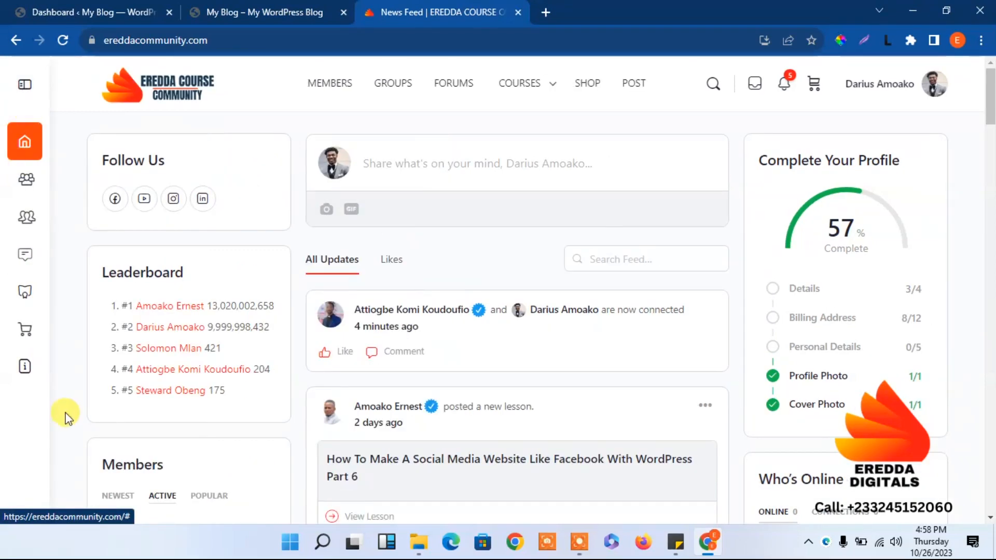
{"action": "left_click", "coordinate": [263, 7]}
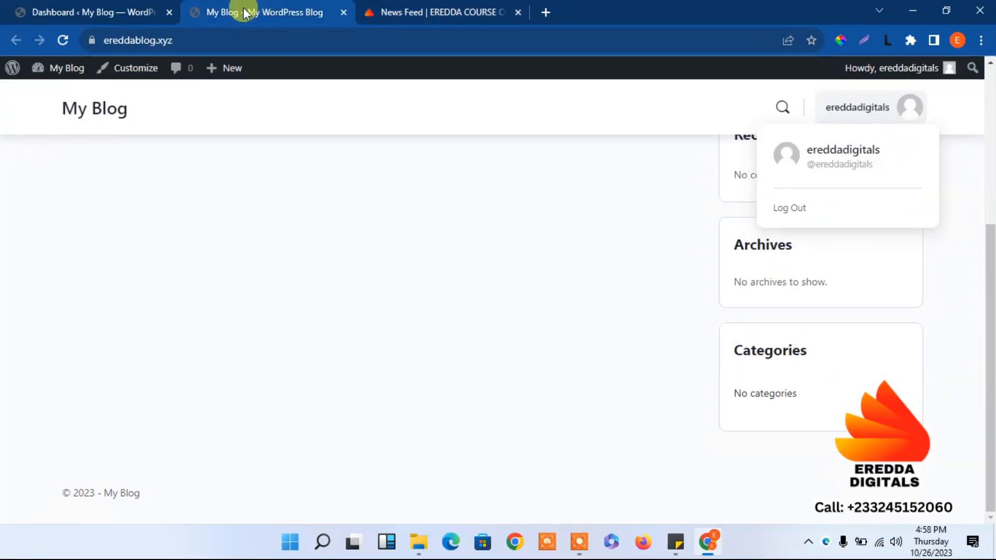
Delete the Twenty Twenty-Three theme from Appearance > Themes, confirming with OK.
{"action": "left_click", "coordinate": [66, 7]}
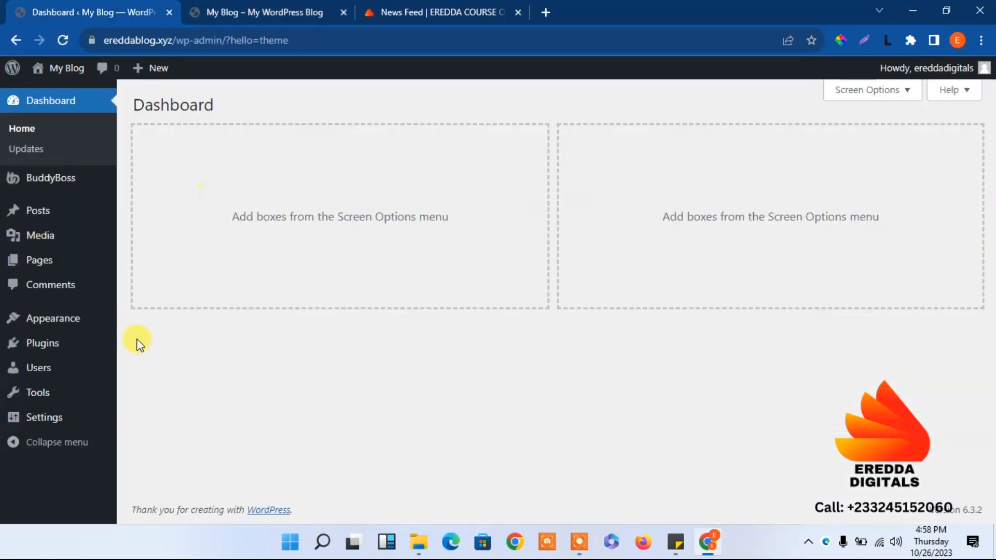
{"action": "mouse_move", "coordinate": [73, 326]}
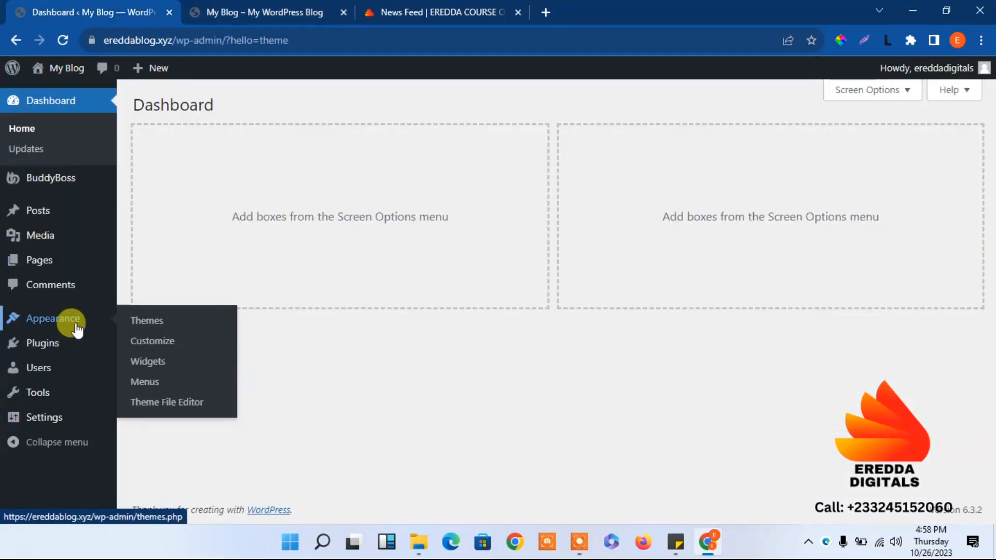
{"action": "left_click", "coordinate": [153, 324]}
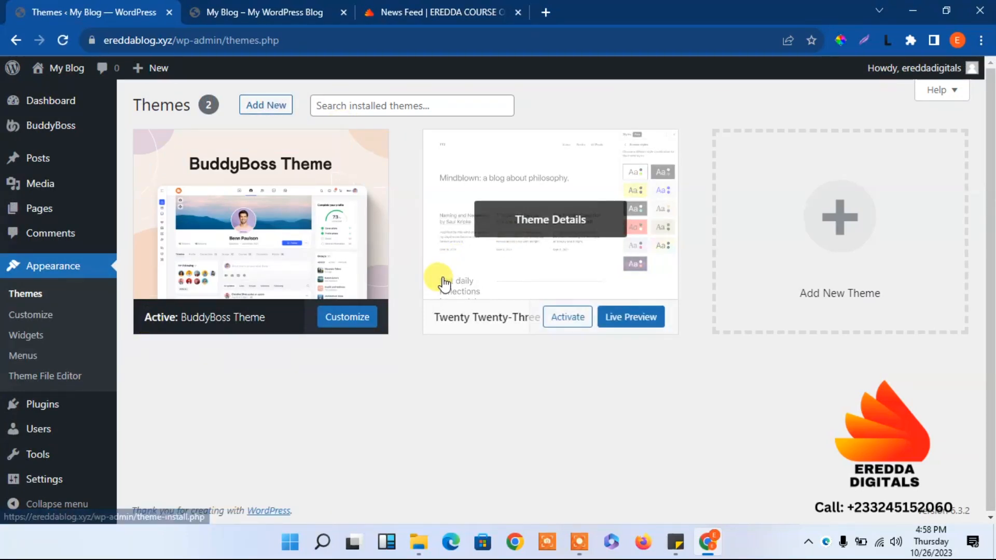
{"action": "mouse_move", "coordinate": [233, 218]}
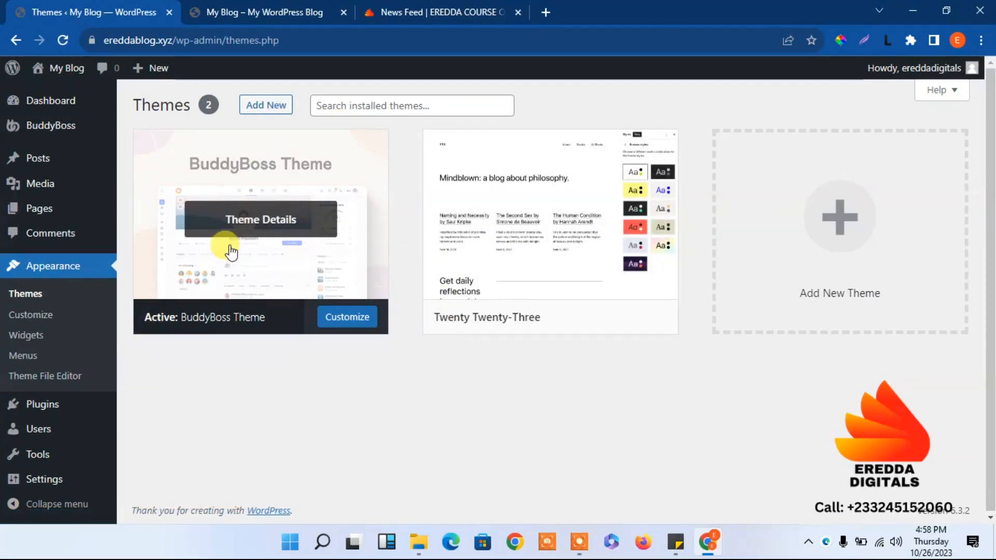
{"action": "left_click", "coordinate": [544, 264]}
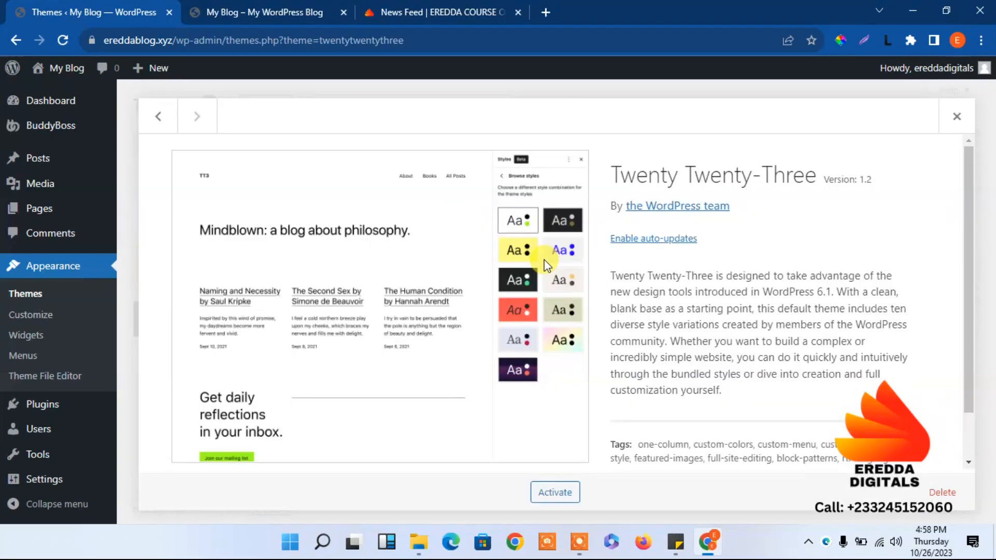
{"action": "left_click", "coordinate": [940, 497]}
{"action": "left_click", "coordinate": [588, 150]}
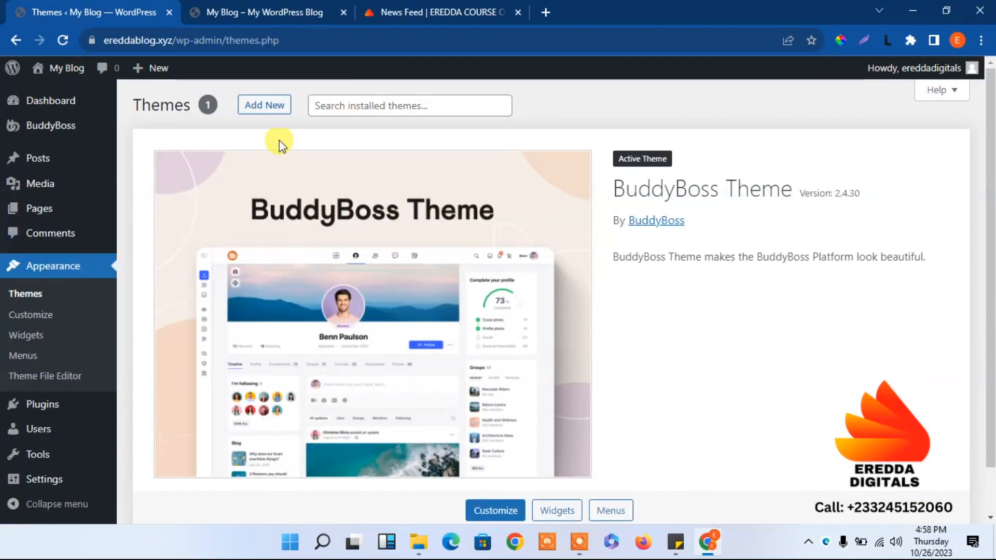
Upload, install and activate buddyboss-child-theme.zip, then close the BuddyBoss welcome video.
{"action": "left_click", "coordinate": [260, 115]}
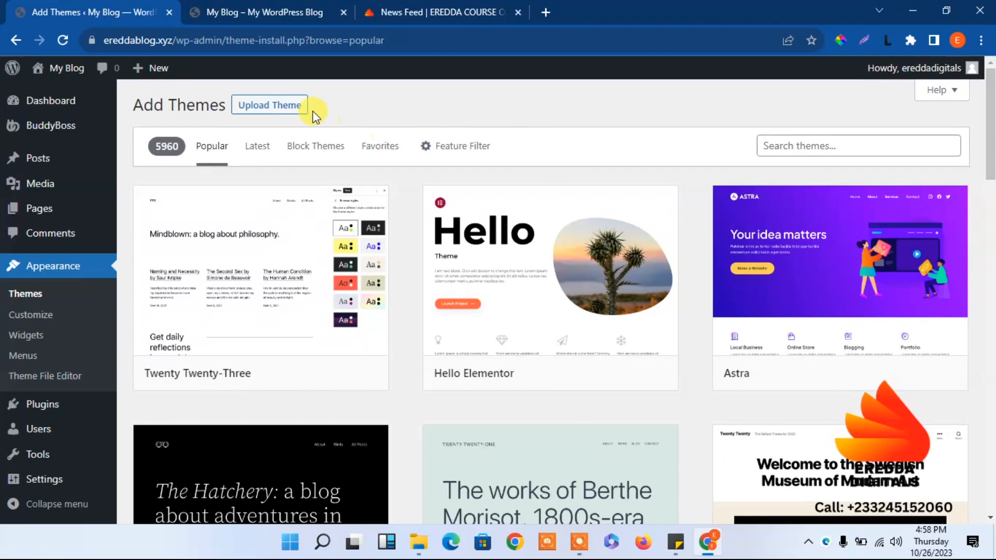
{"action": "left_click", "coordinate": [269, 106]}
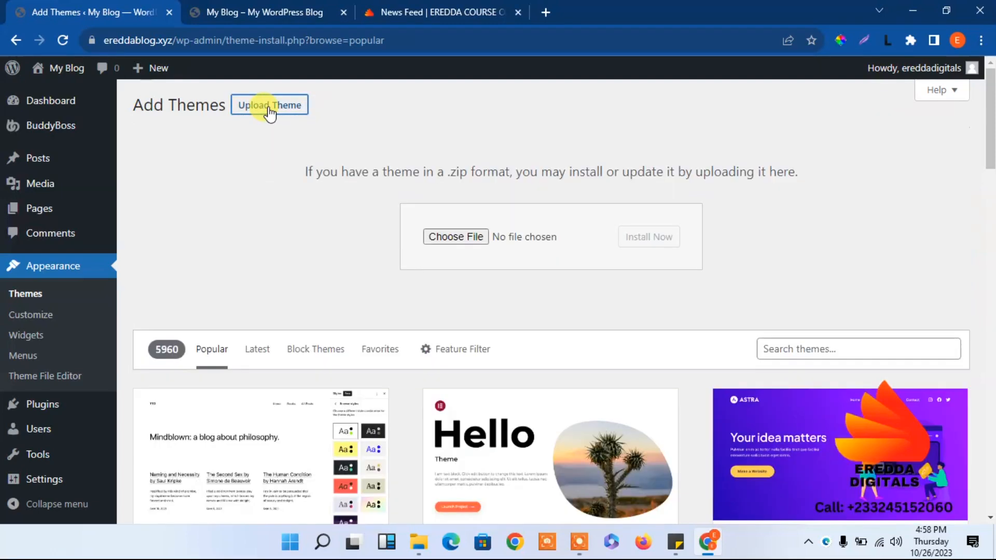
{"action": "left_click", "coordinate": [456, 236]}
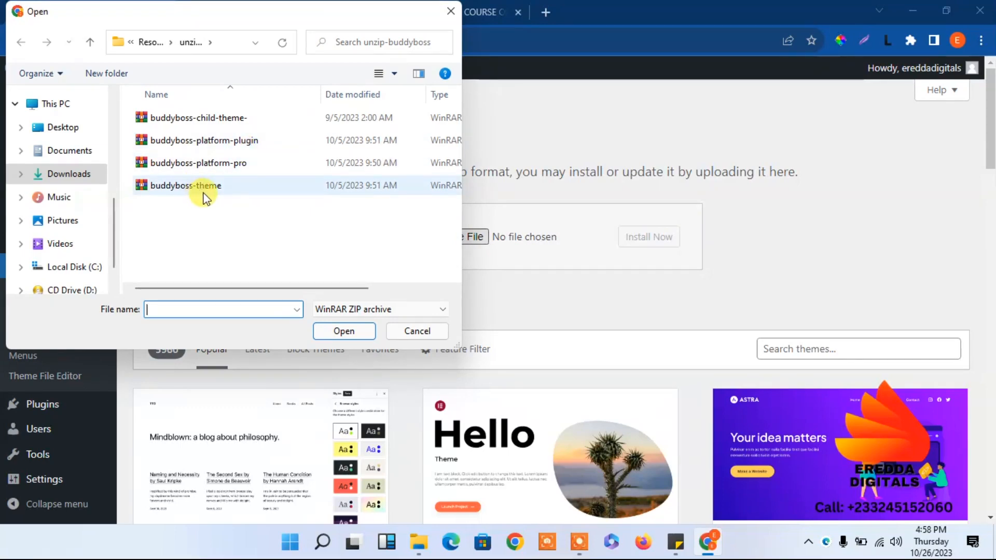
{"action": "left_click", "coordinate": [215, 120]}
{"action": "left_click", "coordinate": [345, 333]}
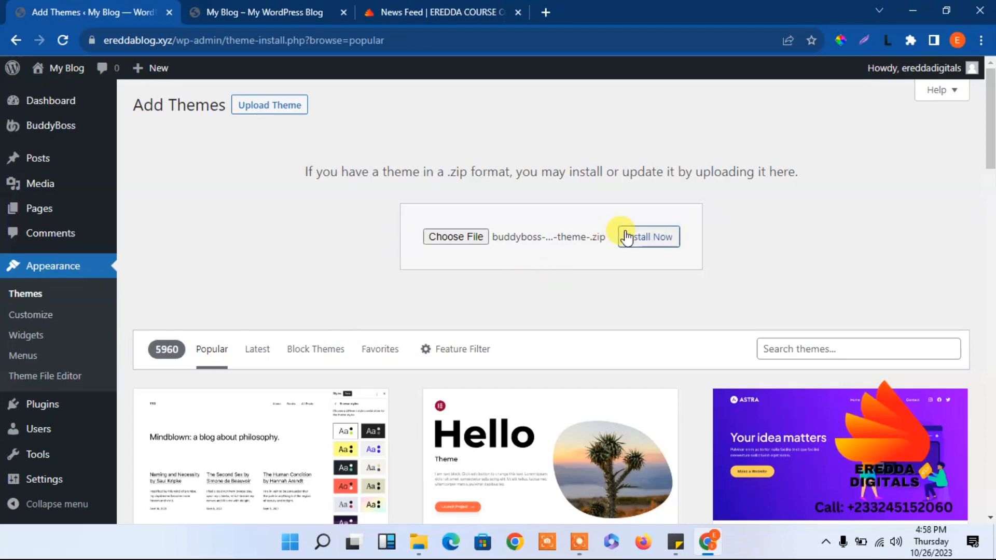
{"action": "left_click", "coordinate": [643, 236]}
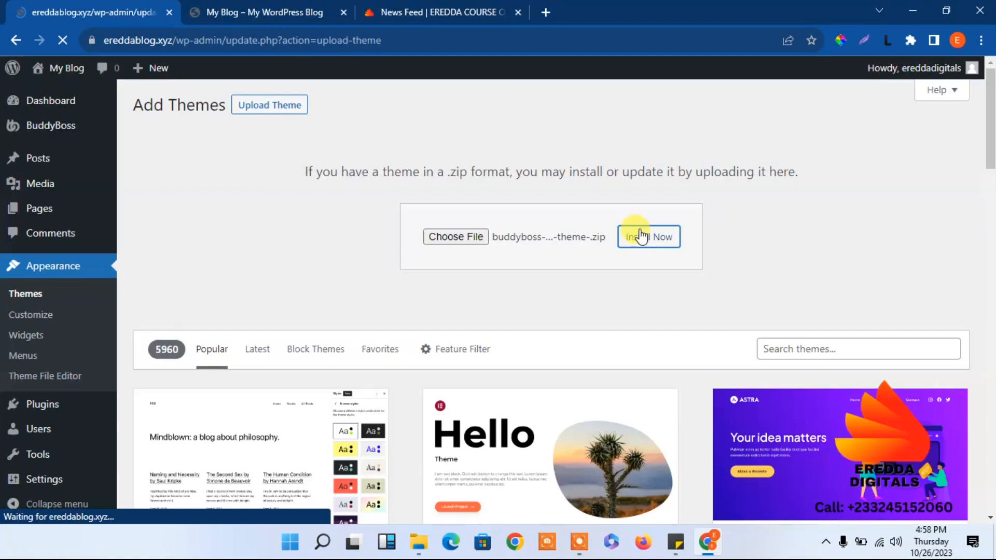
{"action": "left_click", "coordinate": [218, 281]}
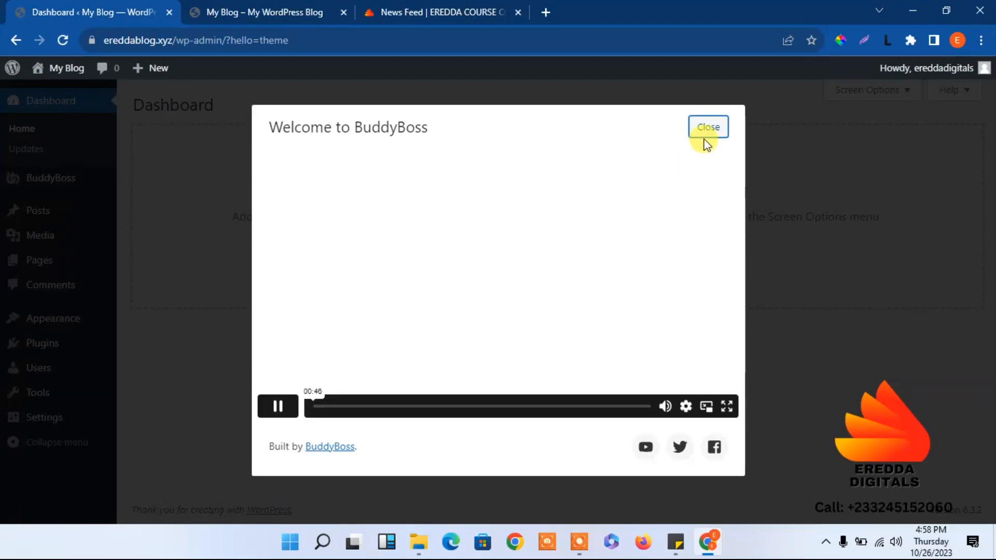
{"action": "left_click", "coordinate": [707, 128]}
Reload the My Blog front page with the child theme active, then return to the Dashboard.
{"action": "left_click", "coordinate": [228, 8]}
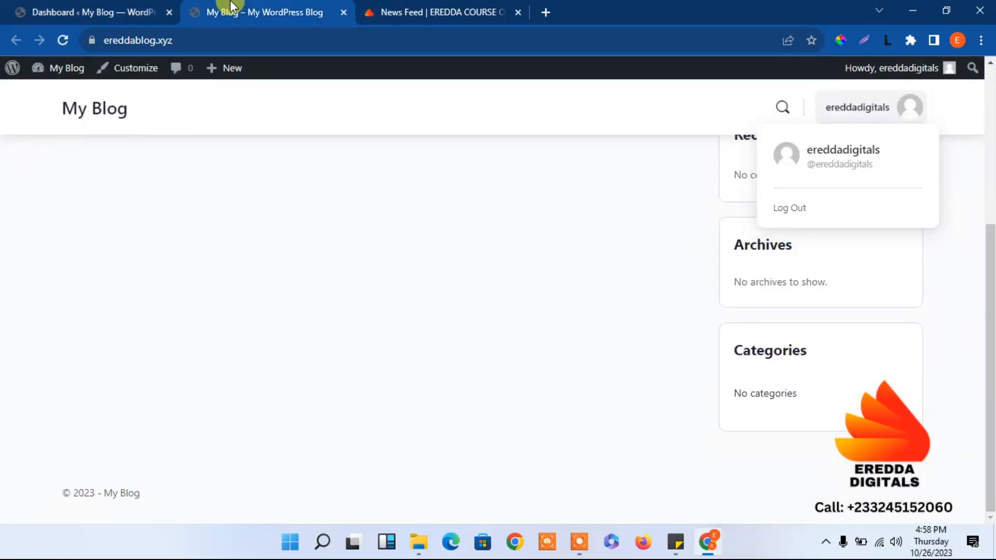
{"action": "left_click", "coordinate": [57, 42]}
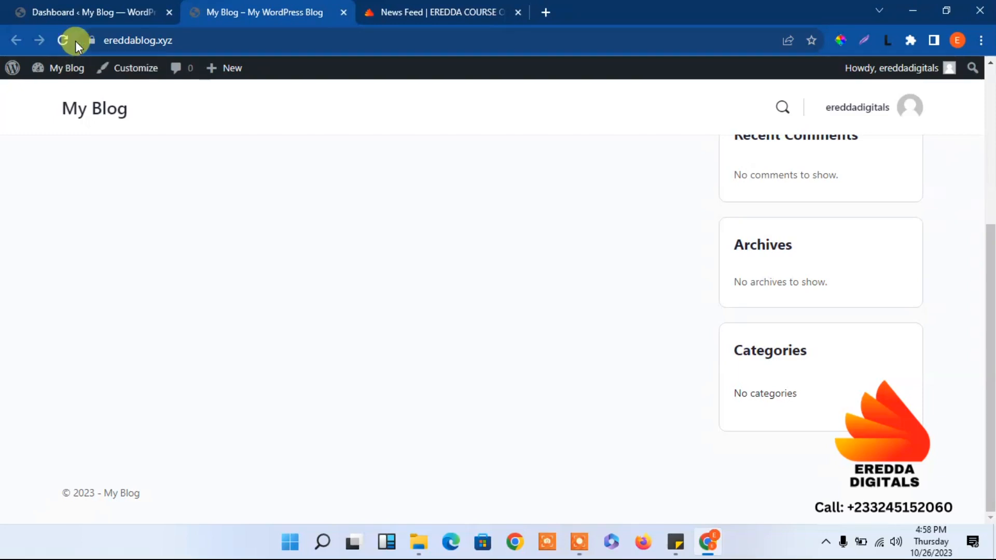
{"action": "left_click", "coordinate": [64, 40]}
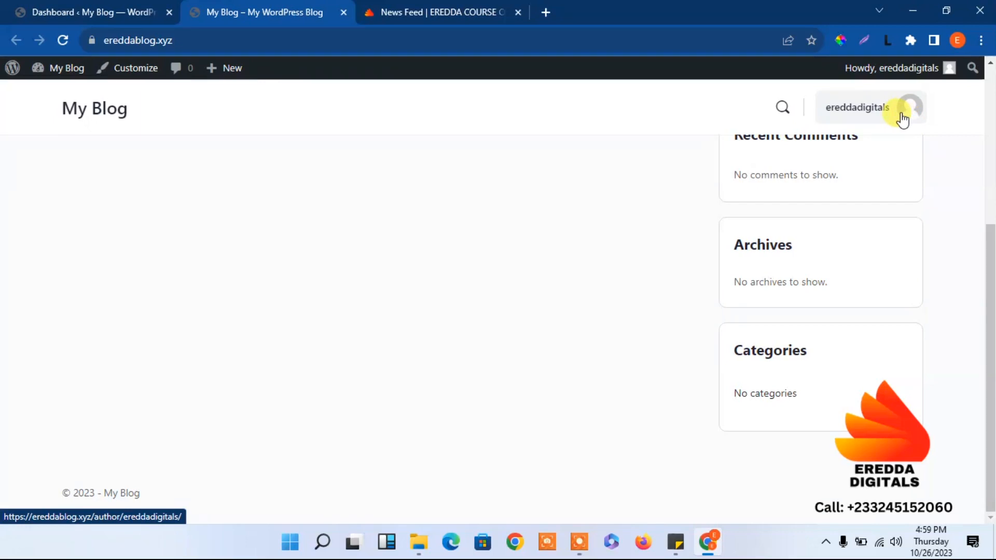
{"action": "mouse_move", "coordinate": [902, 118]}
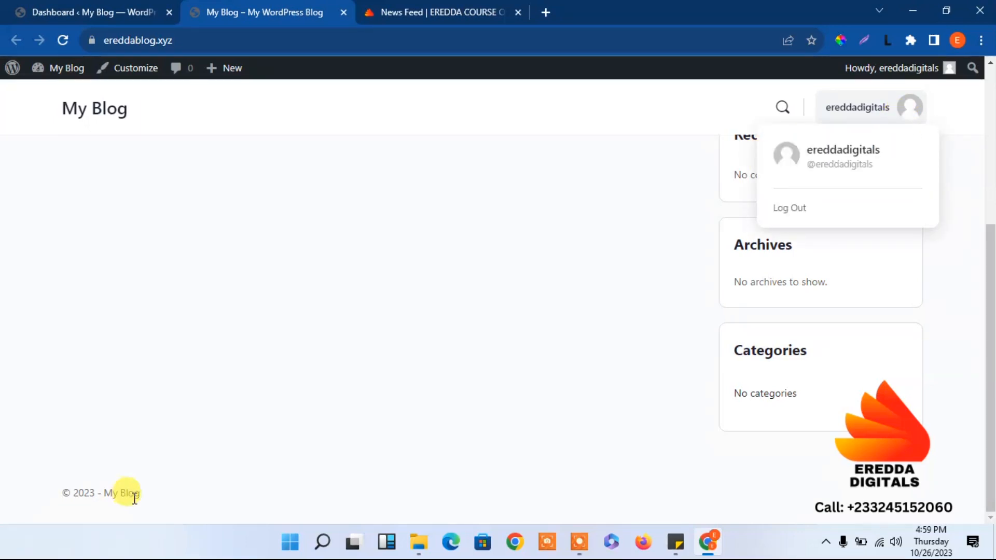
{"action": "left_click", "coordinate": [79, 7]}
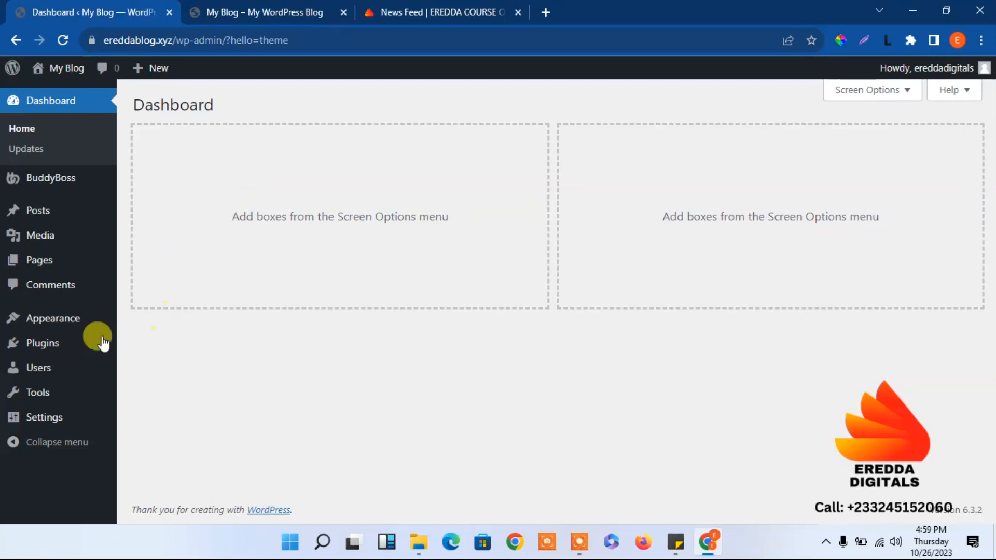
Upload buddyboss-platform-plugin.zip as a new plugin, activate it, and dismiss the welcome window.
{"action": "mouse_move", "coordinate": [49, 343]}
{"action": "left_click", "coordinate": [161, 368]}
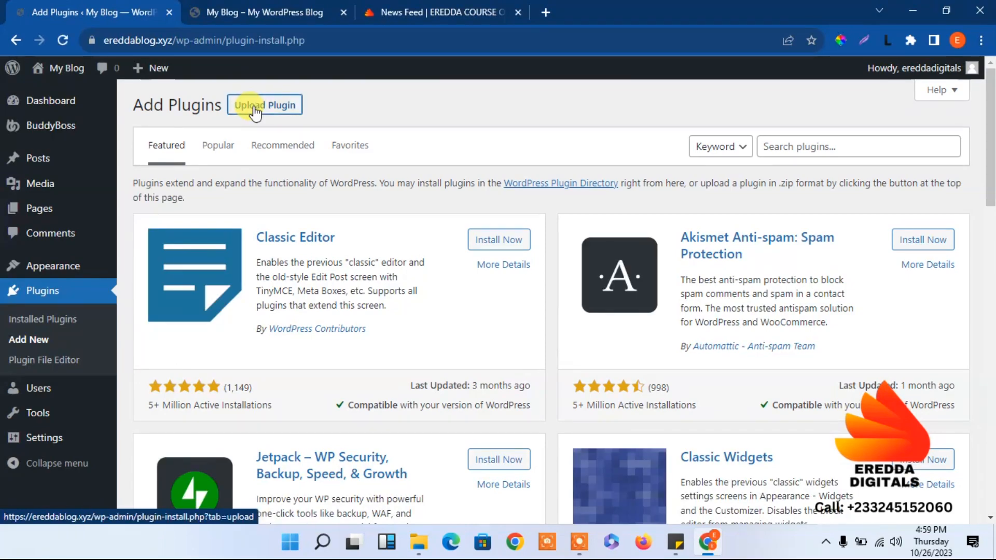
{"action": "left_click", "coordinate": [254, 108]}
{"action": "left_click", "coordinate": [453, 237]}
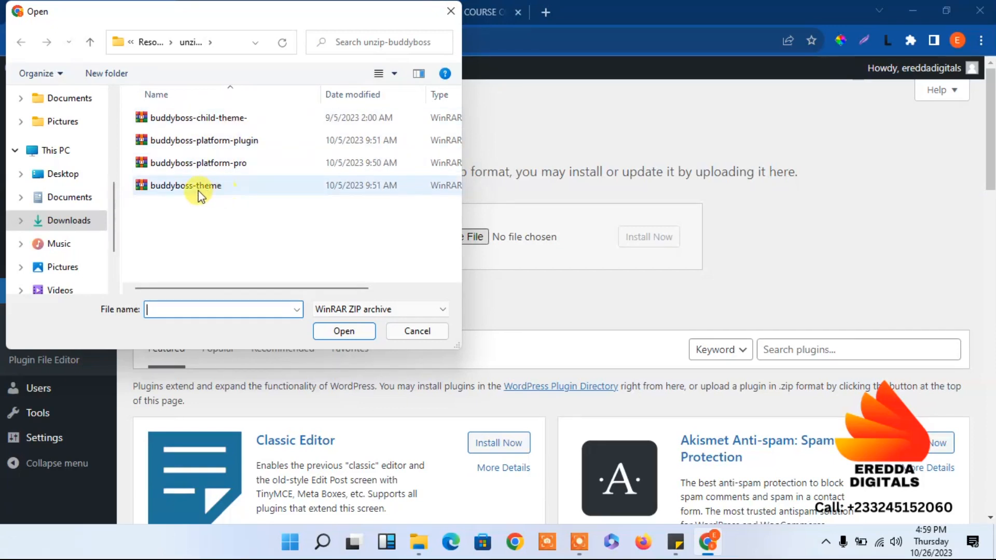
{"action": "left_click", "coordinate": [234, 143]}
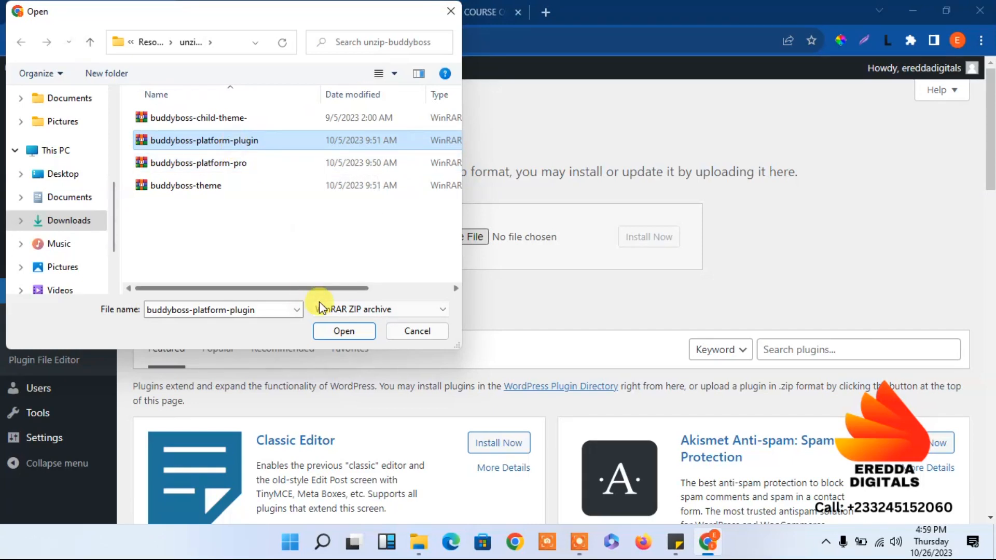
{"action": "left_click", "coordinate": [335, 331]}
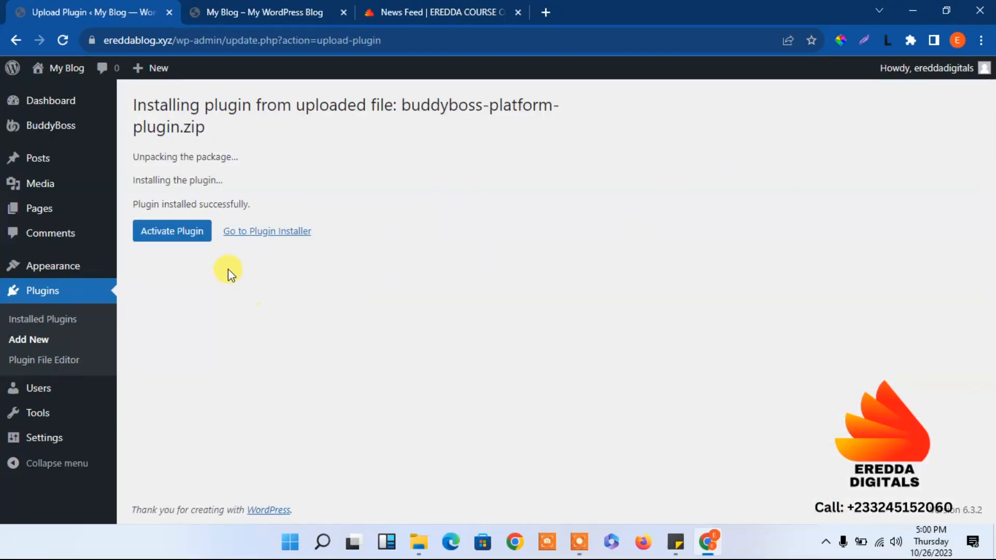
{"action": "left_click", "coordinate": [190, 235]}
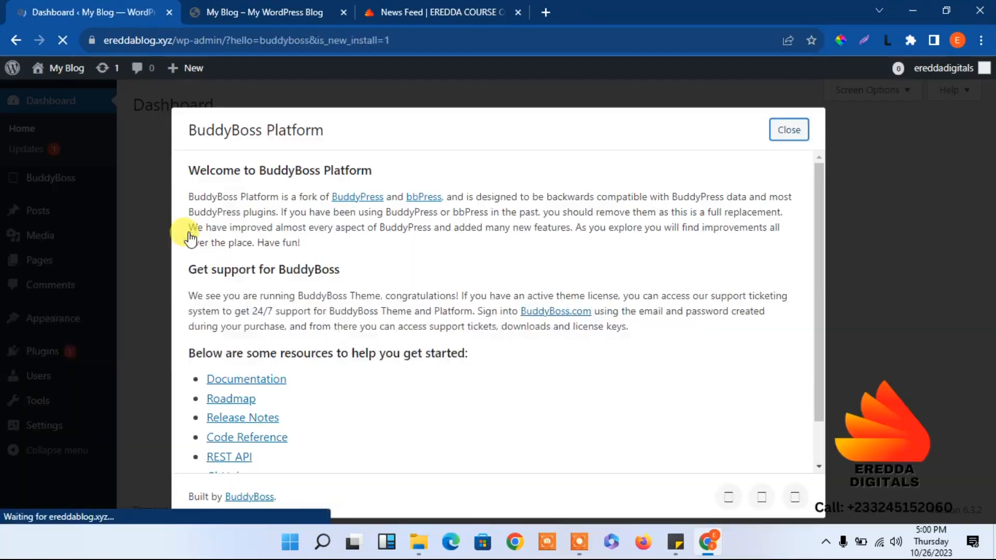
{"action": "left_click", "coordinate": [789, 131]}
{"action": "mouse_move", "coordinate": [69, 354]}
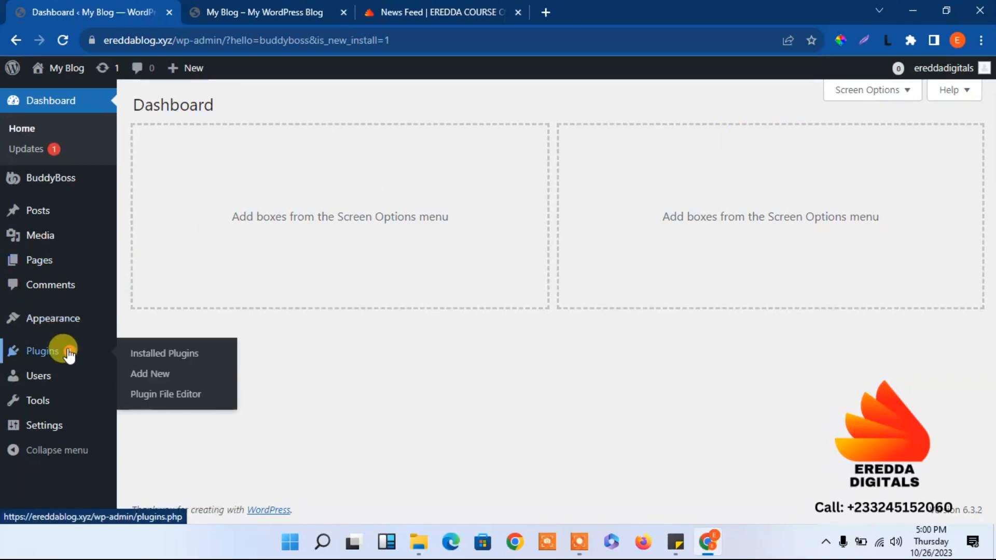
Upload and install buddyboss-platform-pro.zip, then activate BuddyBoss Platform Pro.
{"action": "left_click", "coordinate": [158, 377]}
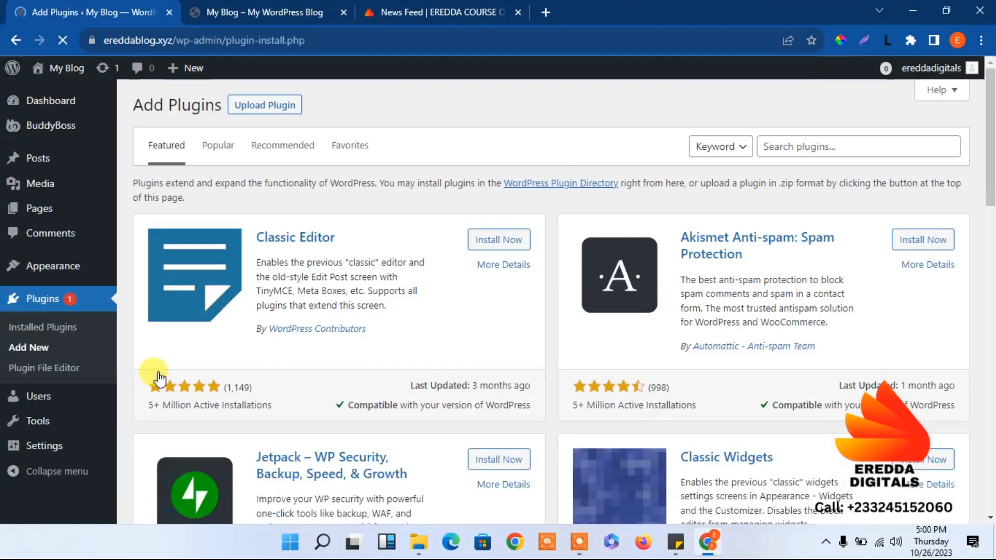
{"action": "left_click", "coordinate": [278, 110]}
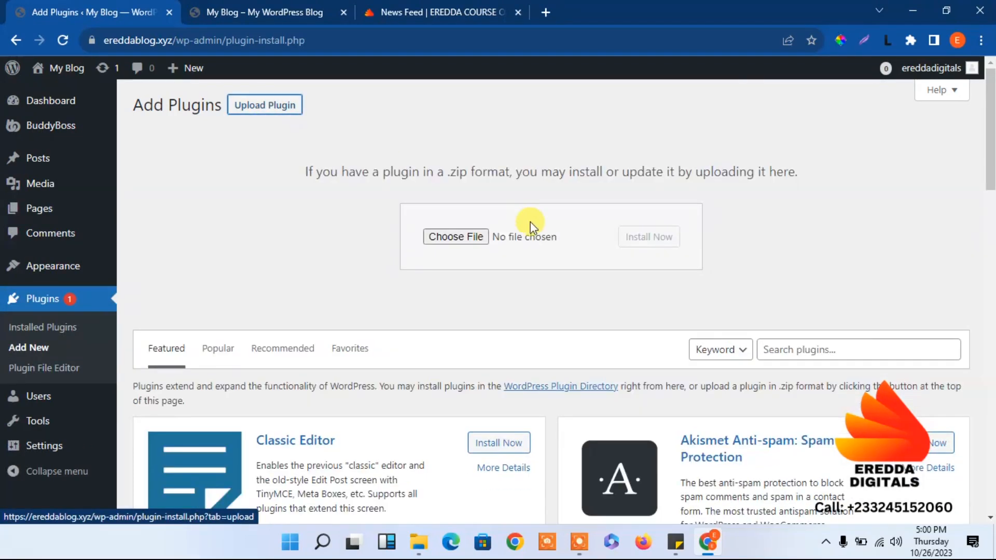
{"action": "left_click", "coordinate": [463, 238]}
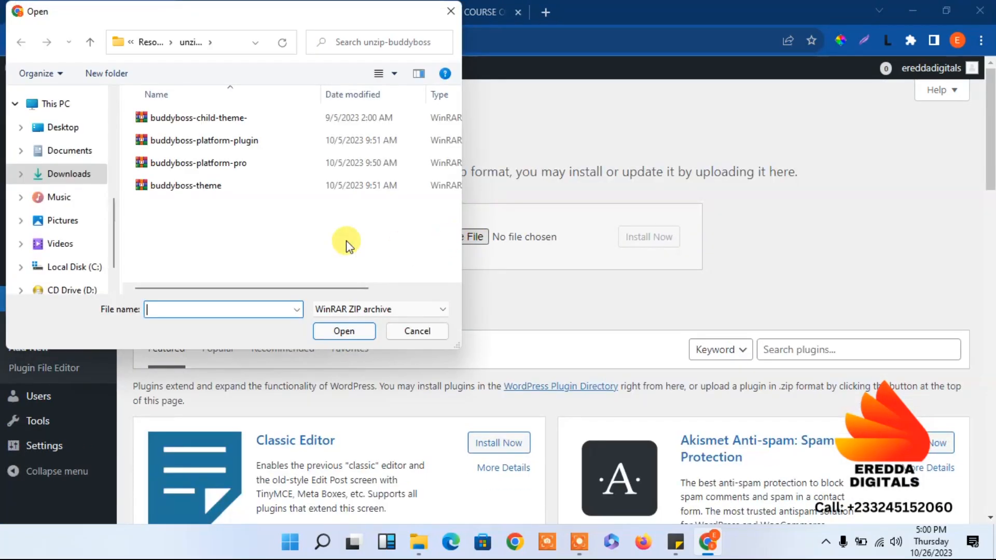
{"action": "left_click", "coordinate": [249, 169]}
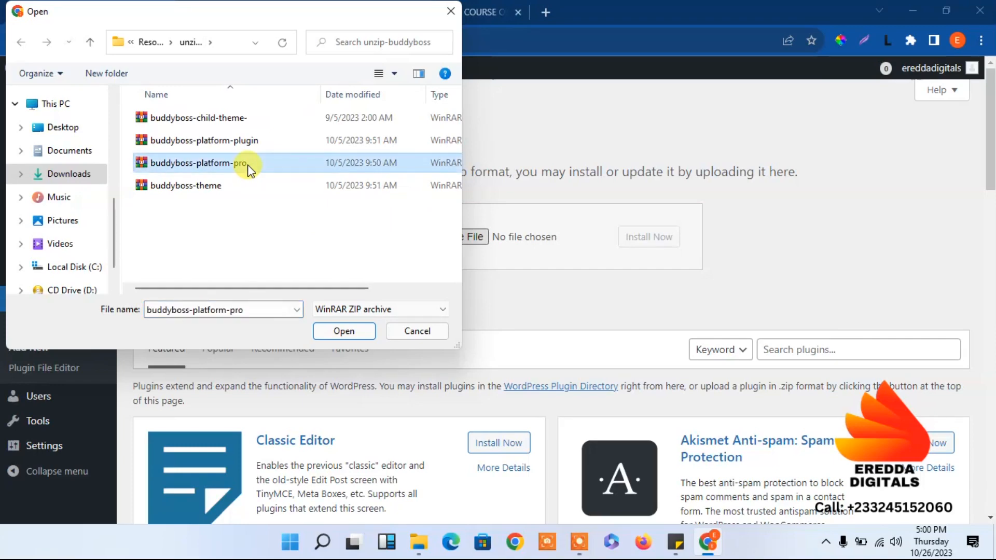
{"action": "left_click", "coordinate": [344, 331]}
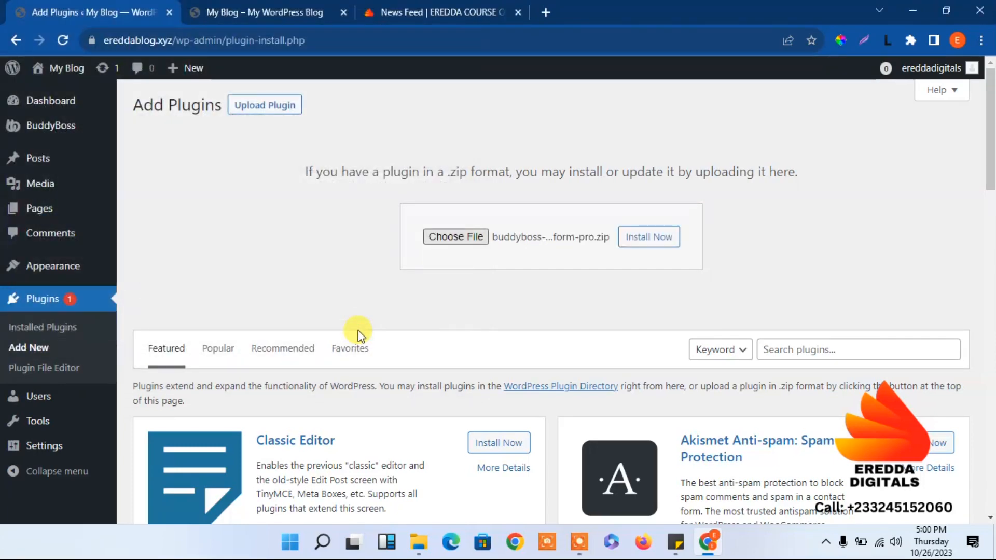
{"action": "left_click", "coordinate": [655, 239]}
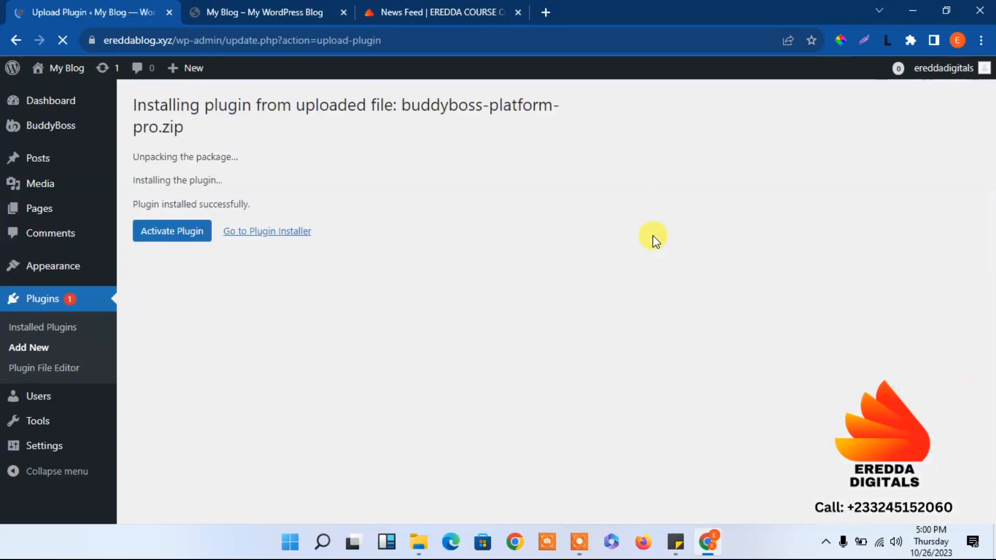
{"action": "left_click", "coordinate": [175, 240]}
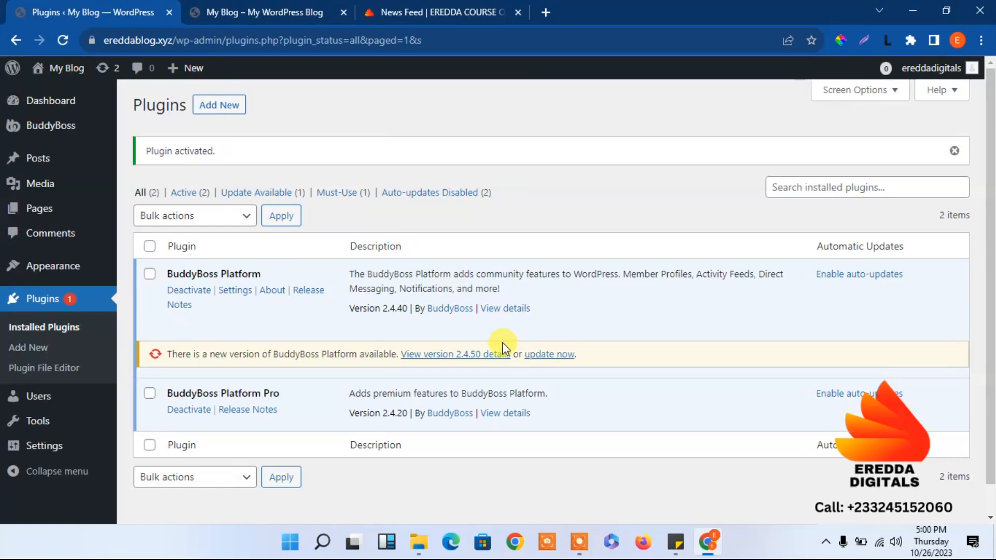
{"action": "left_click", "coordinate": [250, 6]}
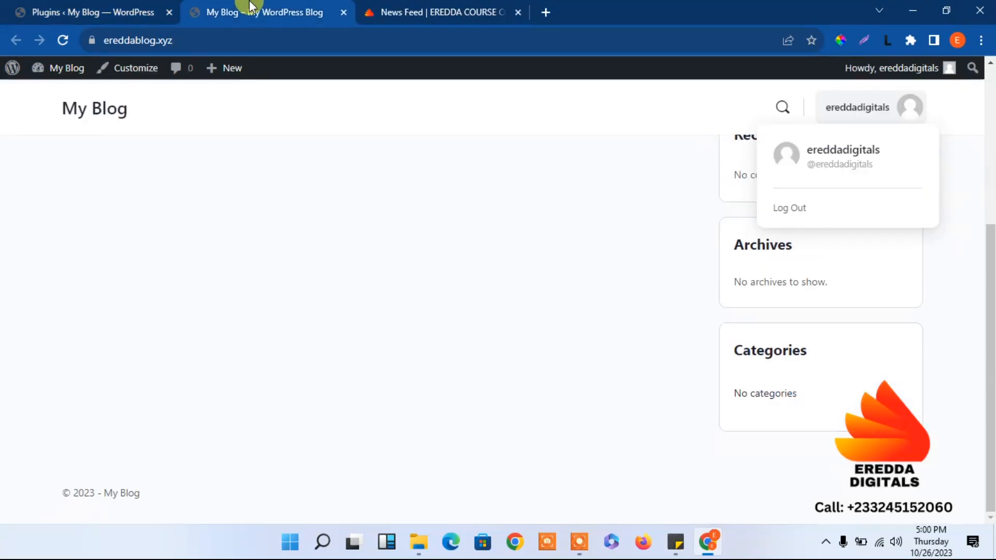
{"action": "left_click", "coordinate": [61, 40]}
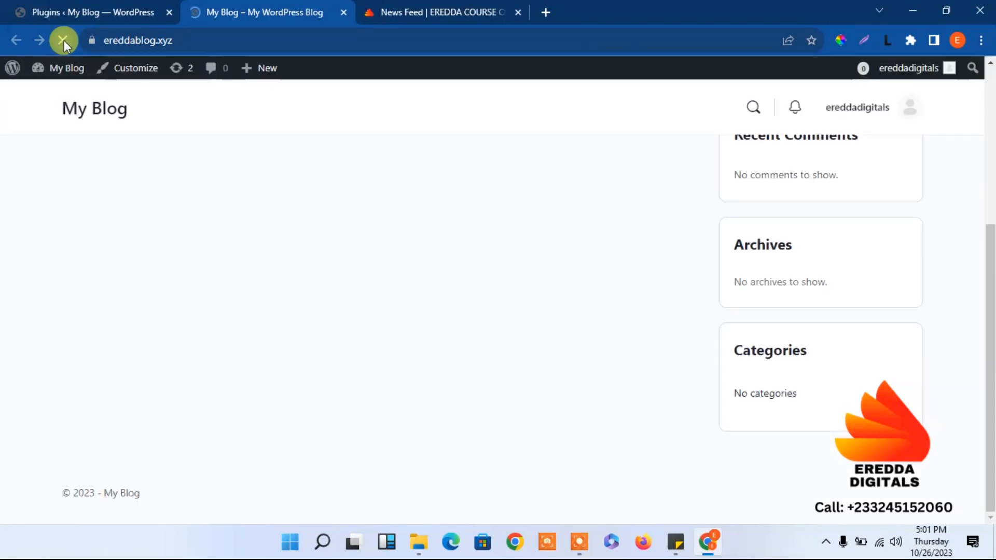
{"action": "left_click", "coordinate": [908, 116]}
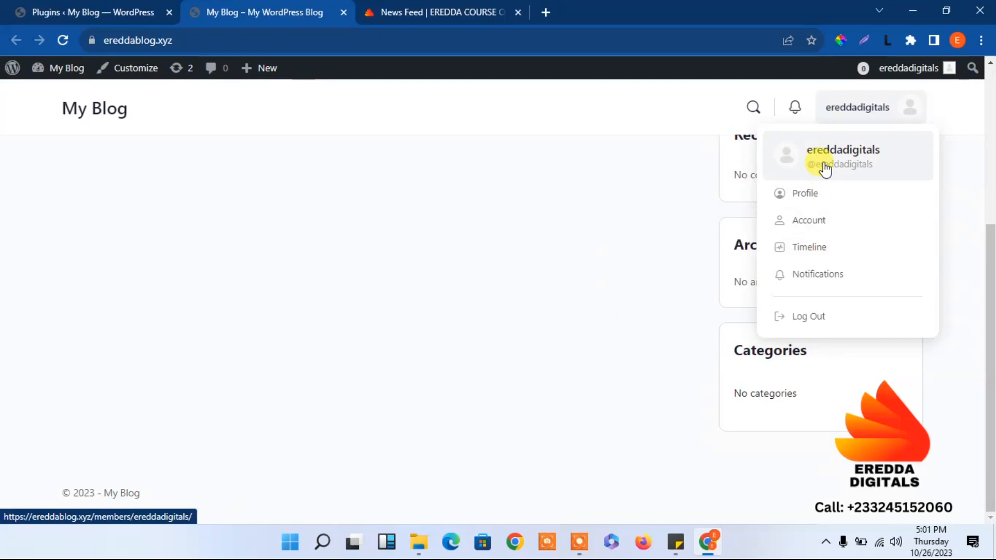
{"action": "left_click_drag", "start_coordinate": [988, 350], "coordinate": [985, 184]}
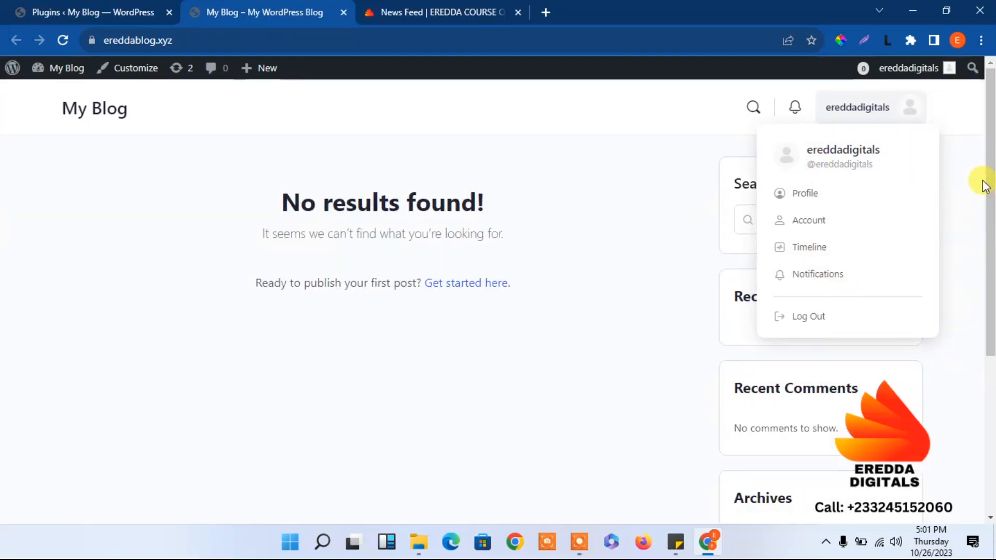
{"action": "left_click", "coordinate": [469, 387]}
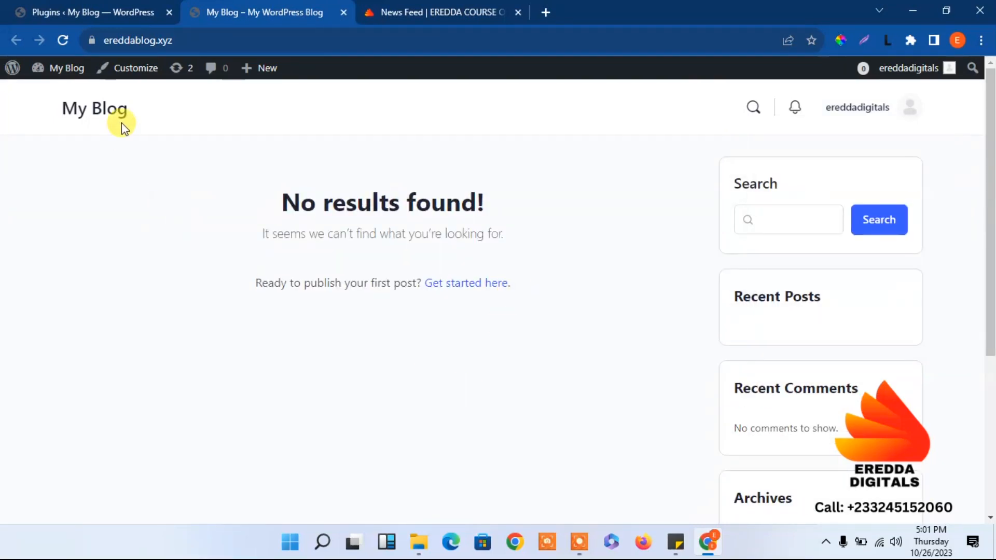
{"action": "left_click", "coordinate": [89, 6]}
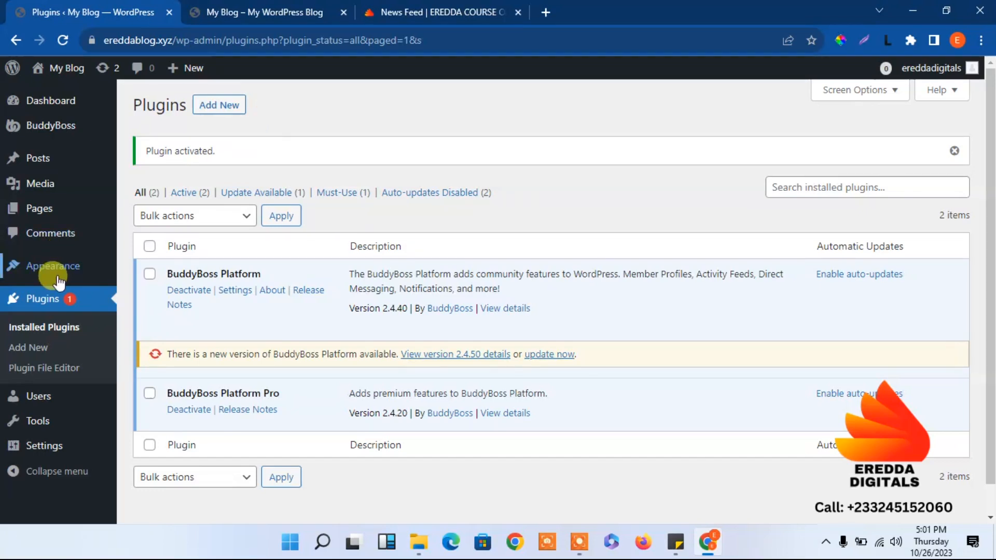
Go to the BuddyBoss License Keys page and scroll to the saved licenses.
{"action": "mouse_move", "coordinate": [65, 268]}
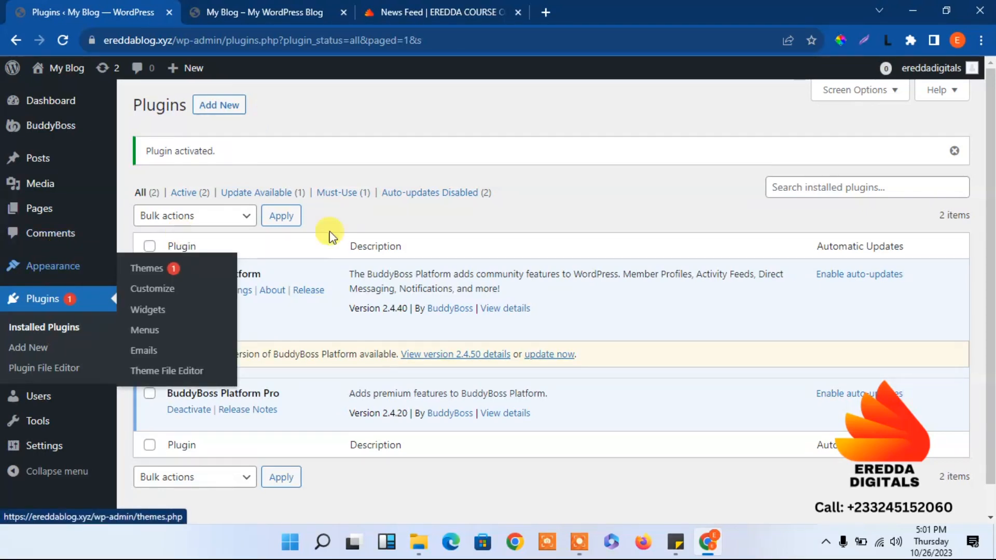
{"action": "scroll", "coordinate": [990, 214], "scroll_direction": "down", "scroll_amount": 1}
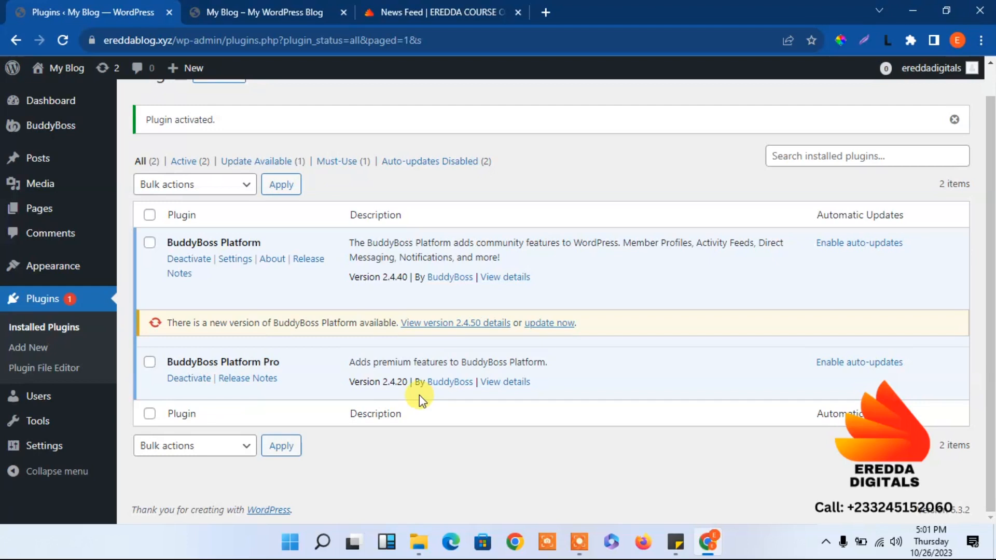
{"action": "mouse_move", "coordinate": [70, 124]}
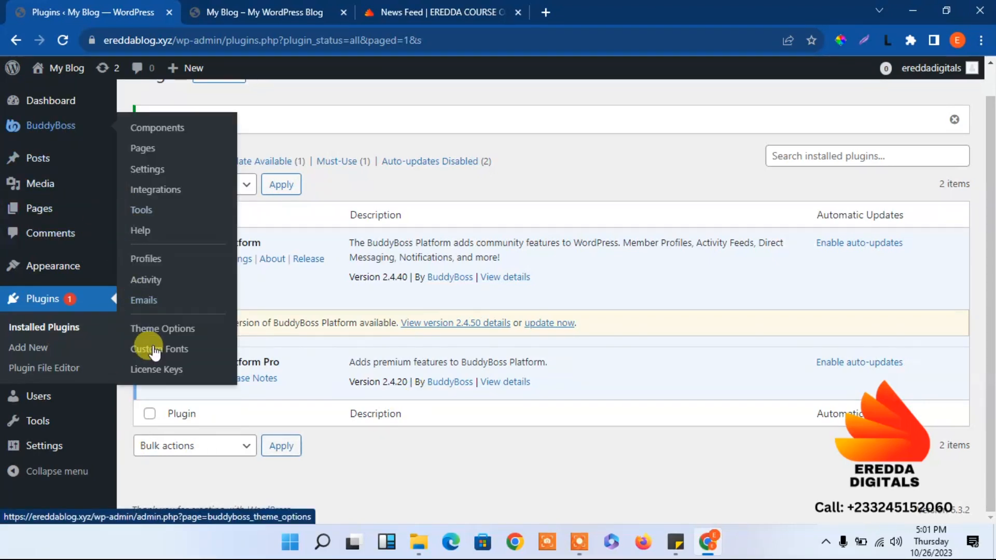
{"action": "left_click", "coordinate": [155, 371]}
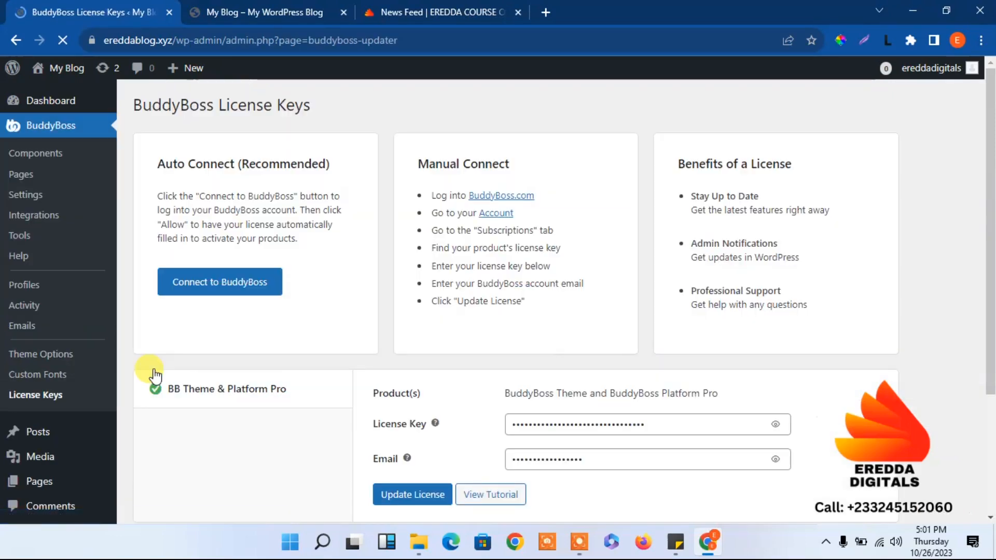
{"action": "scroll", "coordinate": [990, 363], "scroll_direction": "down", "scroll_amount": 3}
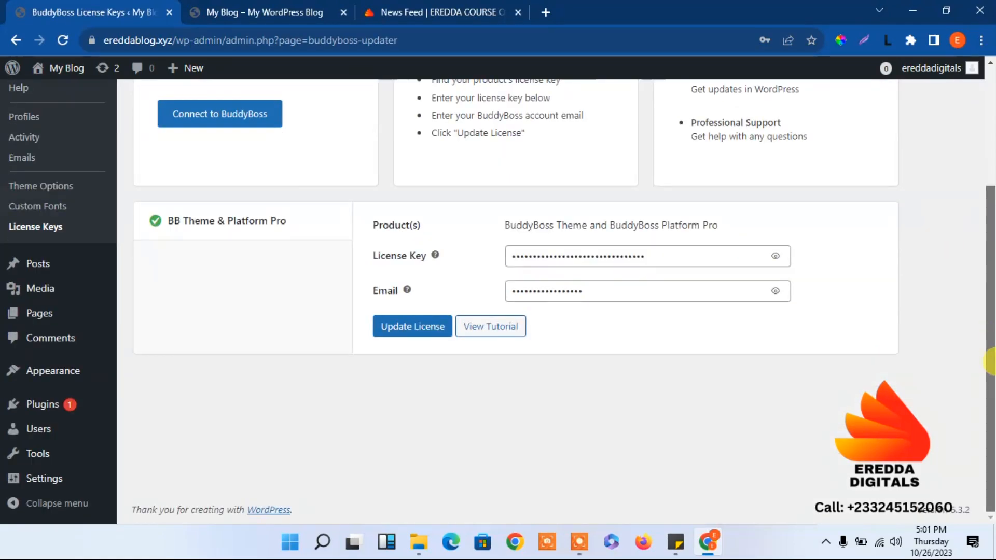
{"action": "scroll", "coordinate": [957, 292], "scroll_direction": "up", "scroll_amount": 1}
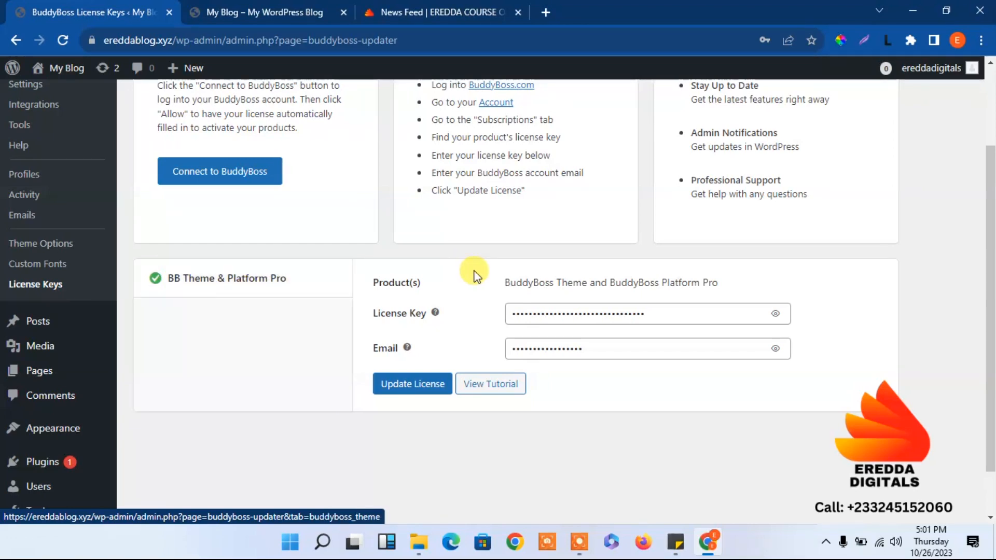
{"action": "left_click_drag", "start_coordinate": [992, 279], "coordinate": [971, 216]}
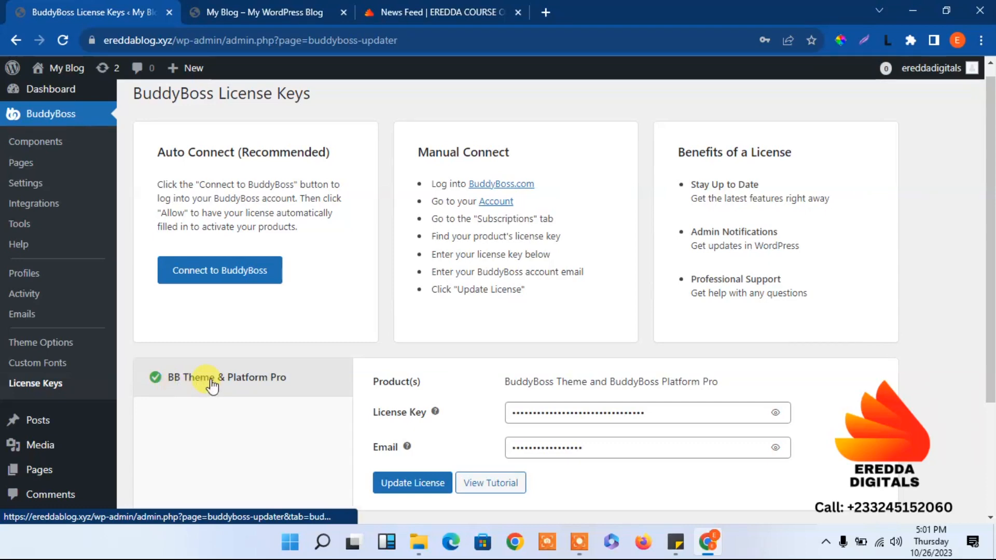
{"action": "left_click_drag", "start_coordinate": [990, 304], "coordinate": [988, 182]}
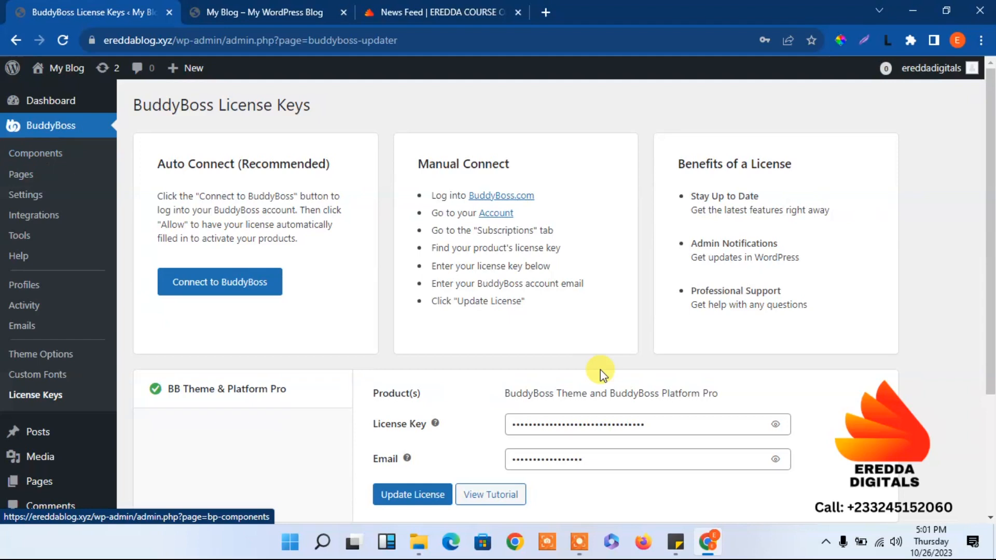
Toggle visibility of the saved license key and account e-mail to check them.
{"action": "left_click", "coordinate": [775, 426]}
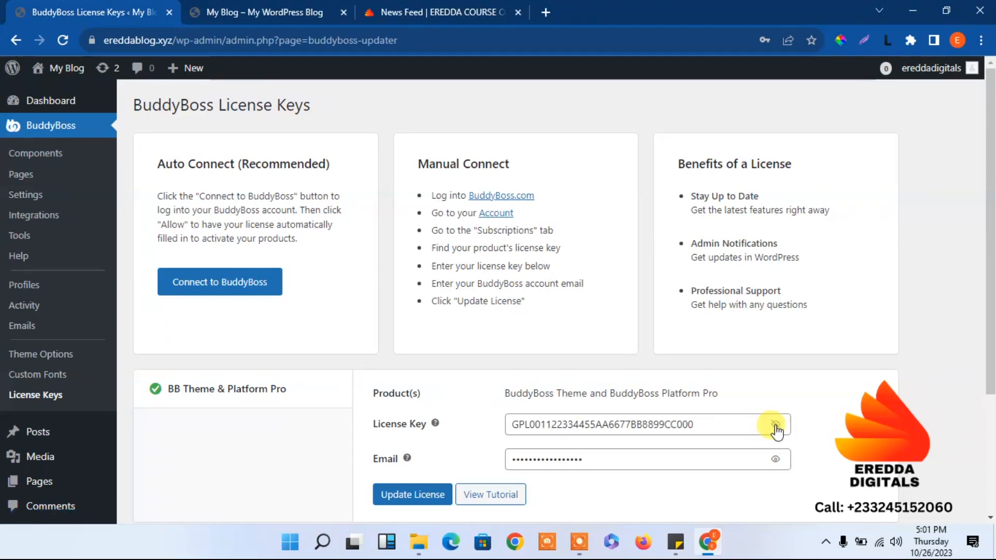
{"action": "left_click", "coordinate": [775, 425]}
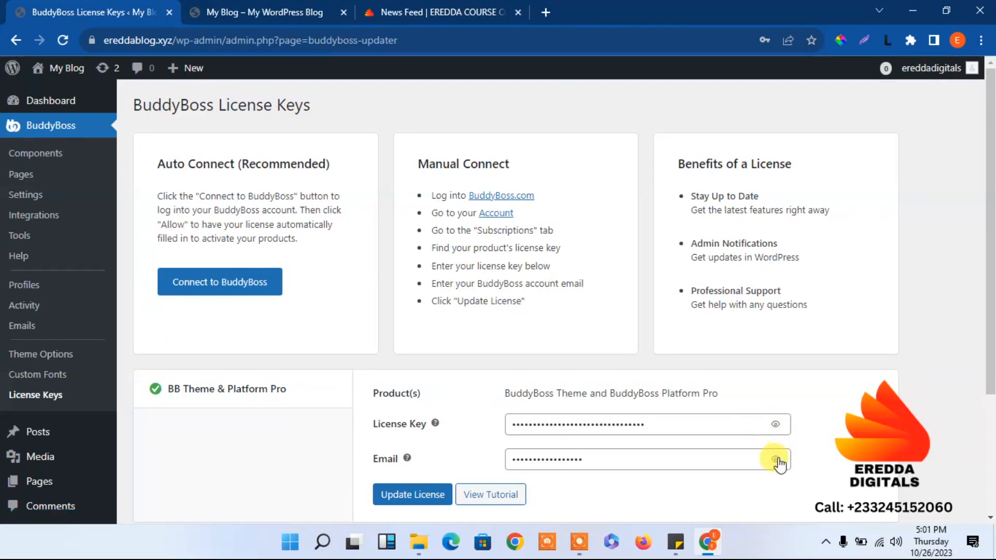
{"action": "left_click", "coordinate": [777, 460]}
{"action": "left_click", "coordinate": [775, 426]}
{"action": "left_click", "coordinate": [775, 426]}
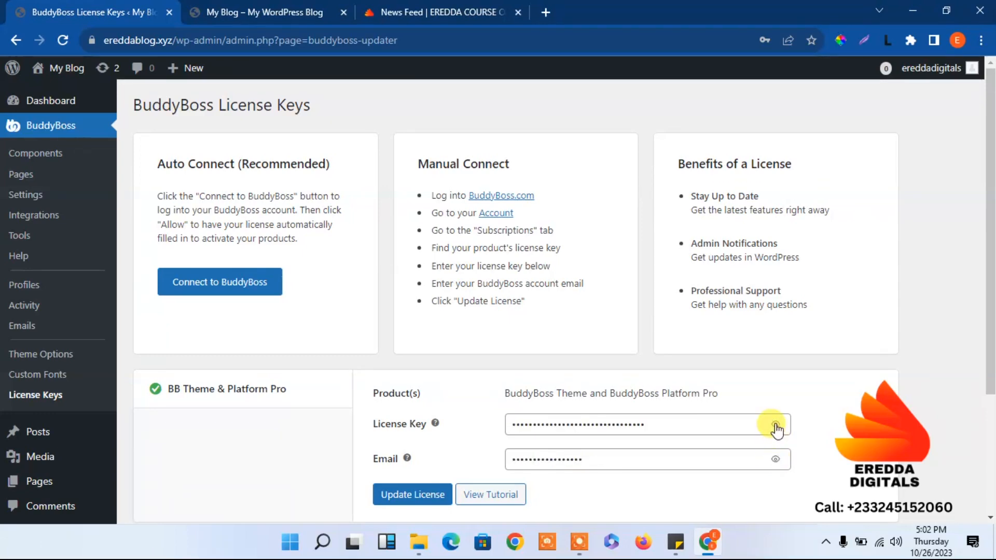
{"action": "left_click_drag", "start_coordinate": [983, 283], "coordinate": [947, 485]}
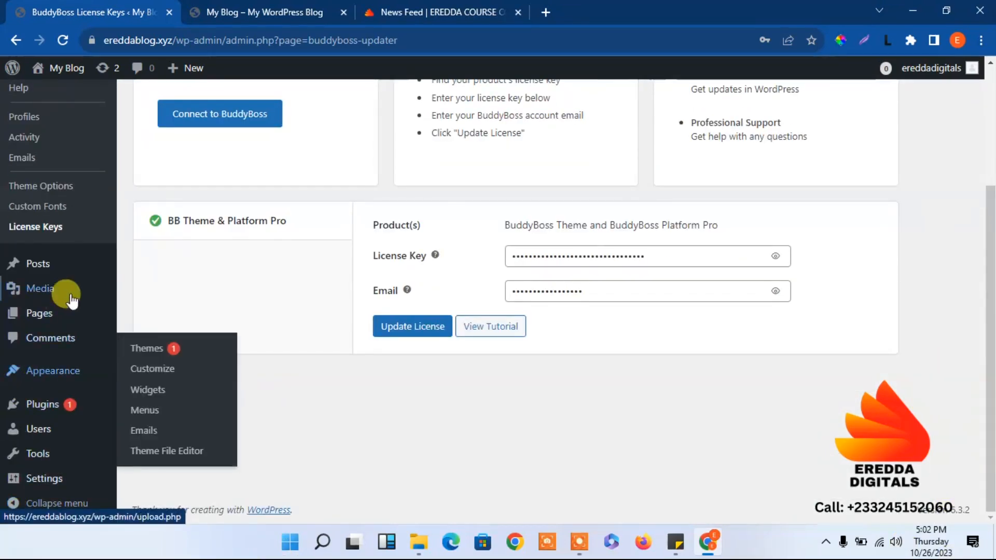
{"action": "left_click_drag", "start_coordinate": [988, 416], "coordinate": [990, 184]}
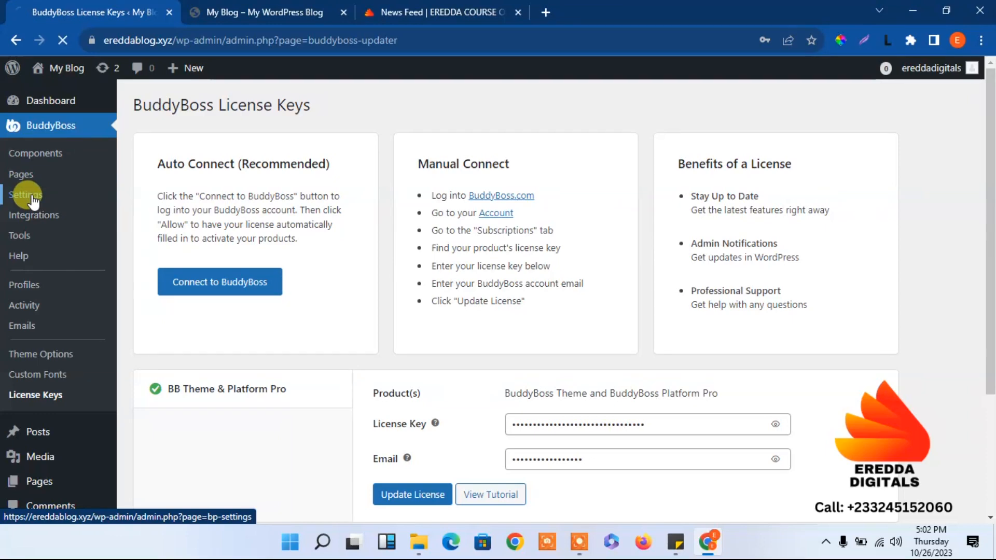
Preview the My Blog front page and its account menu, then return to the BuddyBoss settings.
{"action": "left_click", "coordinate": [266, 10]}
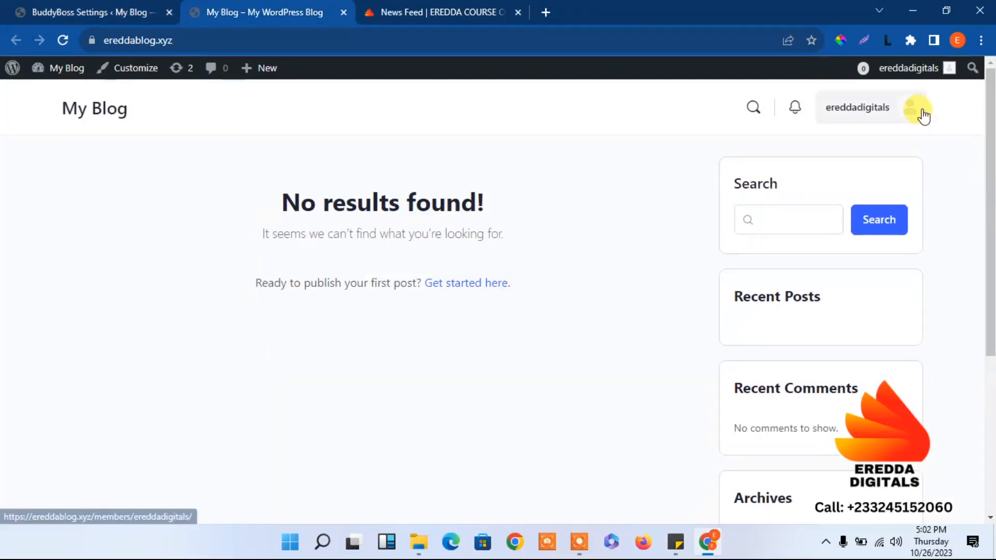
{"action": "mouse_move", "coordinate": [918, 112]}
{"action": "mouse_move", "coordinate": [790, 224]}
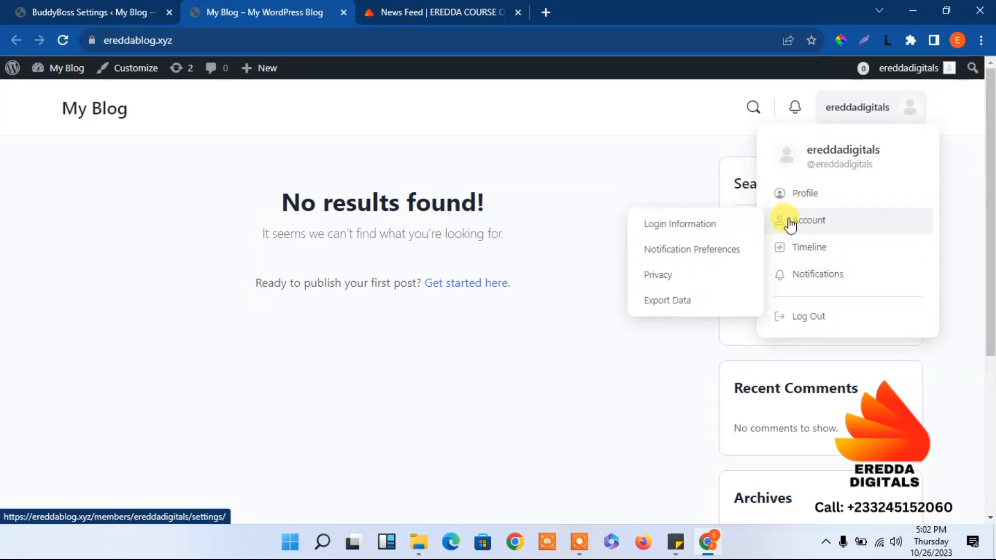
{"action": "left_click", "coordinate": [57, 8]}
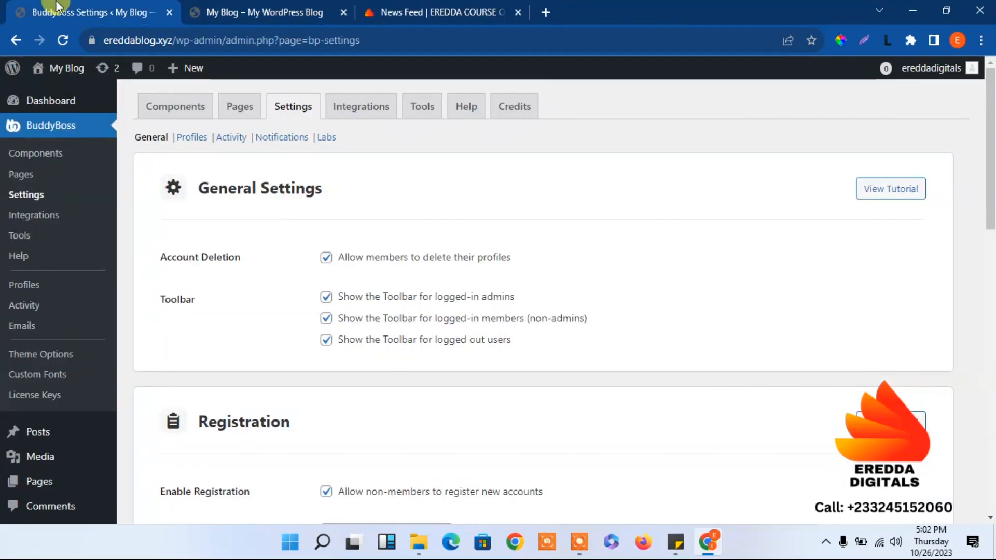
{"action": "left_click_drag", "start_coordinate": [991, 204], "coordinate": [934, 87]}
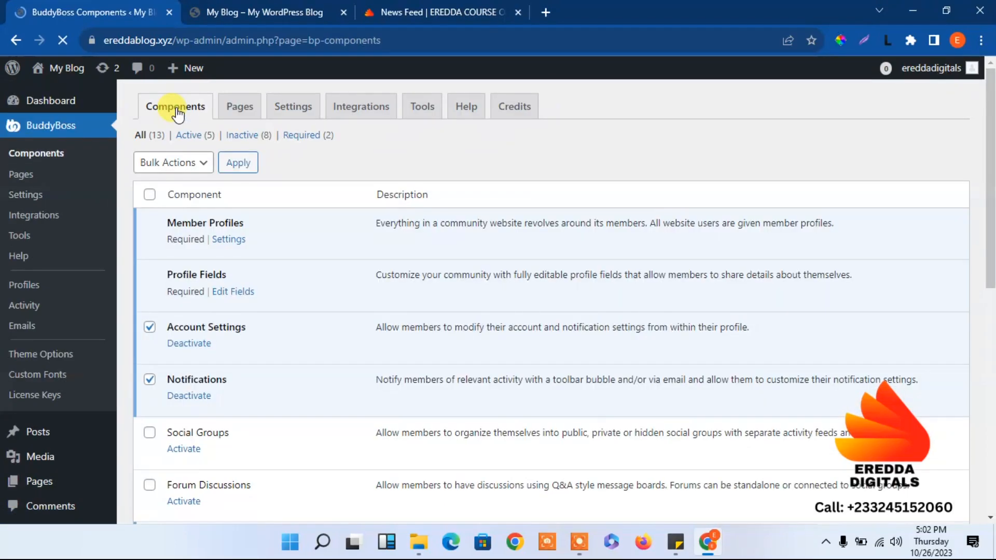
Tick Social Groups and Forum Discussions in the Components list for activation.
{"action": "scroll", "coordinate": [459, 171], "scroll_direction": "down", "scroll_amount": 4}
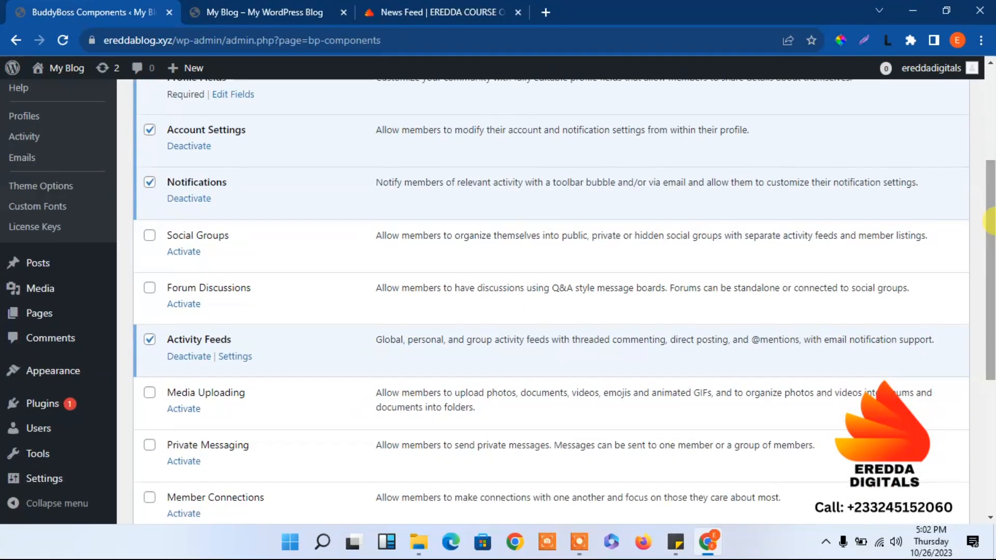
{"action": "left_click", "coordinate": [149, 236]}
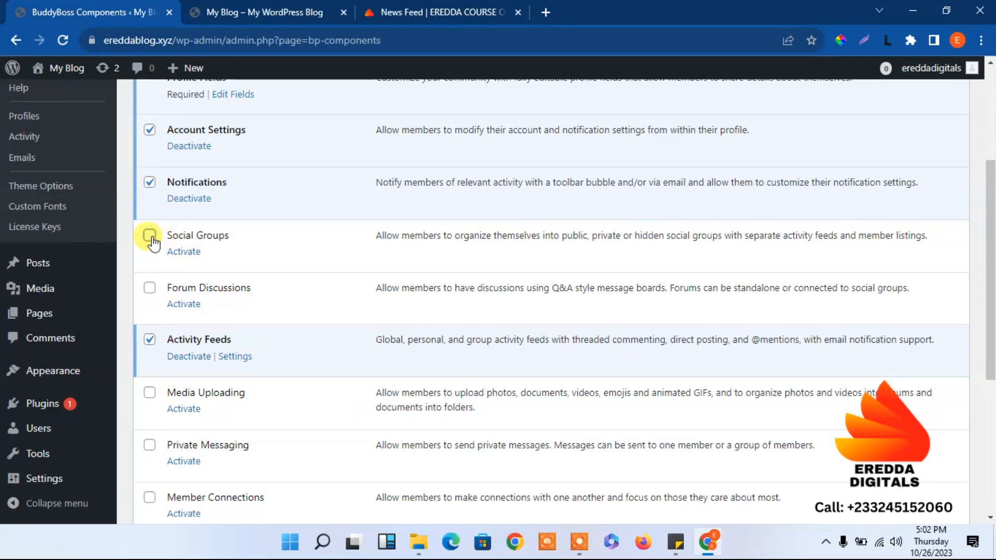
{"action": "left_click", "coordinate": [150, 288]}
{"action": "scroll", "coordinate": [954, 223], "scroll_direction": "down", "scroll_amount": 3}
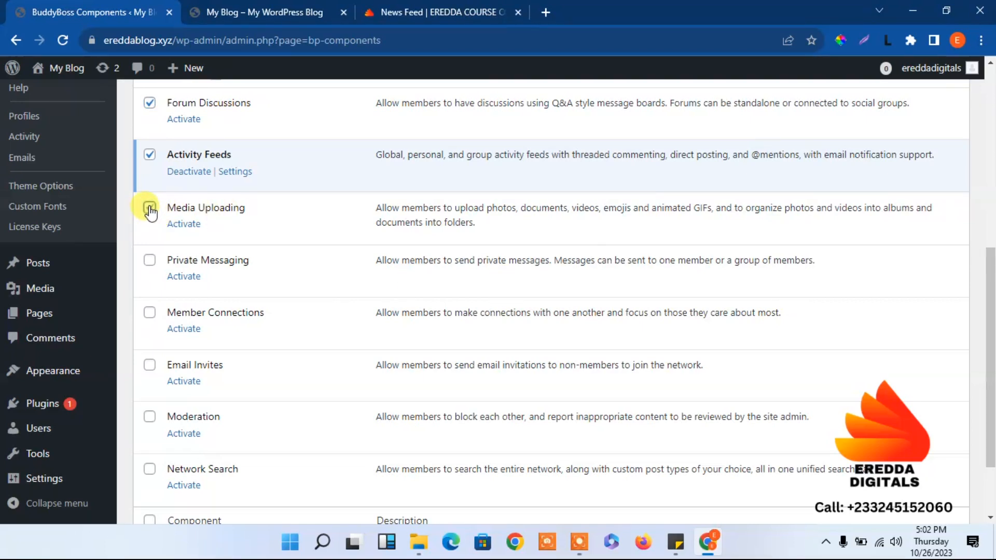
Try attaching the Sarkodie music video to a new News Feed post, then close it after the size error.
{"action": "left_click", "coordinate": [417, 7]}
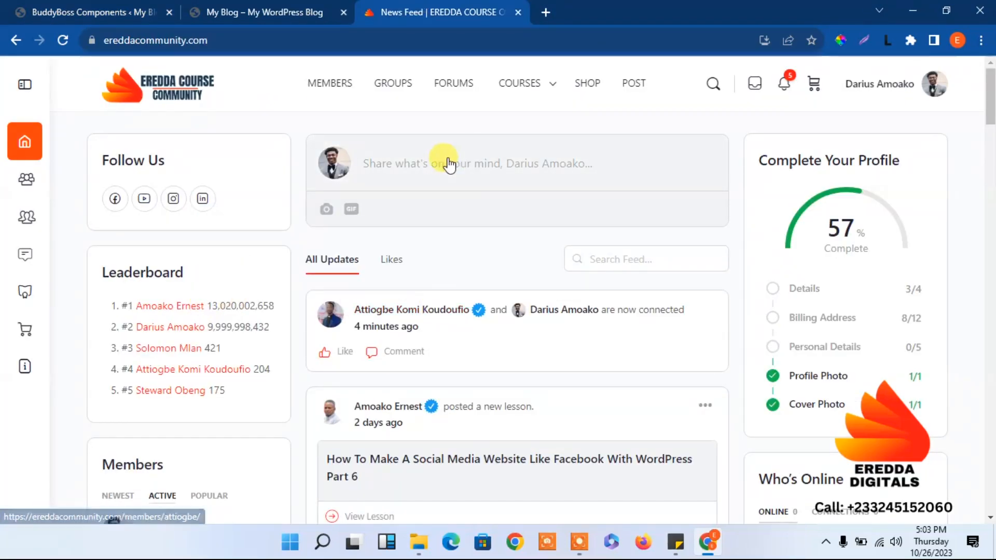
{"action": "left_click", "coordinate": [327, 209]}
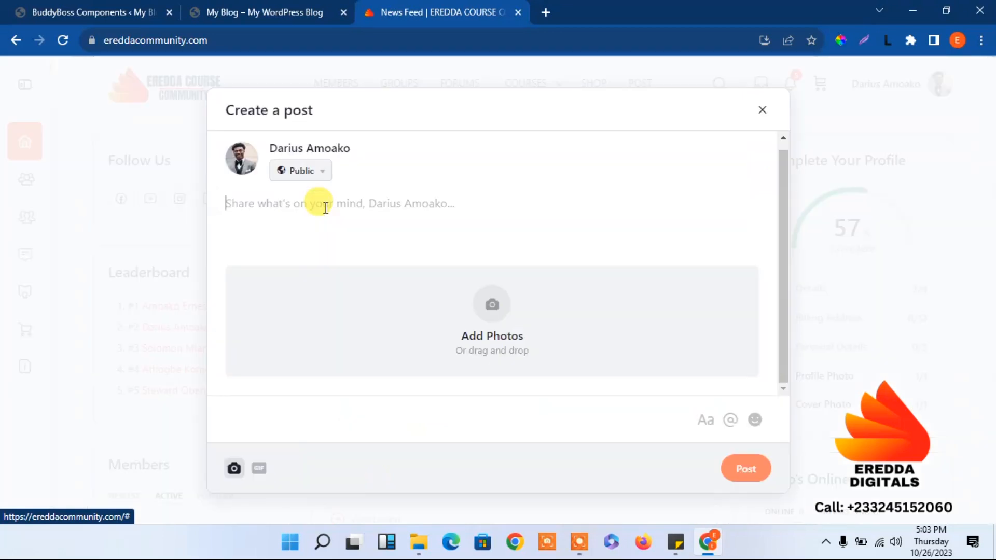
{"action": "left_click", "coordinate": [492, 311]}
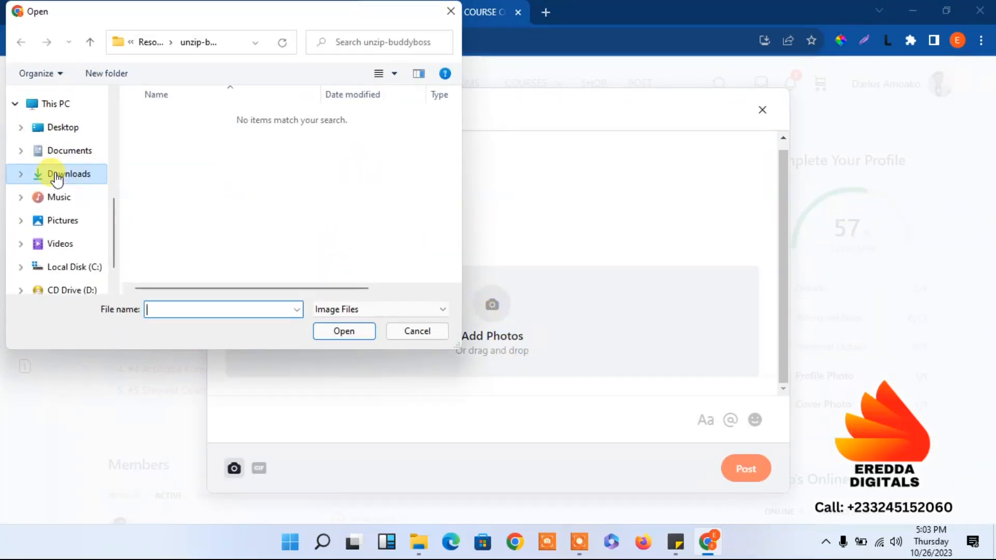
{"action": "left_click", "coordinate": [57, 179]}
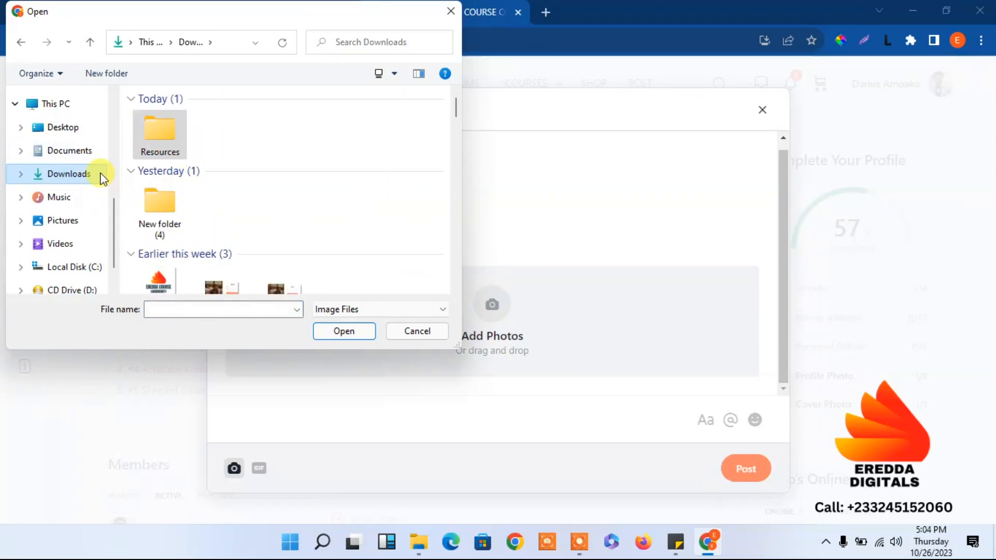
{"action": "left_click_drag", "start_coordinate": [451, 104], "coordinate": [468, 229]}
{"action": "left_click", "coordinate": [401, 312]}
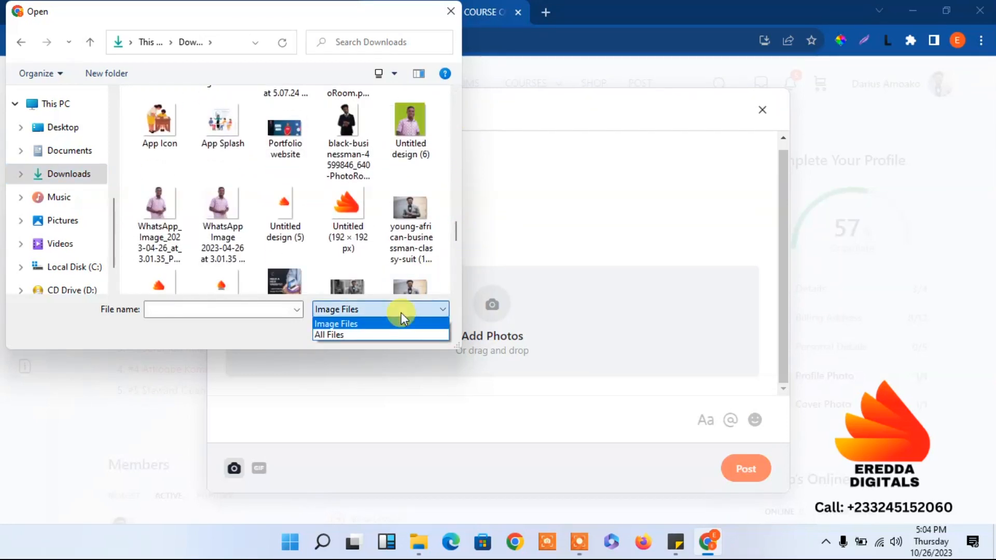
{"action": "left_click", "coordinate": [388, 335]}
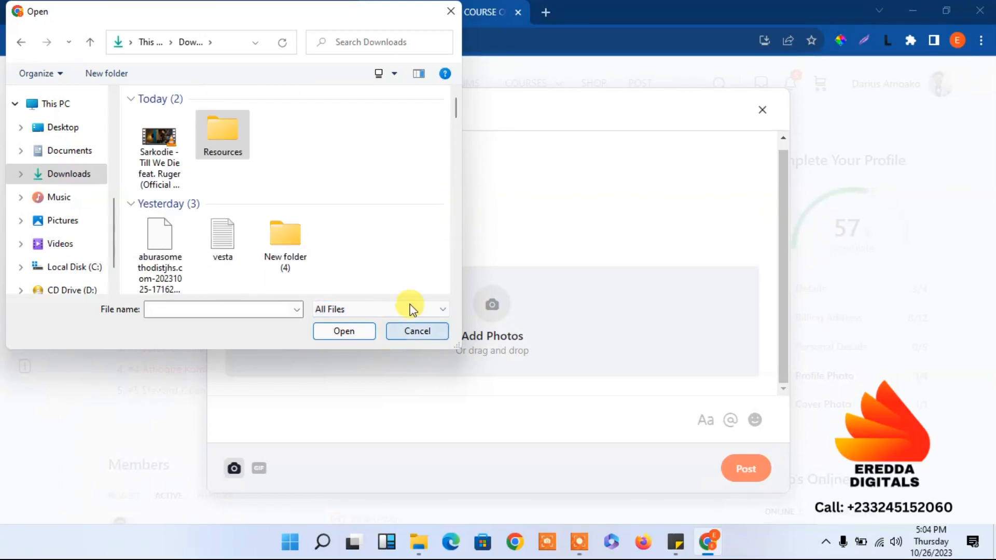
{"action": "left_click", "coordinate": [161, 161]}
{"action": "left_click", "coordinate": [329, 331]}
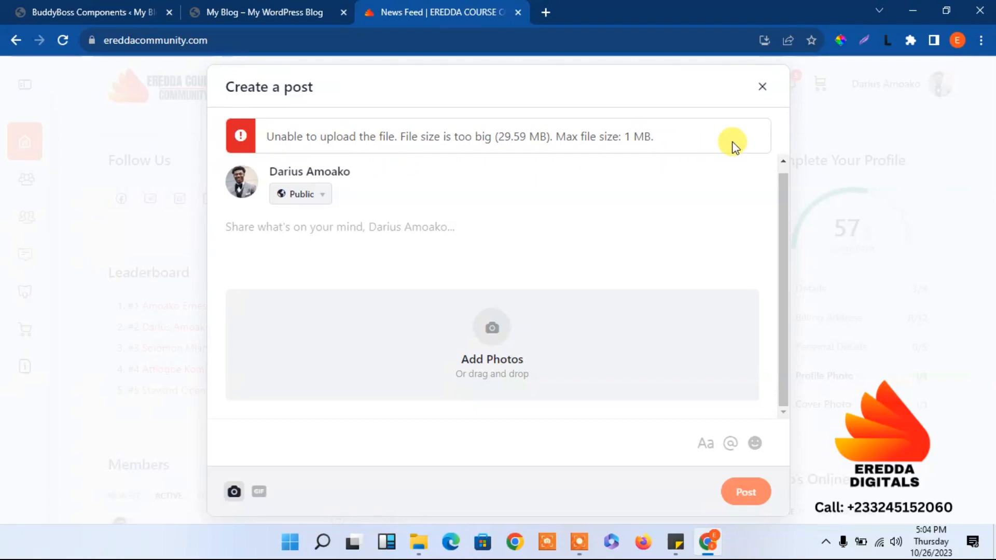
{"action": "left_click", "coordinate": [762, 87]}
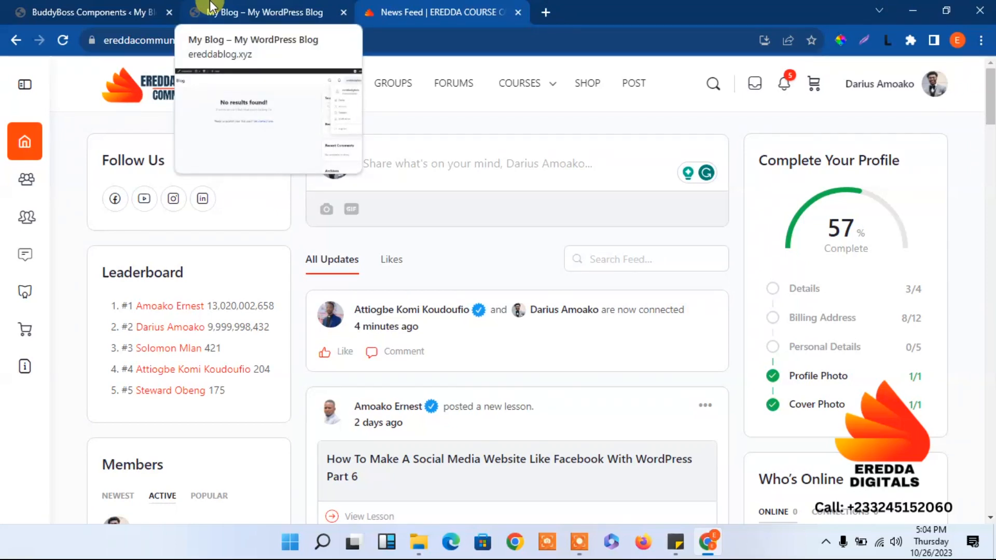
Tick Private Messaging, Member Connections, Email Invites, Moderation and Network Search in the Components list.
{"action": "left_click", "coordinate": [93, 11]}
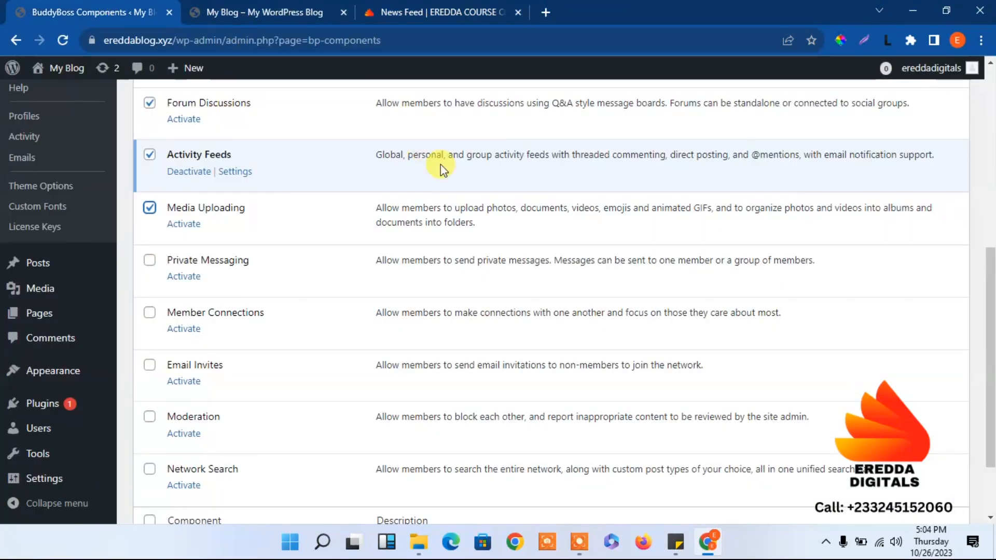
{"action": "left_click", "coordinate": [150, 261]}
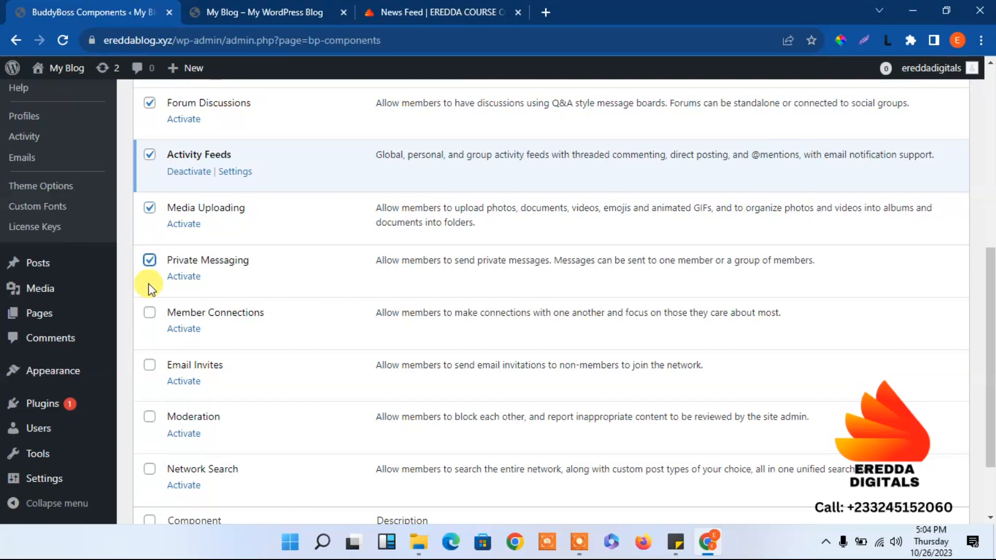
{"action": "left_click", "coordinate": [150, 312]}
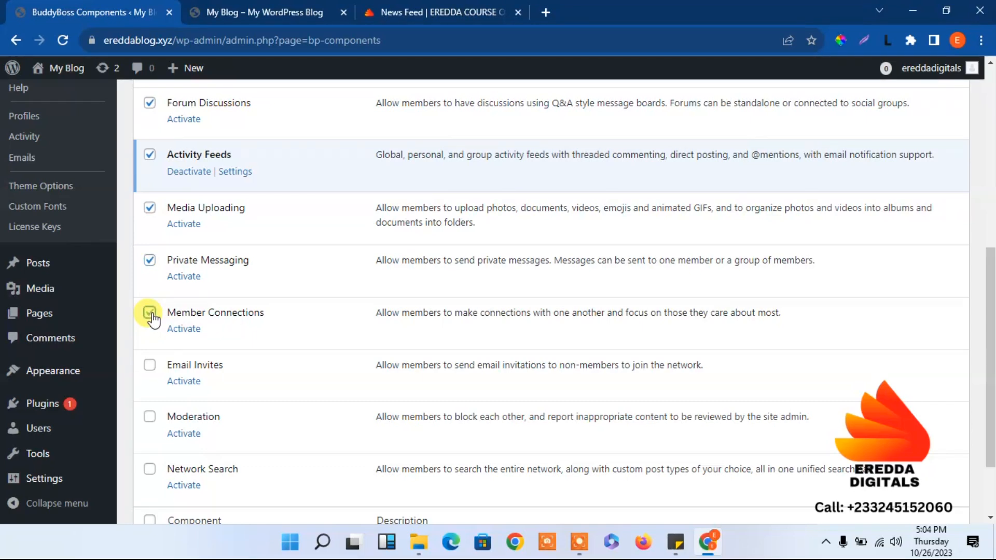
{"action": "left_click", "coordinate": [149, 366]}
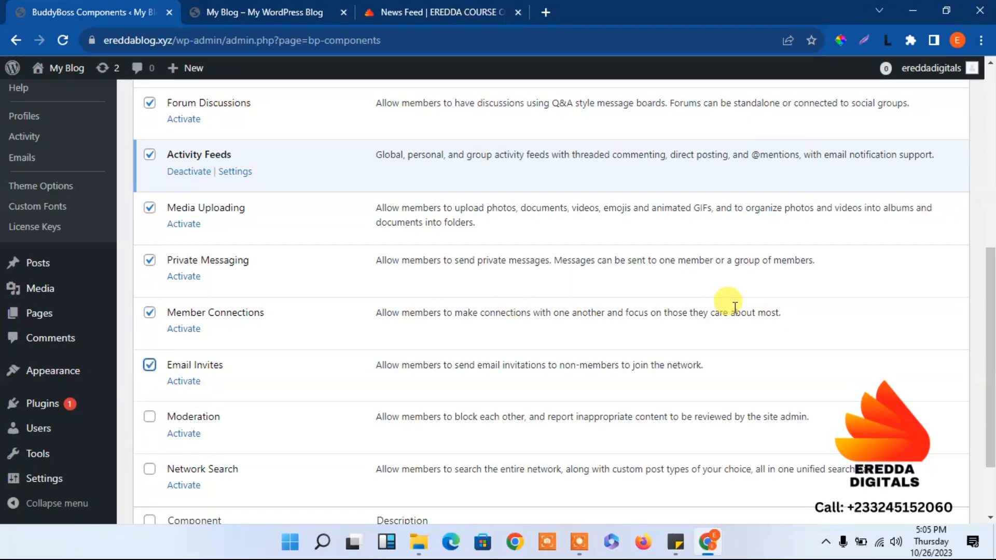
{"action": "scroll", "coordinate": [735, 307], "scroll_direction": "down", "scroll_amount": 2}
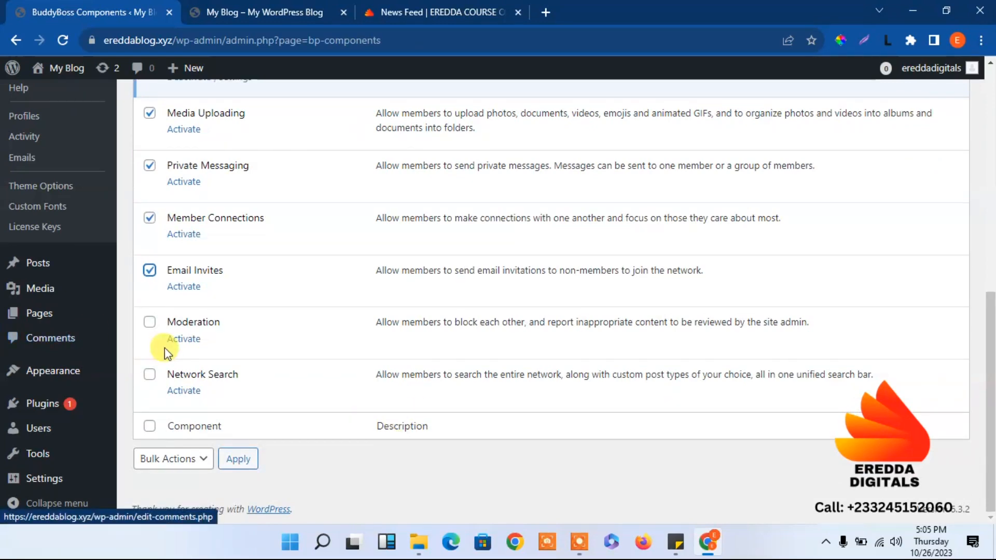
{"action": "left_click", "coordinate": [149, 322]}
{"action": "left_click", "coordinate": [150, 374]}
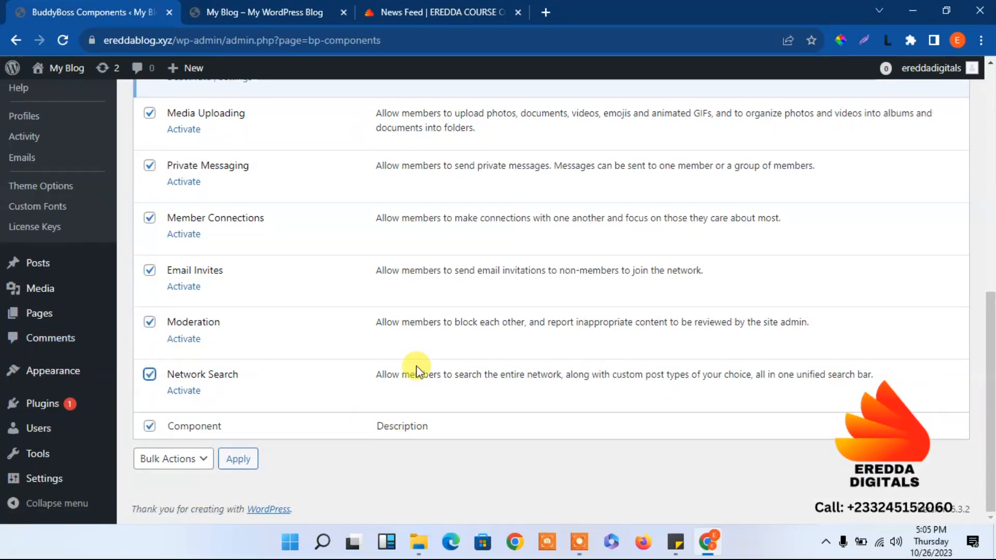
{"action": "left_click_drag", "start_coordinate": [990, 337], "coordinate": [972, 119]}
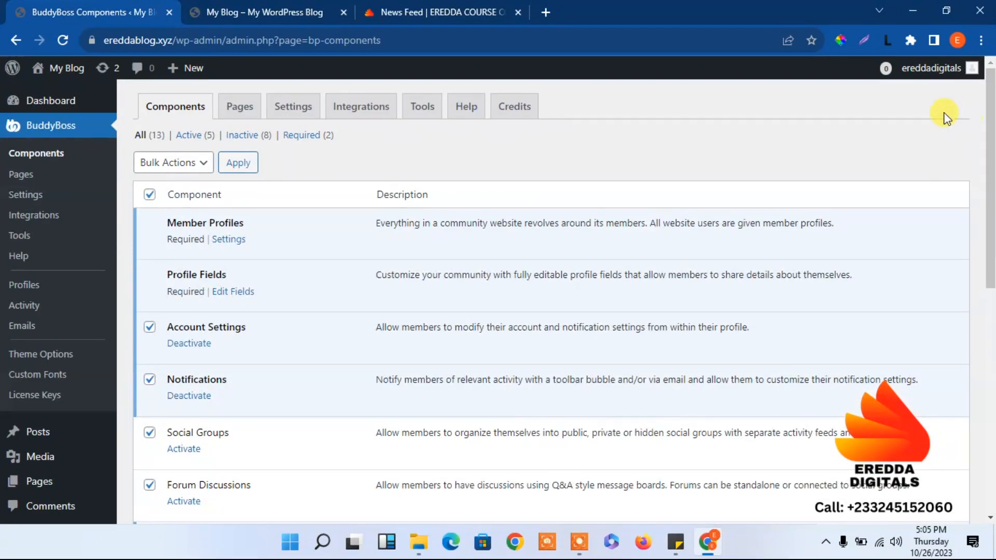
Untick Account Settings and Notifications, then bulk-activate the ticked components.
{"action": "left_click", "coordinate": [149, 326]}
{"action": "left_click", "coordinate": [149, 379]}
{"action": "left_click", "coordinate": [178, 173]}
{"action": "left_click", "coordinate": [170, 197]}
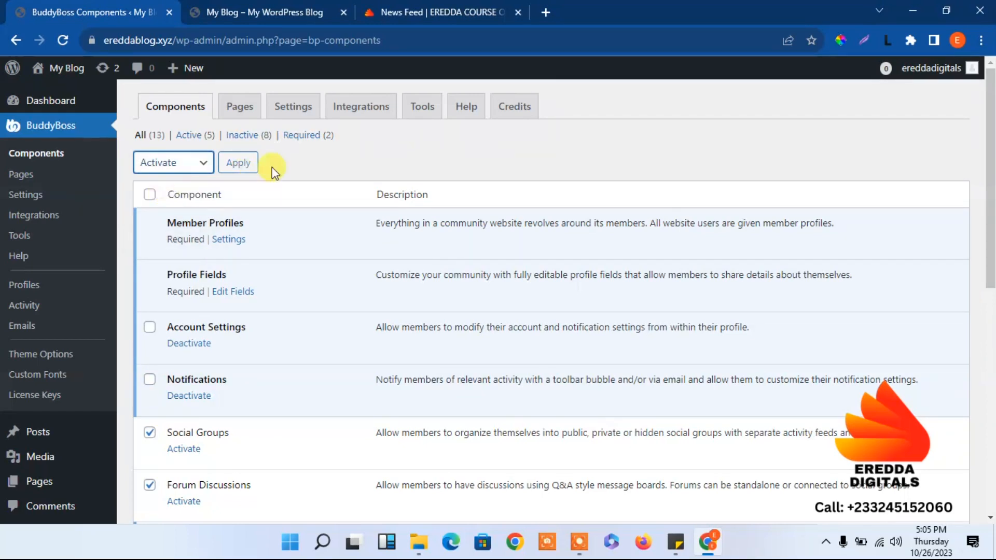
{"action": "left_click", "coordinate": [249, 165]}
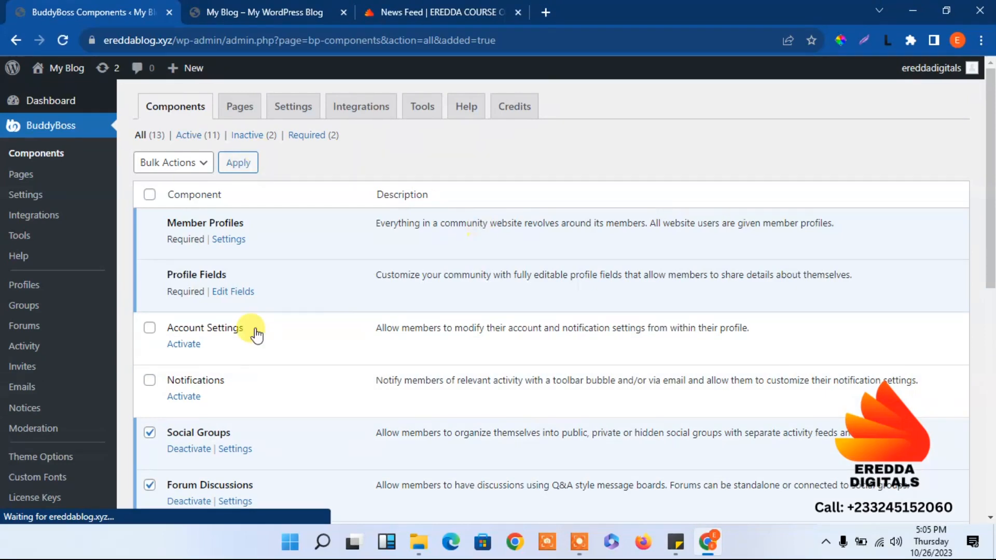
Activate the Notifications component on its own.
{"action": "left_click_drag", "start_coordinate": [991, 259], "coordinate": [928, 210]}
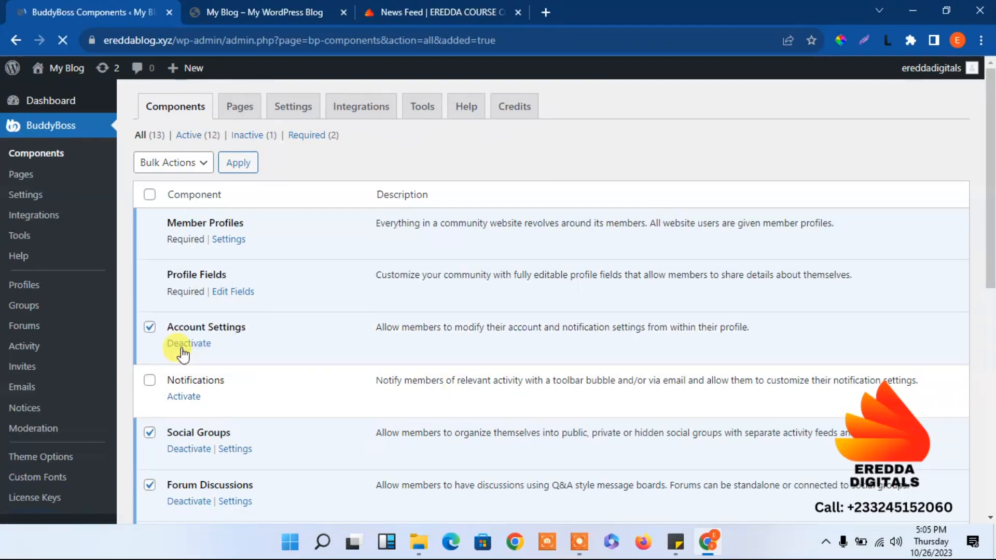
{"action": "left_click", "coordinate": [195, 403]}
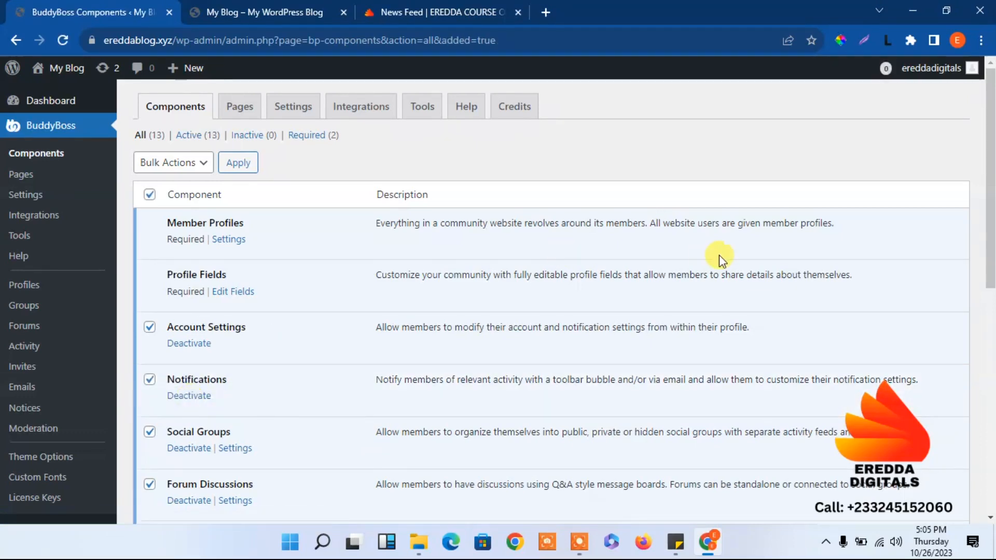
{"action": "scroll", "coordinate": [989, 166], "scroll_direction": "down", "scroll_amount": 10}
{"action": "scroll", "coordinate": [978, 179], "scroll_direction": "up", "scroll_amount": 9}
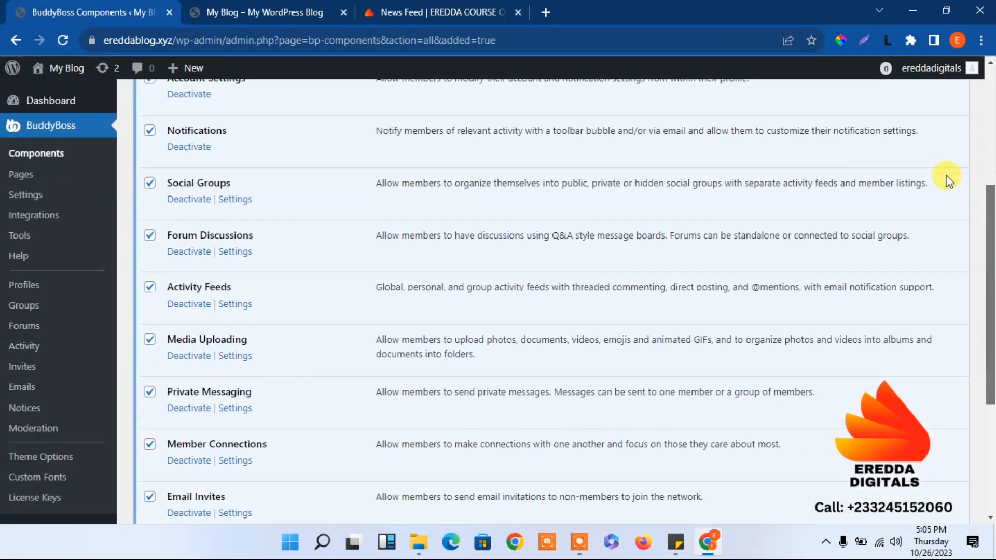
{"action": "scroll", "coordinate": [941, 88], "scroll_direction": "up", "scroll_amount": 1}
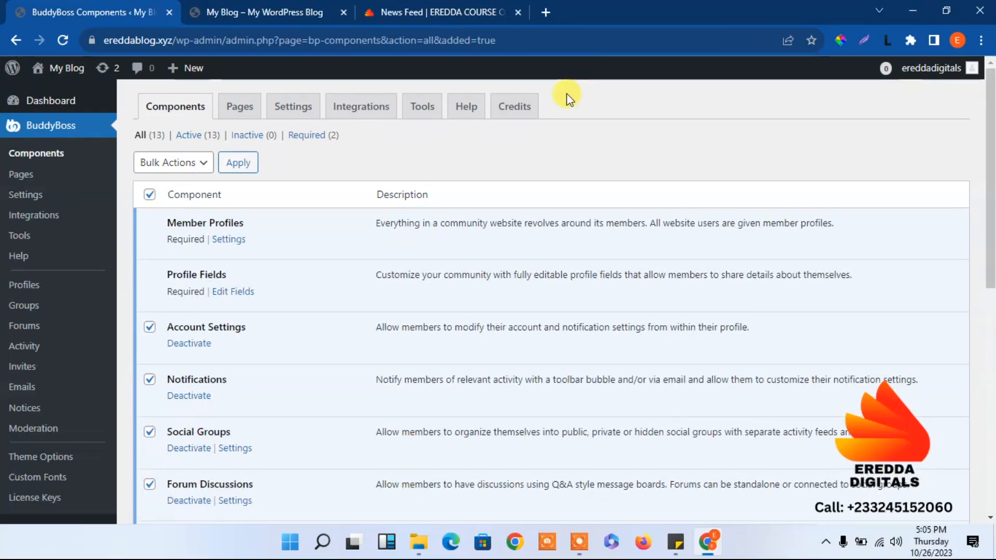
{"action": "left_click", "coordinate": [240, 108]}
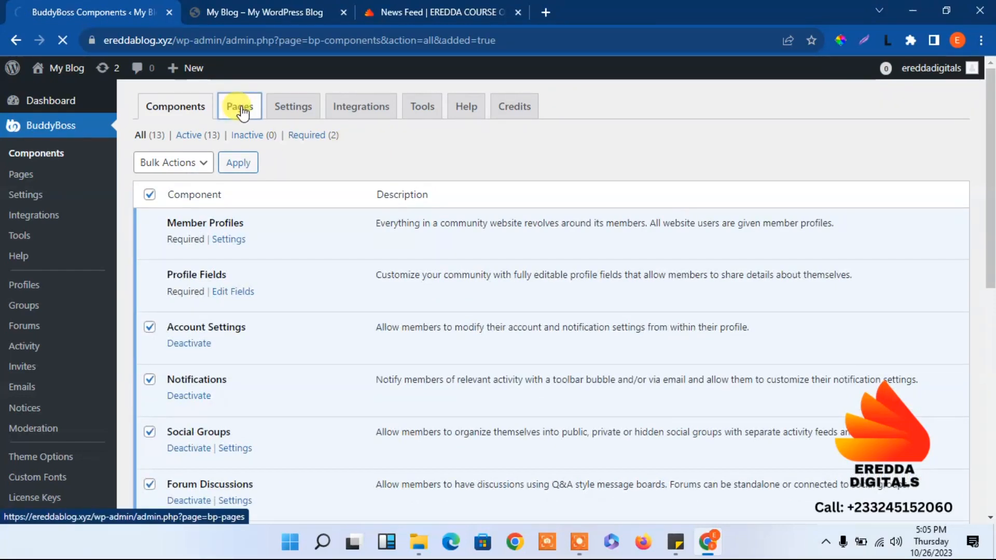
Review the Component Pages and Registration Pages assignments, then go to the General Settings tab.
{"action": "scroll", "coordinate": [991, 284], "scroll_direction": "down", "scroll_amount": 5}
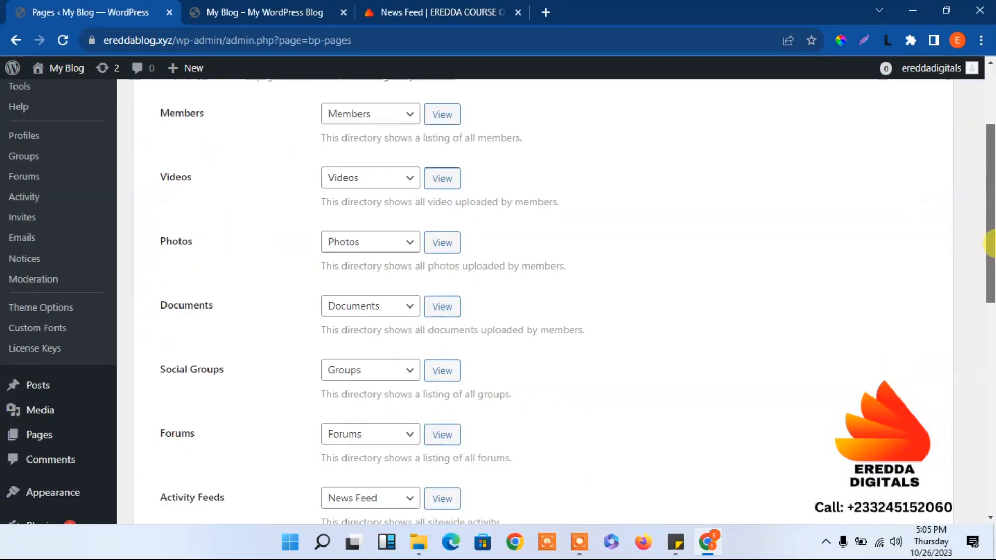
{"action": "left_click_drag", "start_coordinate": [991, 284], "coordinate": [991, 457]}
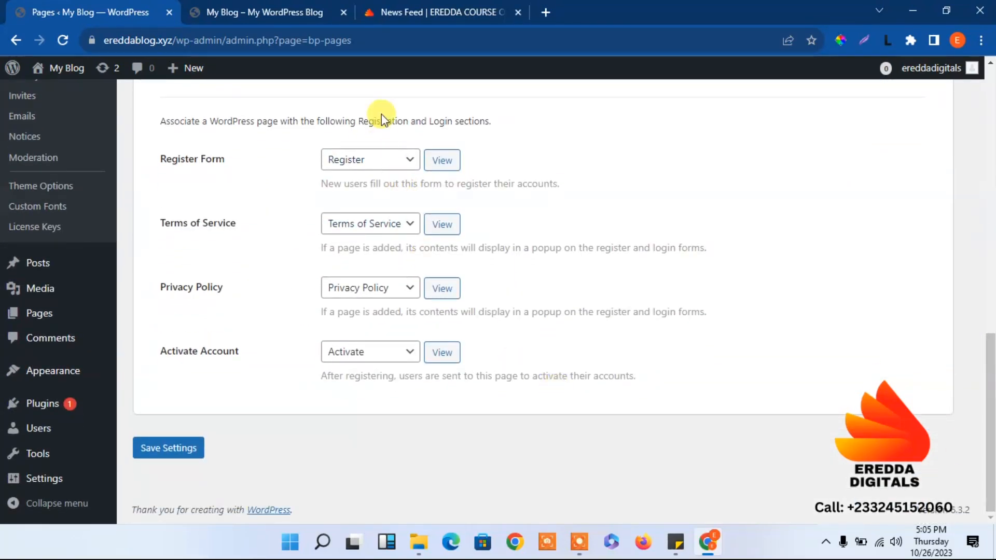
{"action": "scroll", "coordinate": [968, 253], "scroll_direction": "up", "scroll_amount": 8}
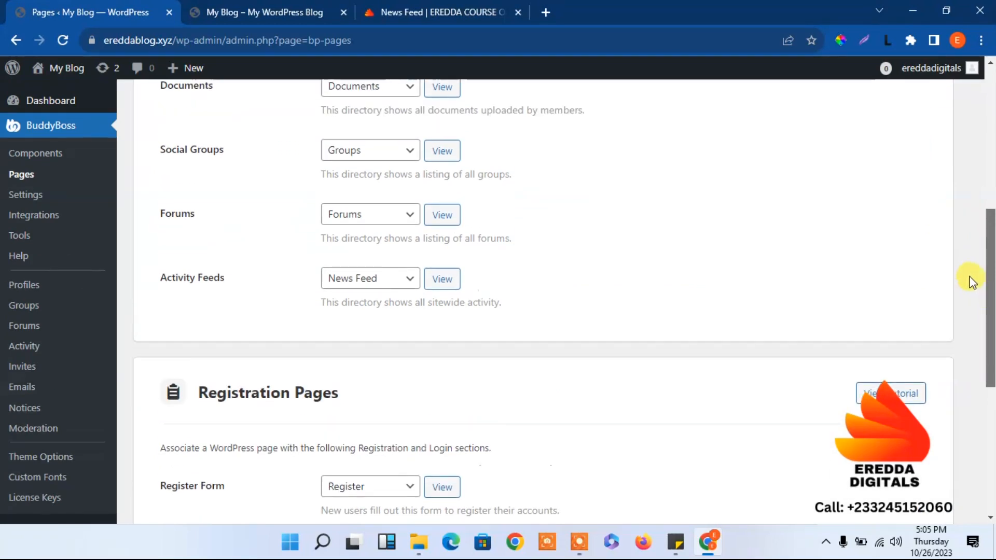
{"action": "scroll", "coordinate": [960, 227], "scroll_direction": "up", "scroll_amount": 5}
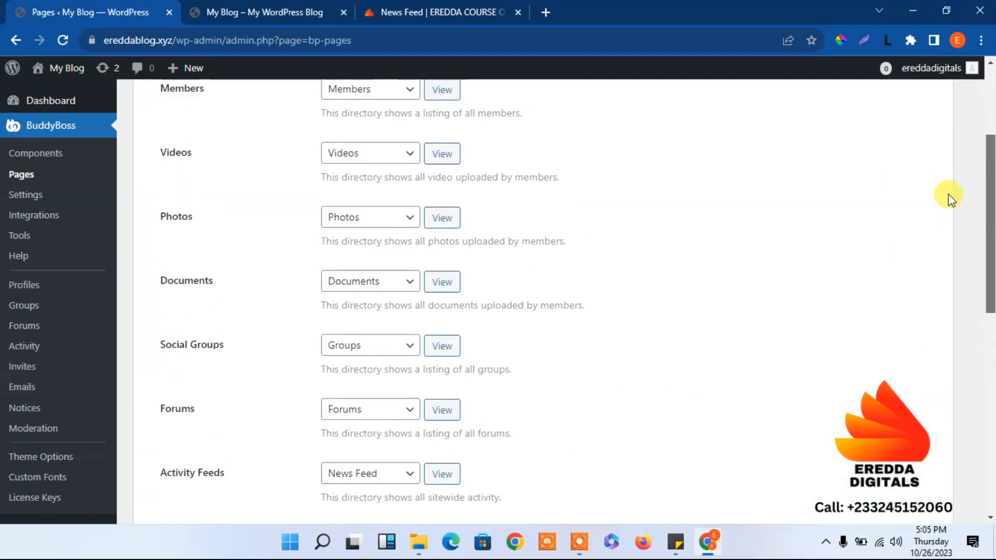
{"action": "scroll", "coordinate": [932, 152], "scroll_direction": "down", "scroll_amount": 1}
{"action": "scroll", "coordinate": [913, 89], "scroll_direction": "up", "scroll_amount": 1}
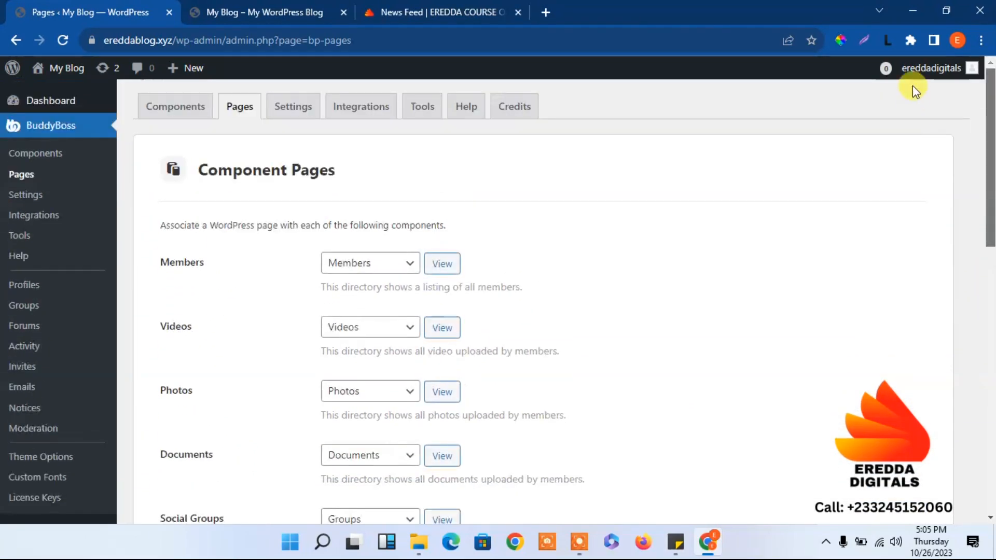
{"action": "scroll", "coordinate": [926, 213], "scroll_direction": "down", "scroll_amount": 4}
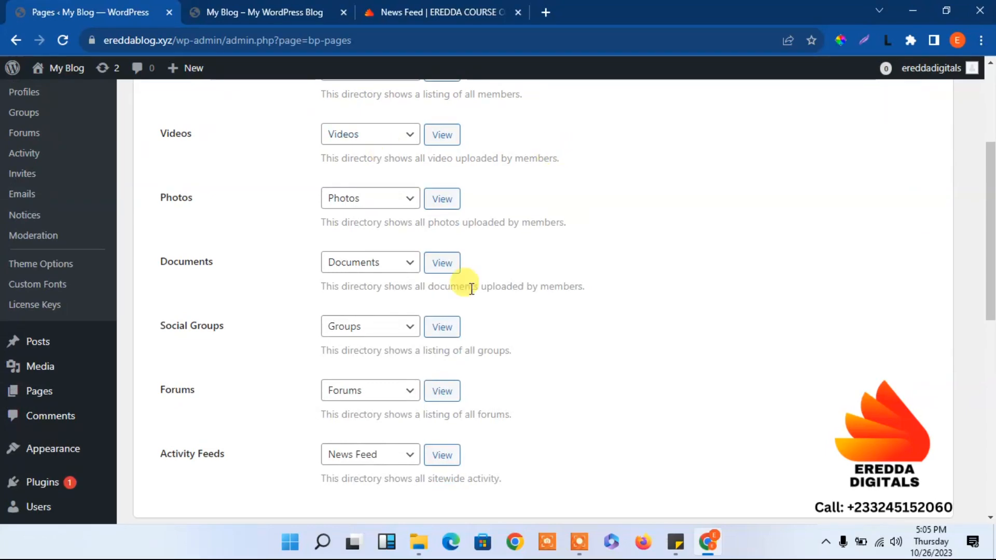
{"action": "scroll", "coordinate": [992, 379], "scroll_direction": "down", "scroll_amount": 8}
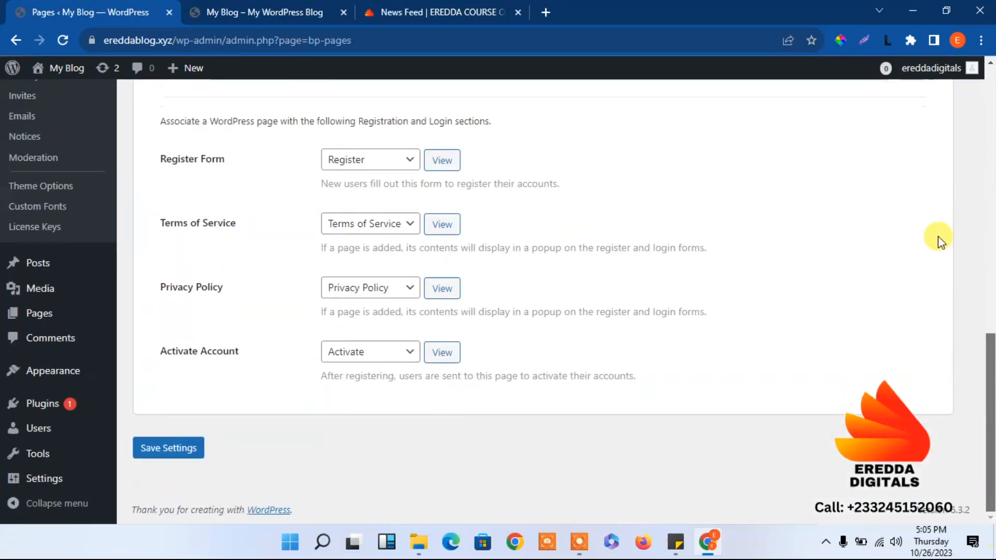
{"action": "scroll", "coordinate": [928, 151], "scroll_direction": "up", "scroll_amount": 11}
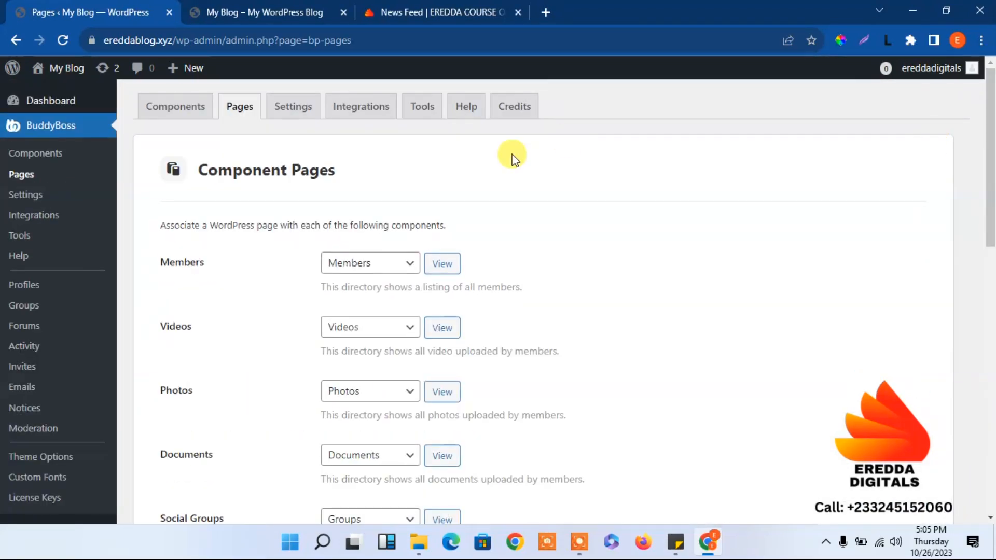
{"action": "left_click", "coordinate": [294, 108]}
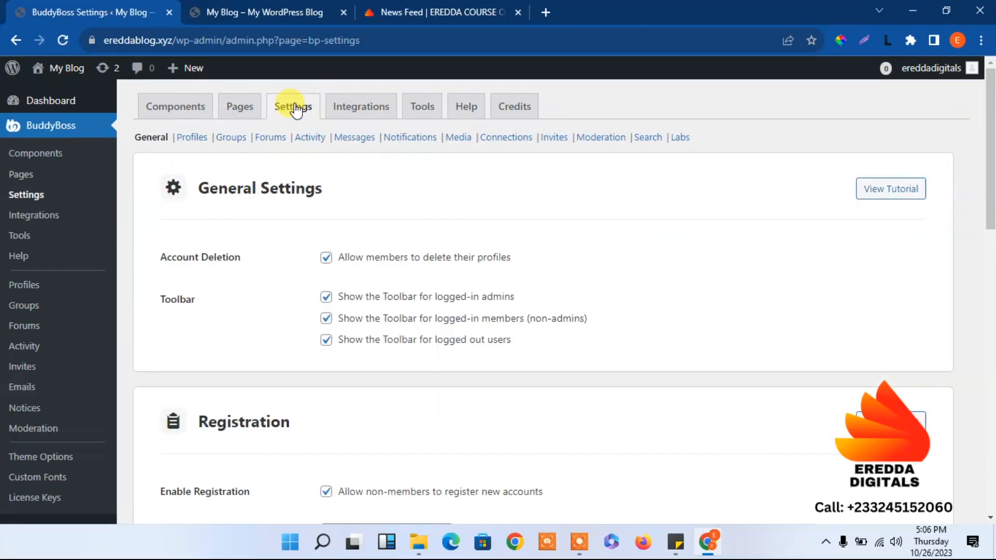
Scroll the BuddyBoss General Settings down to the Privacy section, then switch to the News Feed.
{"action": "left_click_drag", "start_coordinate": [991, 164], "coordinate": [991, 288]}
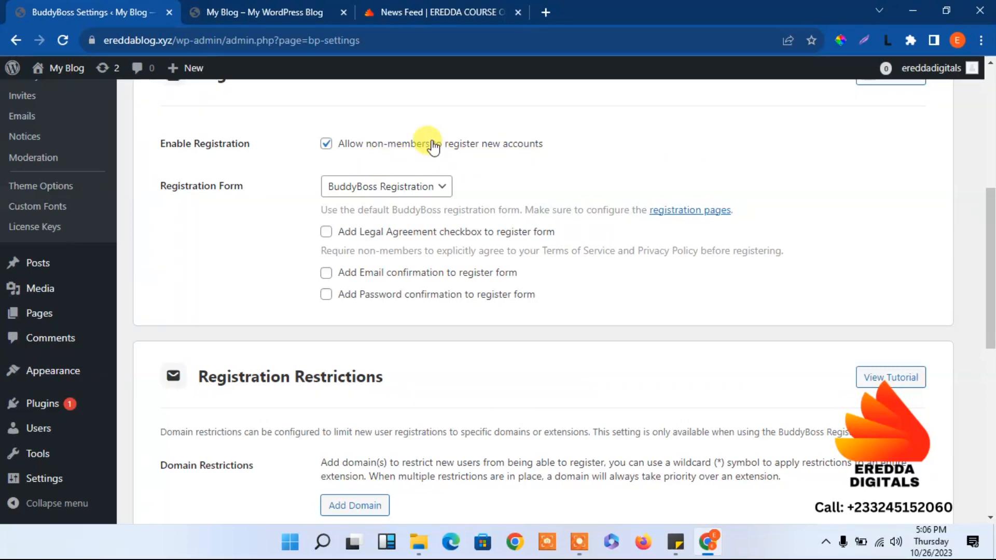
{"action": "left_click", "coordinate": [326, 144]}
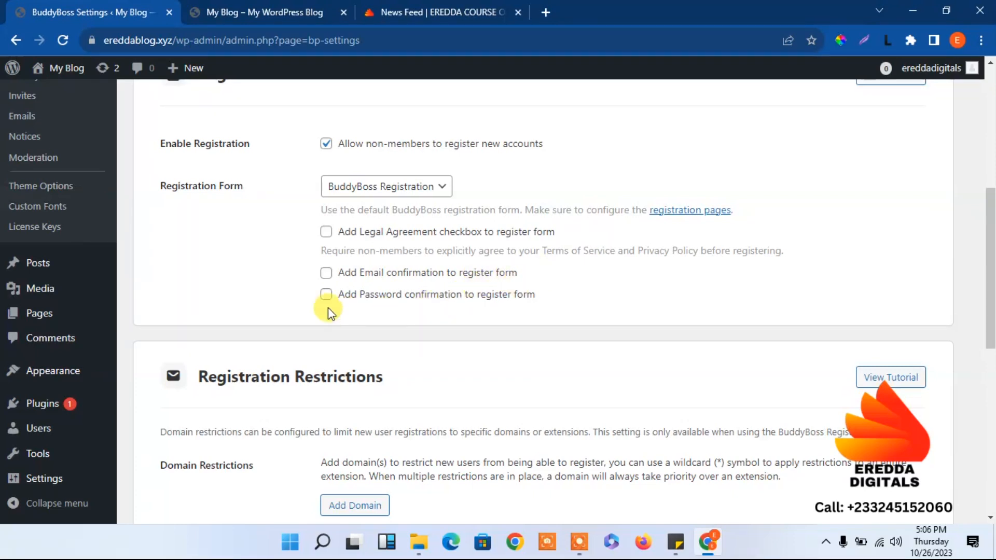
{"action": "left_click_drag", "start_coordinate": [990, 210], "coordinate": [991, 285]}
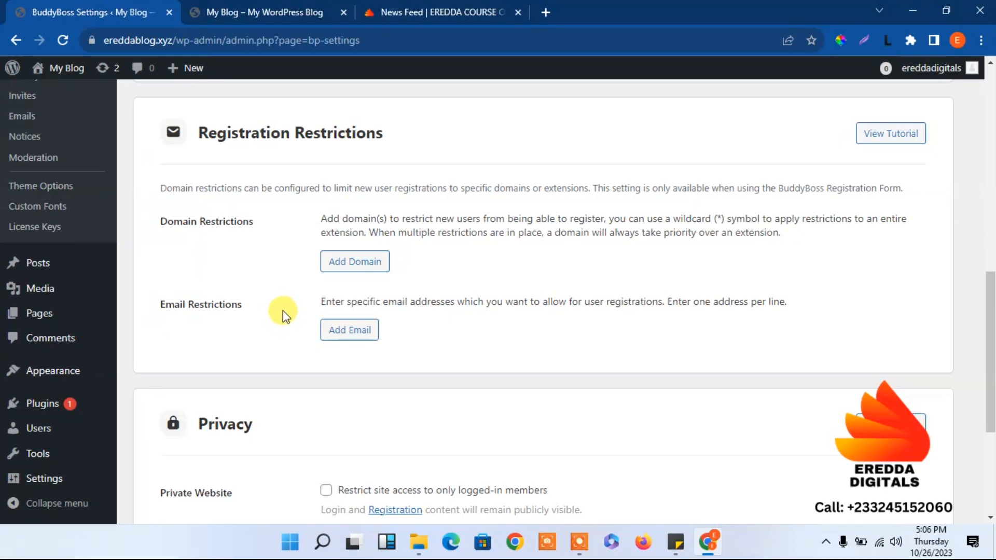
{"action": "left_click_drag", "start_coordinate": [991, 306], "coordinate": [991, 384]}
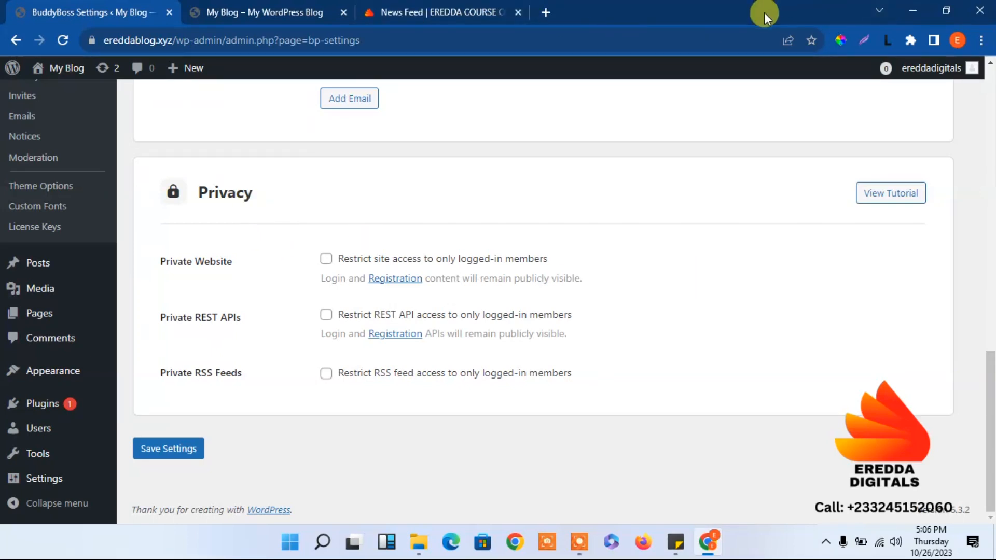
{"action": "left_click", "coordinate": [430, 6]}
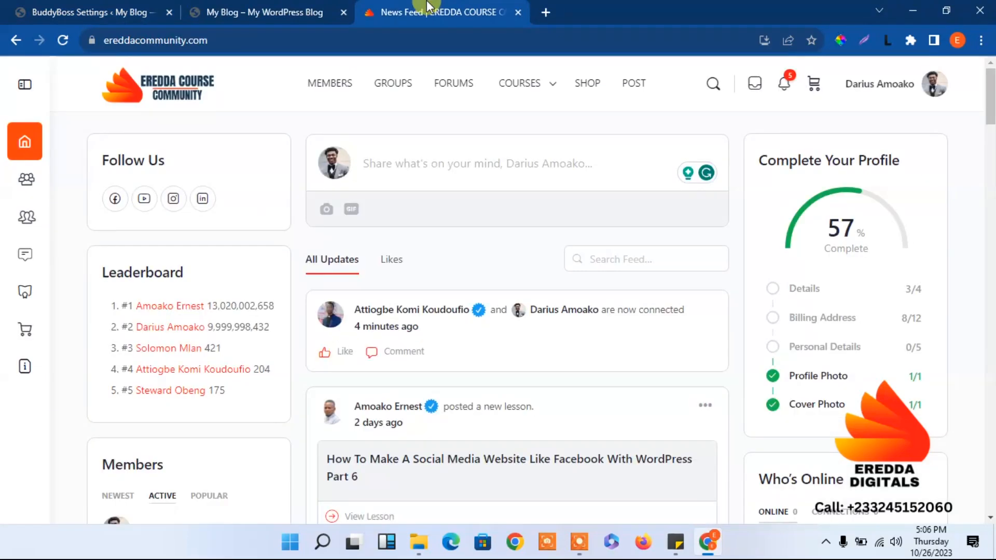
Copy the community site's address and load it in a new incognito window.
{"action": "left_click", "coordinate": [186, 46]}
{"action": "right_click", "coordinate": [186, 47]}
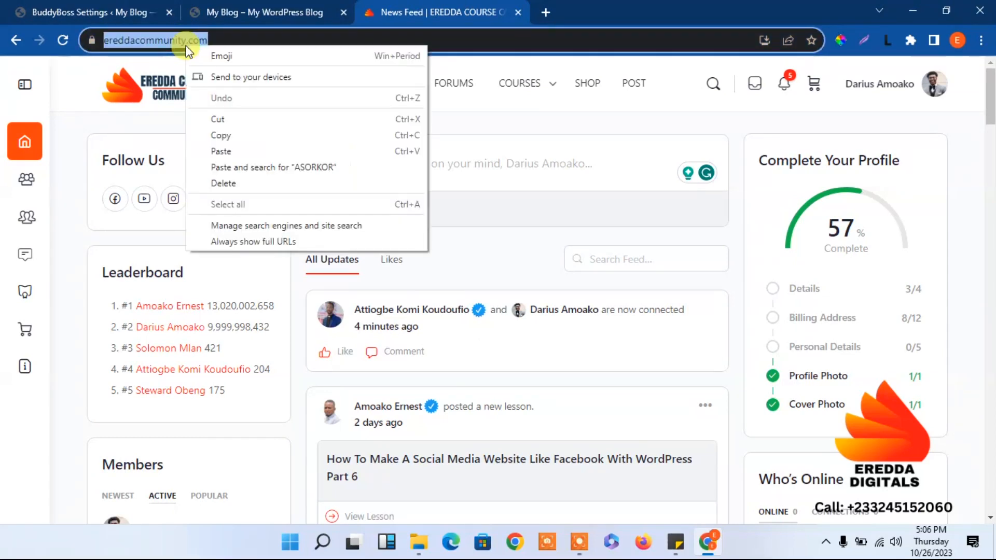
{"action": "left_click", "coordinate": [247, 136]}
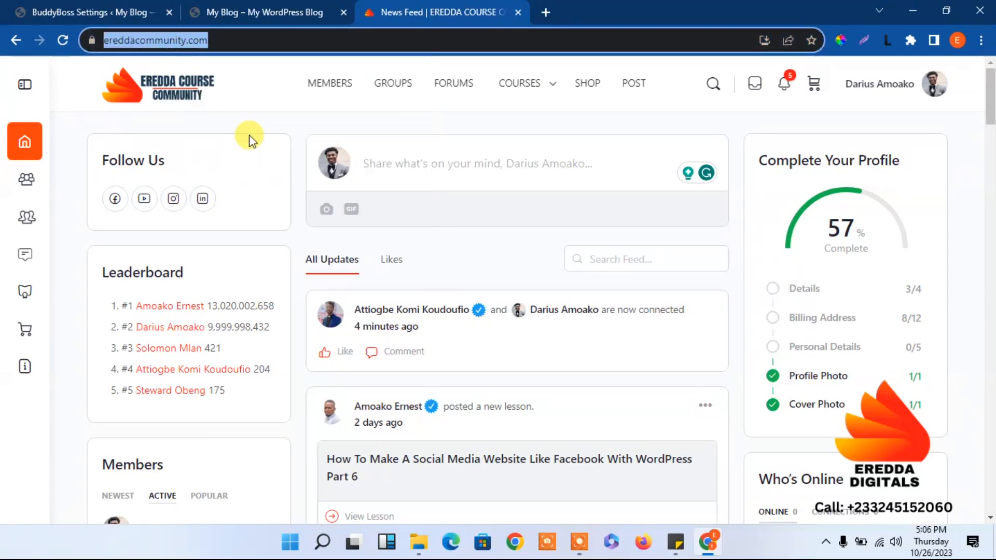
{"action": "left_click", "coordinate": [981, 40]}
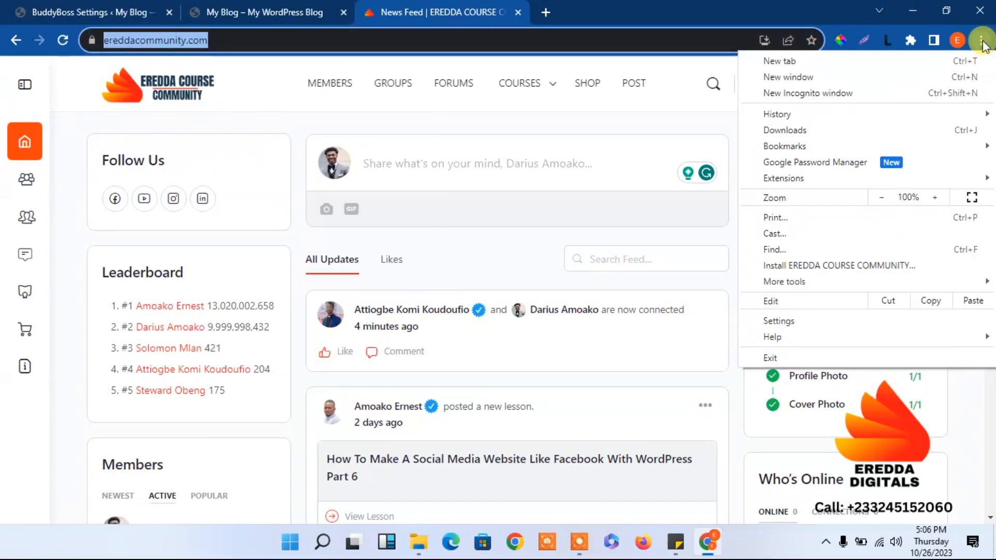
{"action": "left_click", "coordinate": [836, 94]}
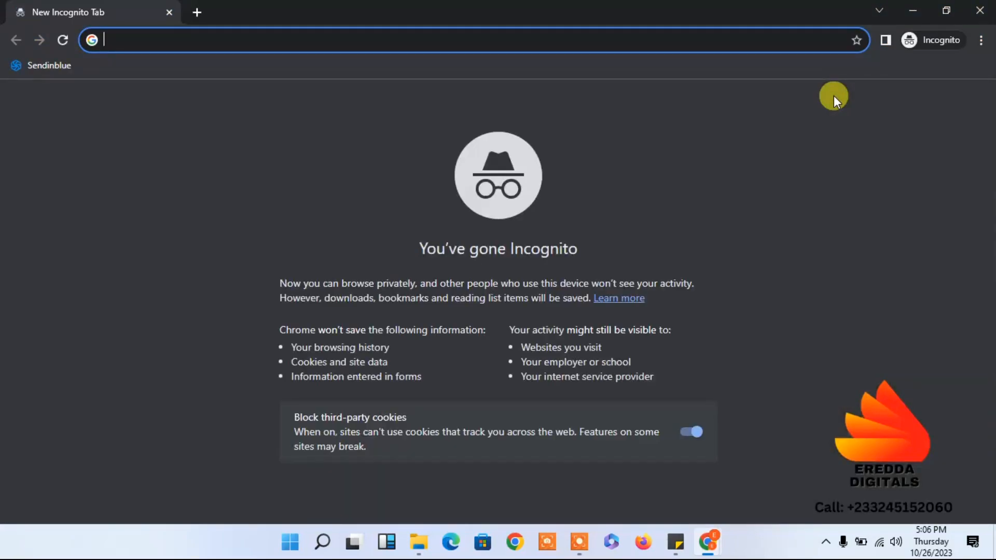
{"action": "key", "text": "ctrl+v"}
{"action": "key", "text": "Return"}
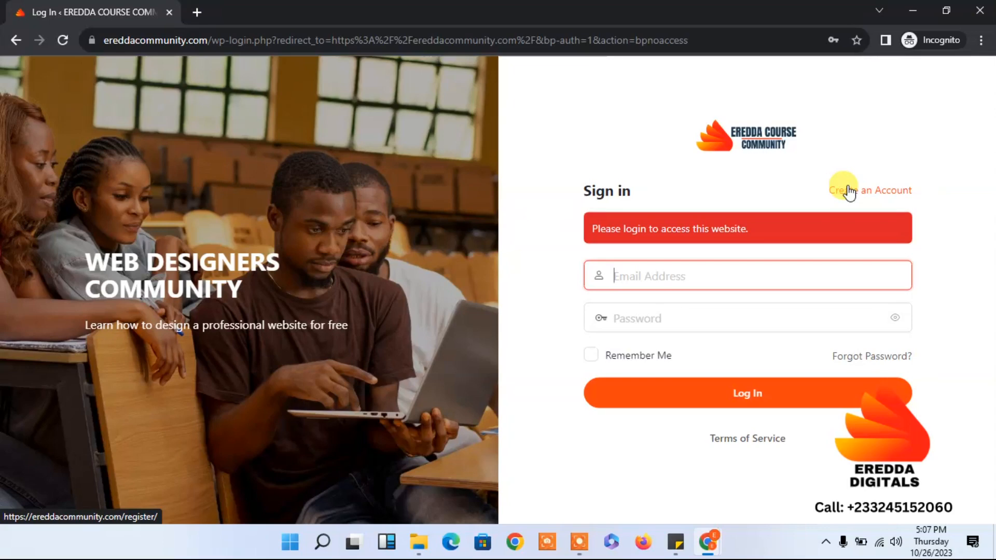
Close the incognito window and return to the BuddyBoss settings page.
{"action": "left_click", "coordinate": [984, 7]}
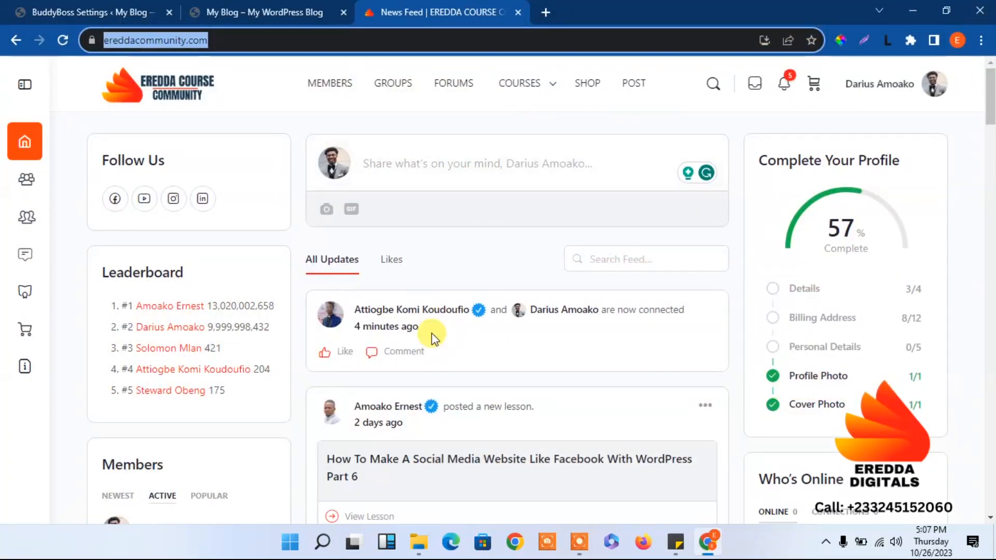
{"action": "left_click", "coordinate": [240, 7]}
{"action": "left_click", "coordinate": [121, 3]}
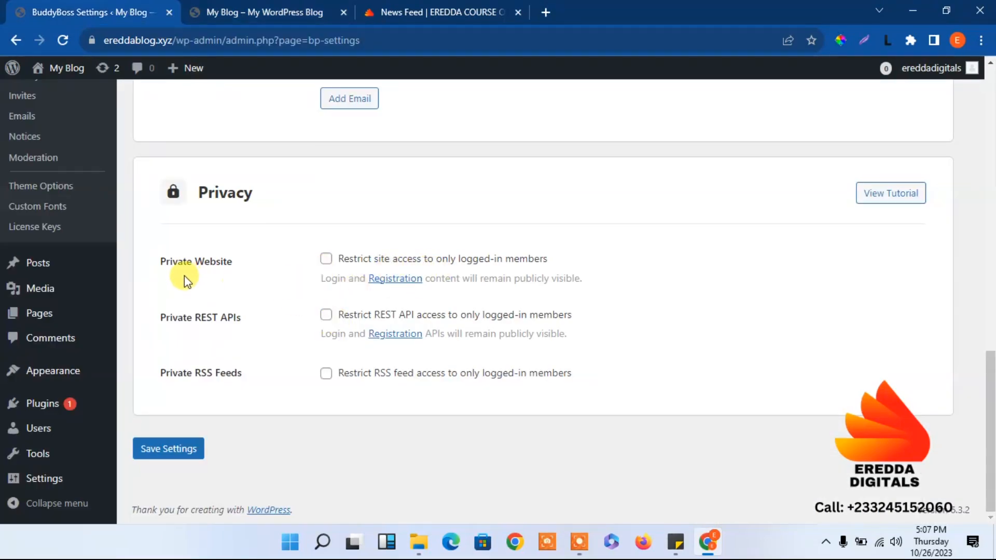
Tick 'Restrict site access to only logged-in members' and save the BuddyBoss privacy settings.
{"action": "left_click", "coordinate": [325, 260]}
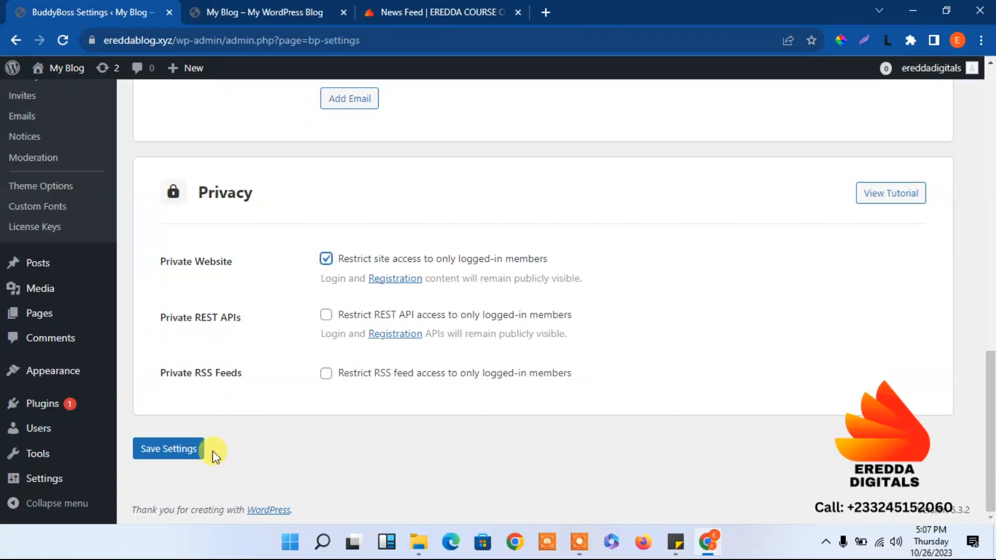
{"action": "left_click", "coordinate": [177, 450]}
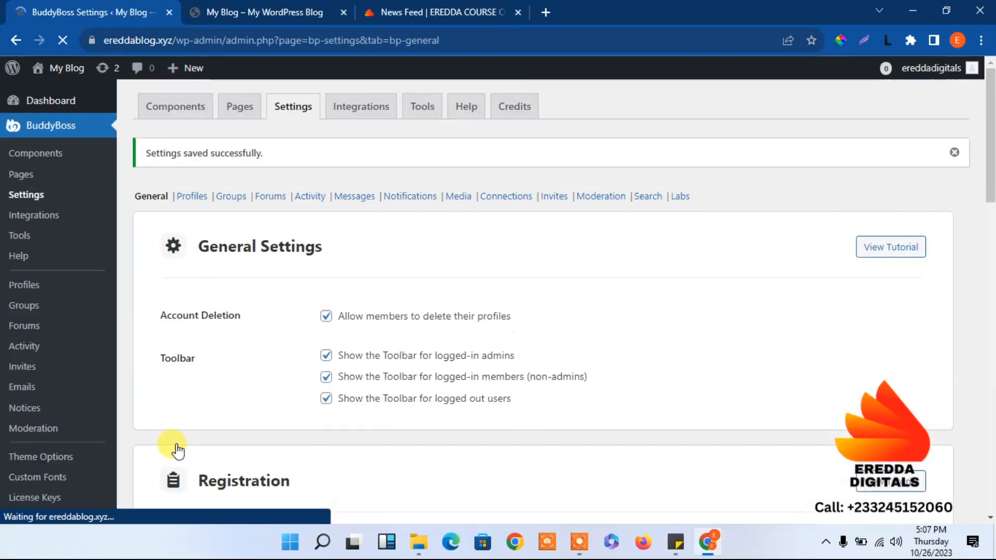
{"action": "left_click_drag", "start_coordinate": [991, 155], "coordinate": [965, 429]}
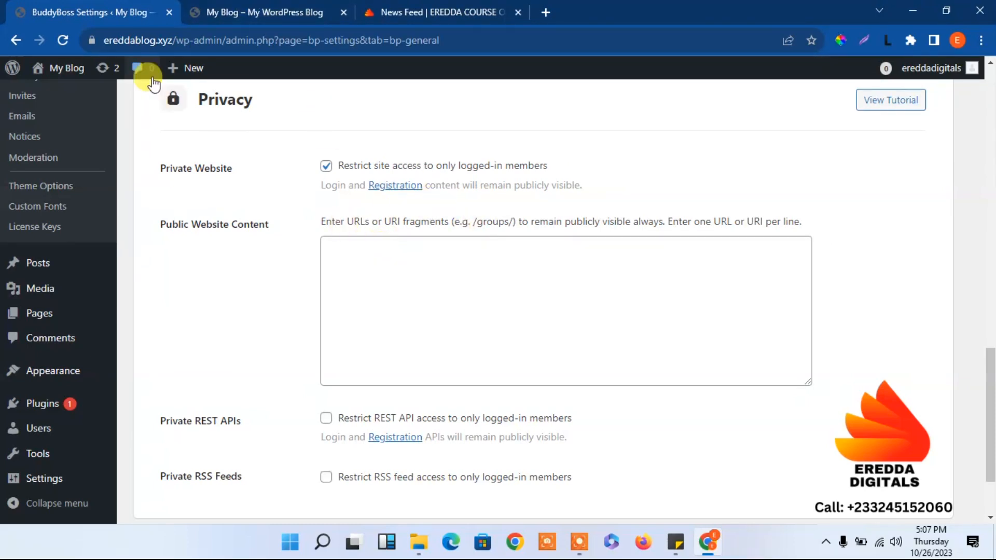
{"action": "right_click", "coordinate": [81, 69]}
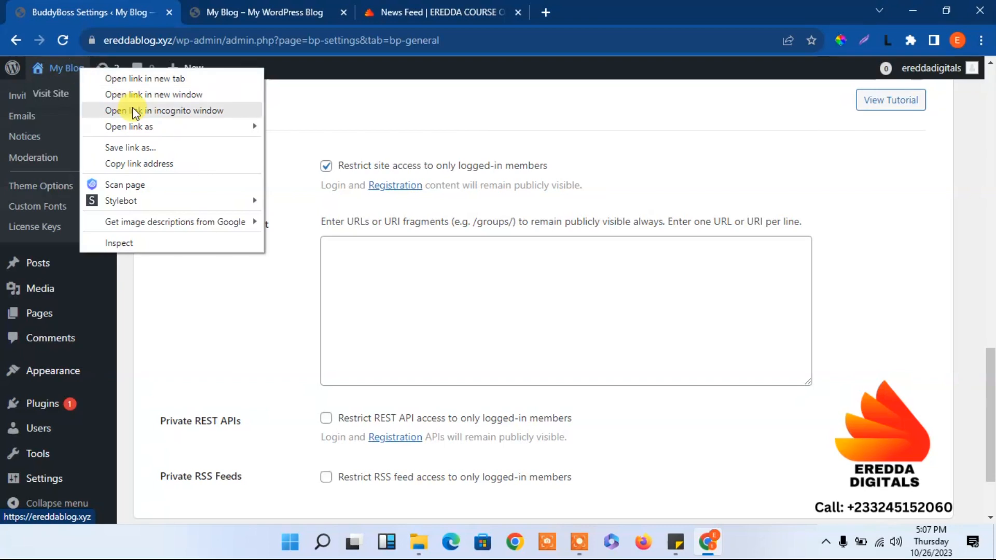
{"action": "left_click", "coordinate": [194, 111]}
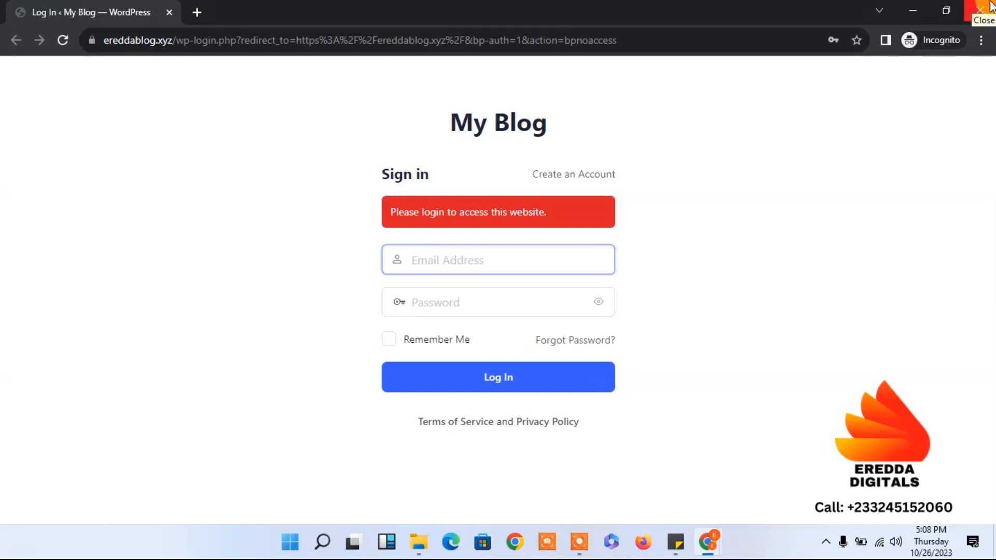
{"action": "left_click", "coordinate": [914, 11]}
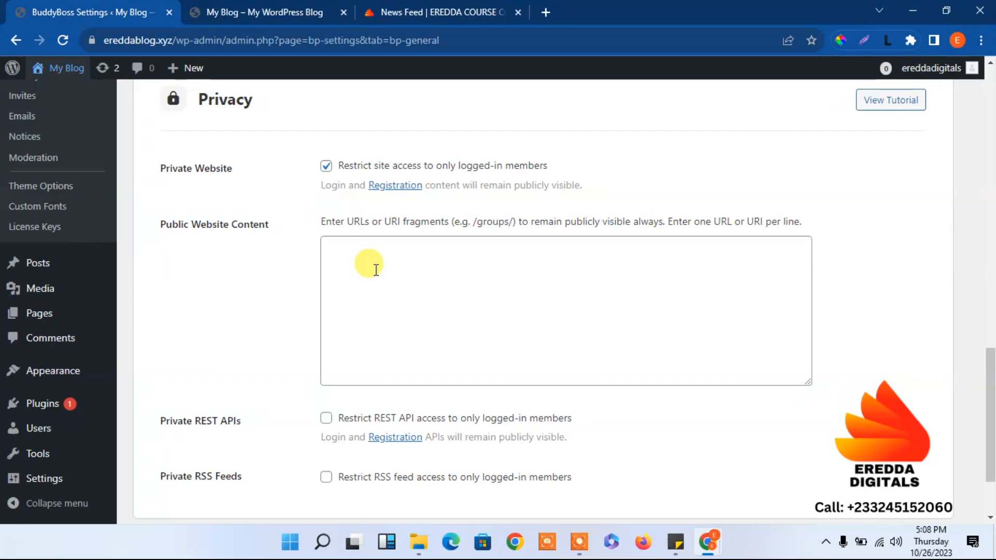
Go from the site front end to the dashboard's All Pages list.
{"action": "left_click", "coordinate": [216, 10]}
{"action": "mouse_move", "coordinate": [77, 76]}
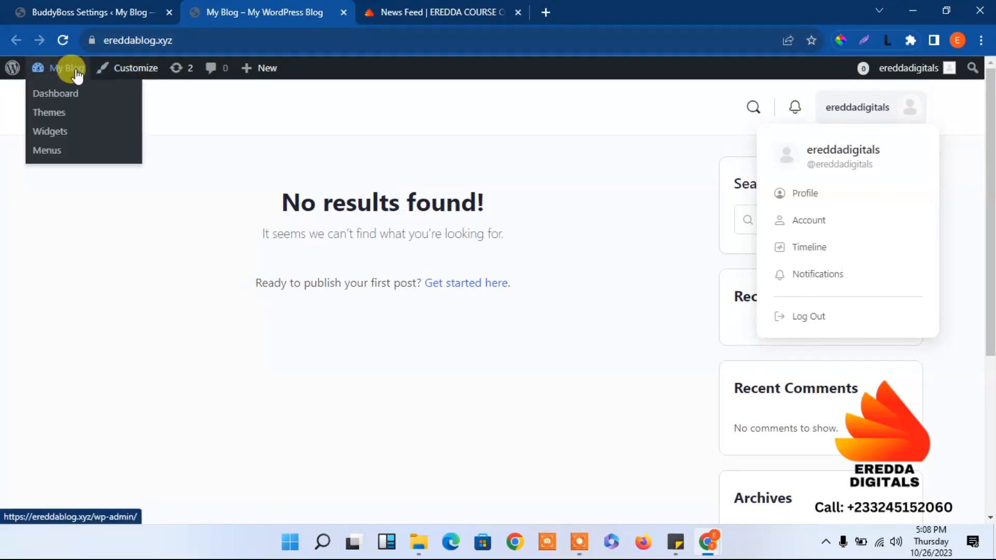
{"action": "left_click", "coordinate": [56, 94]}
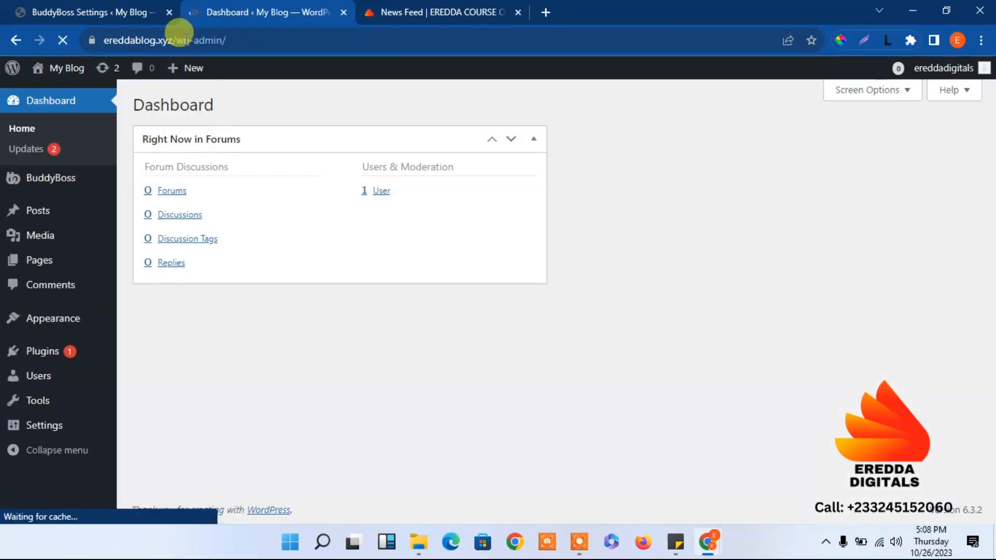
{"action": "mouse_move", "coordinate": [40, 257]}
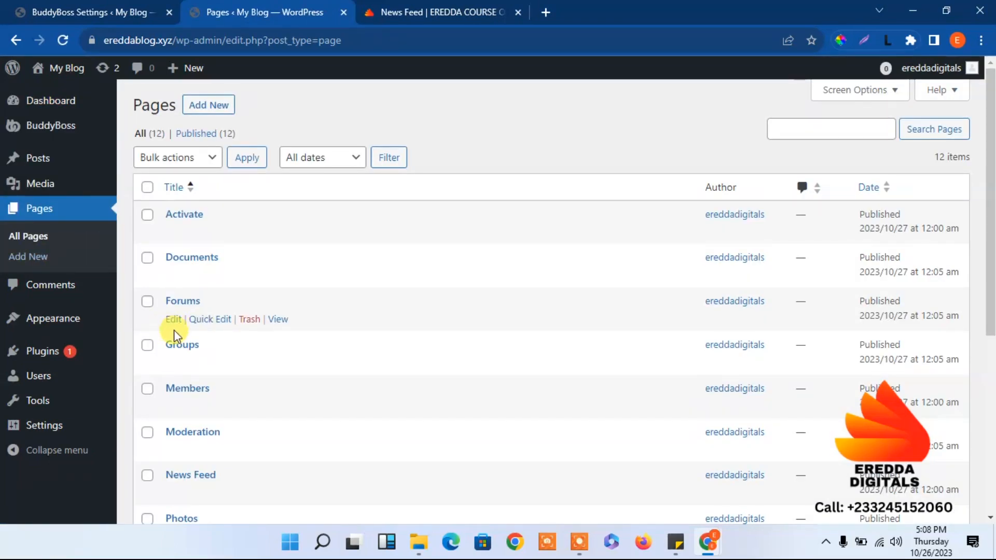
{"action": "scroll", "coordinate": [991, 342], "scroll_direction": "down", "scroll_amount": 3}
{"action": "left_click_drag", "start_coordinate": [991, 353], "coordinate": [984, 318]}
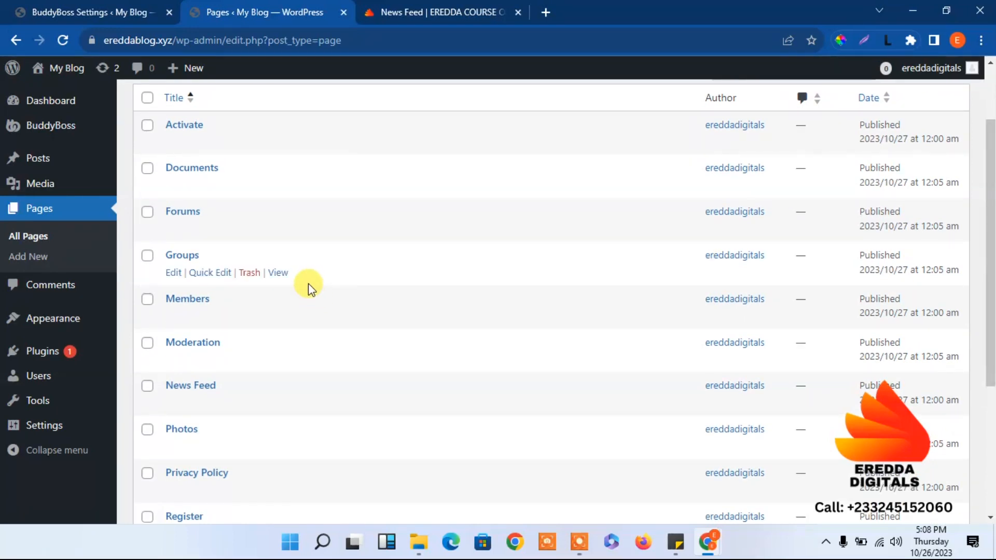
{"action": "left_click_drag", "start_coordinate": [990, 289], "coordinate": [991, 387]}
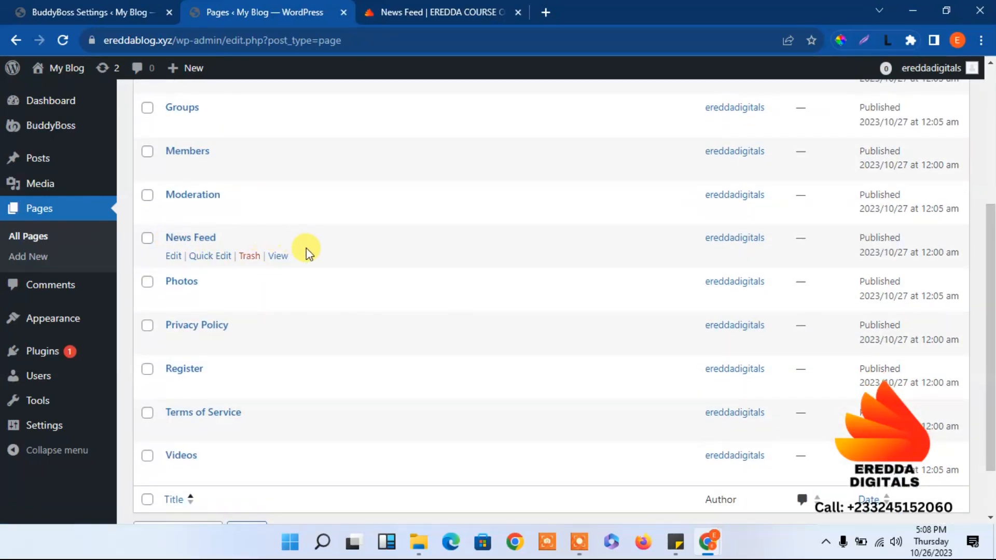
Copy the News Feed page's link and return to the Public Website Content field.
{"action": "right_click", "coordinate": [278, 256]}
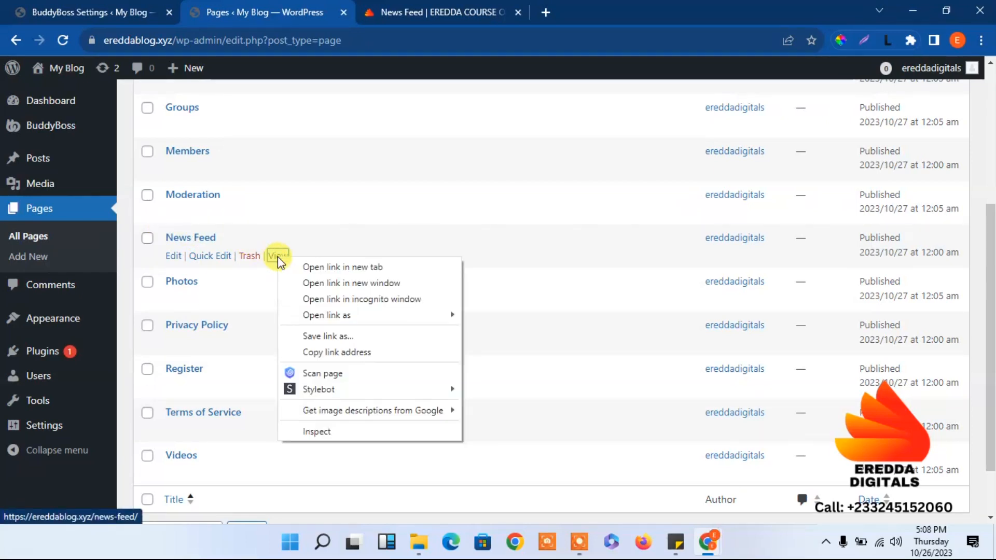
{"action": "left_click", "coordinate": [330, 351]}
{"action": "left_click", "coordinate": [128, 7]}
{"action": "left_click", "coordinate": [427, 276]}
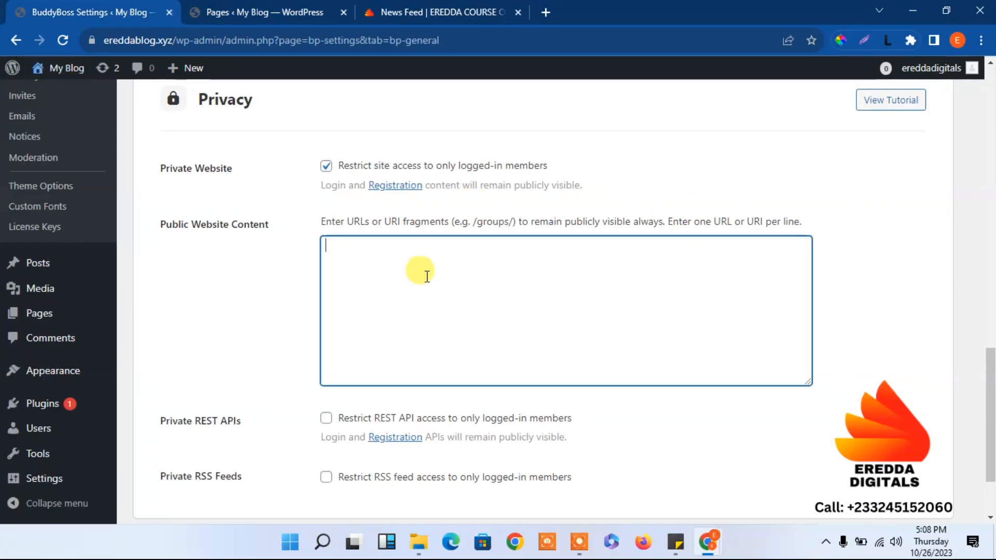
Paste the News Feed link into Public Website Content, trim it to /news-feed, and save.
{"action": "key", "text": "ctrl+v"}
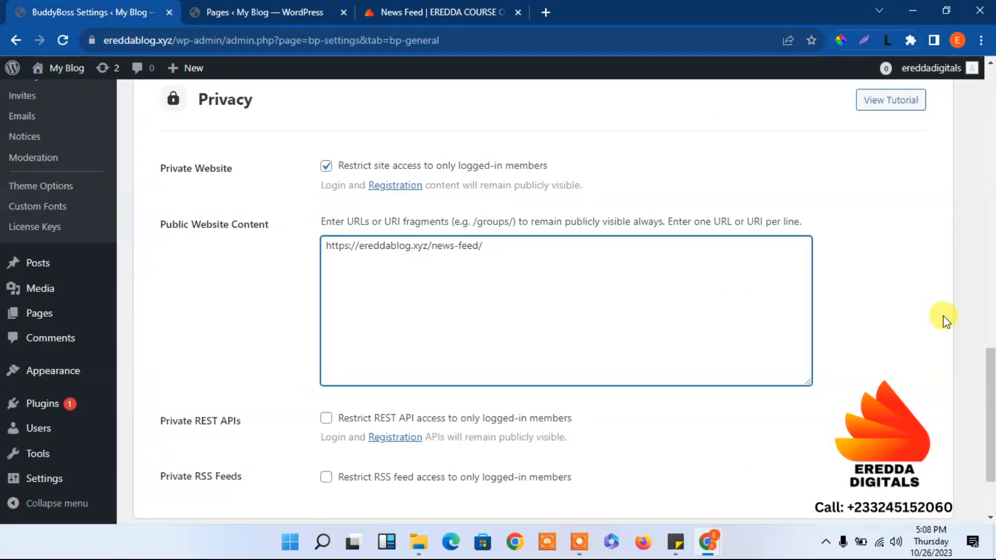
{"action": "scroll", "coordinate": [988, 394], "scroll_direction": "down", "scroll_amount": 2}
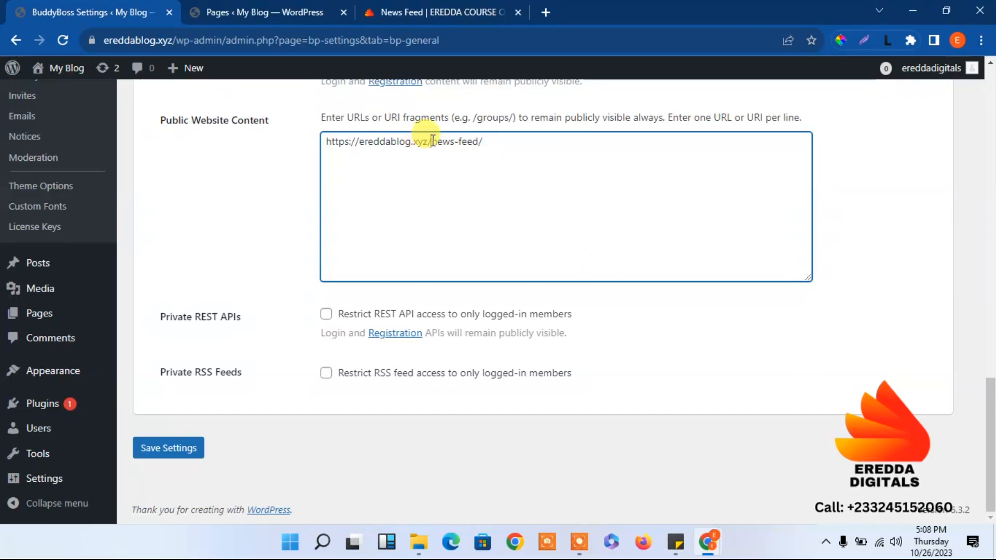
{"action": "key", "text": "BackSpace"}
{"action": "key", "text": "BackSpace"}
{"action": "key", "text": "BackSpace"}
{"action": "key", "text": "BackSpace"}
{"action": "key", "text": "BackSpace"}
{"action": "key", "text": "BackSpace"}
{"action": "key", "text": "BackSpace"}
{"action": "key", "text": "BackSpace"}
{"action": "key", "text": "BackSpace"}
{"action": "key", "text": "BackSpace"}
{"action": "key", "text": "BackSpace"}
{"action": "key", "text": "BackSpace"}
{"action": "key", "text": "BackSpace"}
{"action": "key", "text": "BackSpace"}
{"action": "key", "text": "BackSpace"}
{"action": "key", "text": "BackSpace"}
{"action": "key", "text": "BackSpace"}
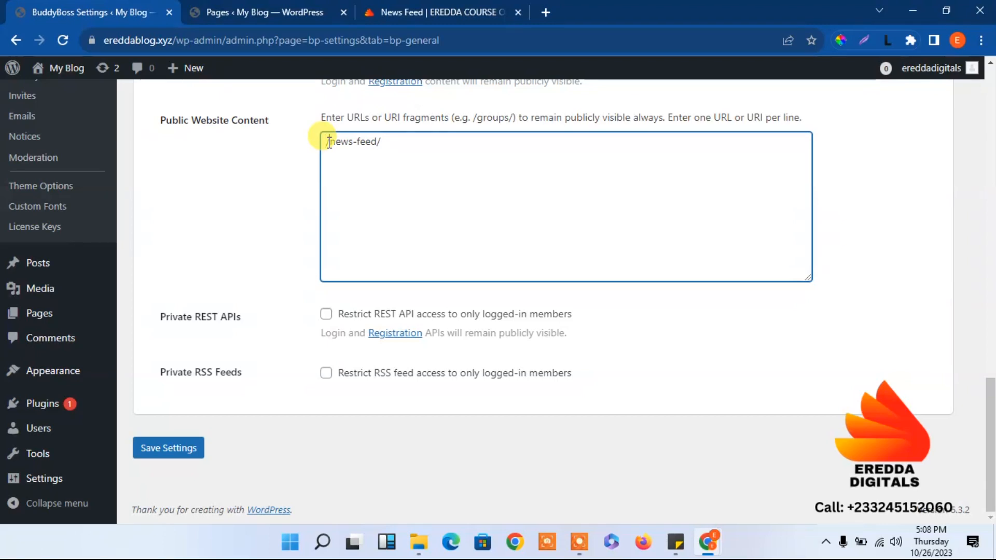
{"action": "left_click", "coordinate": [406, 143]}
{"action": "key", "text": "BackSpace"}
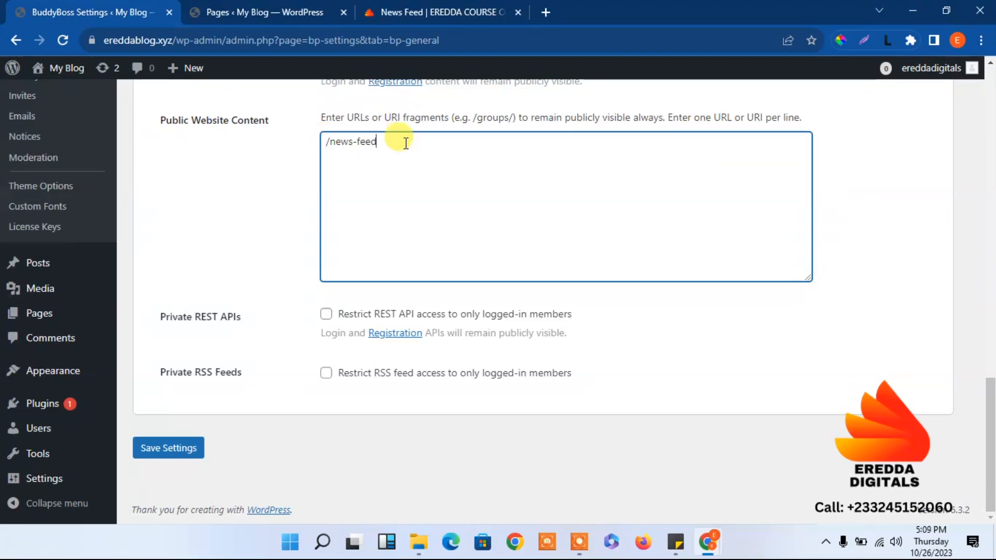
{"action": "left_click", "coordinate": [171, 451]}
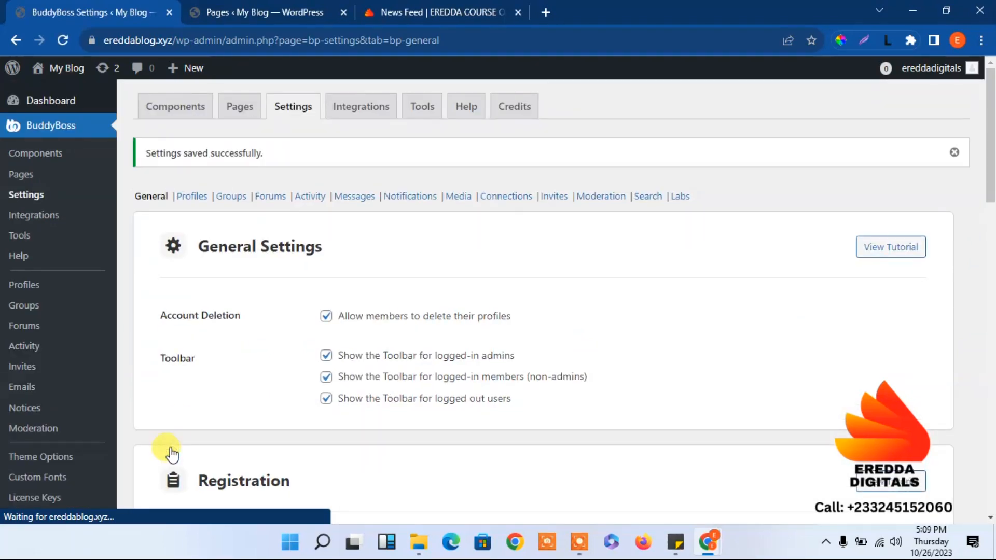
{"action": "left_click", "coordinate": [981, 40]}
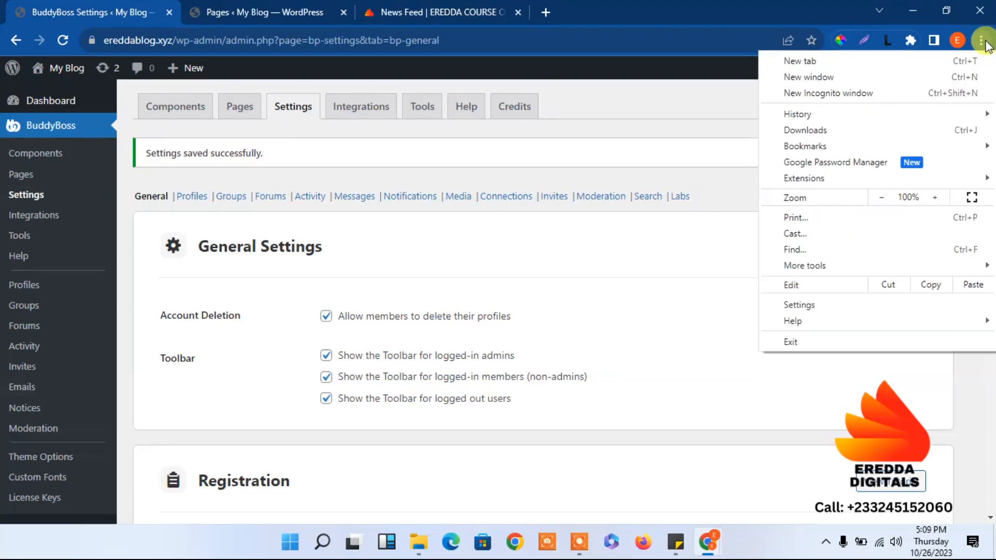
{"action": "left_click", "coordinate": [876, 94]}
{"action": "key", "text": "ctrl+v"}
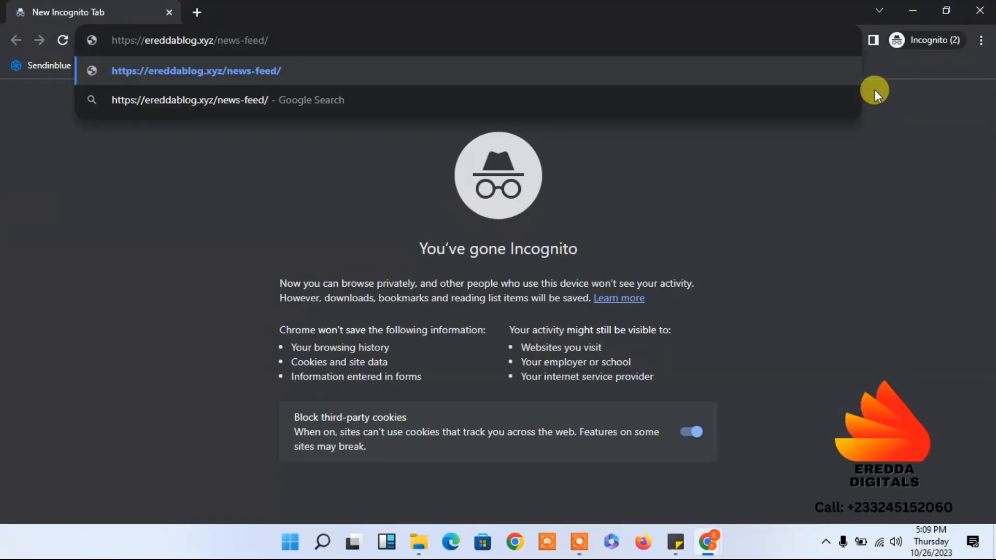
{"action": "key", "text": "Return"}
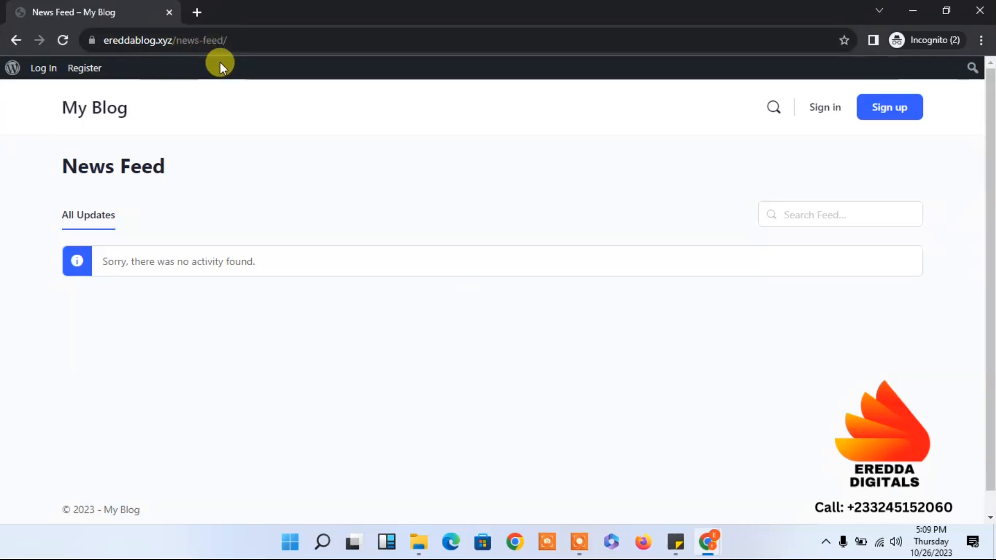
{"action": "left_click", "coordinate": [980, 11]}
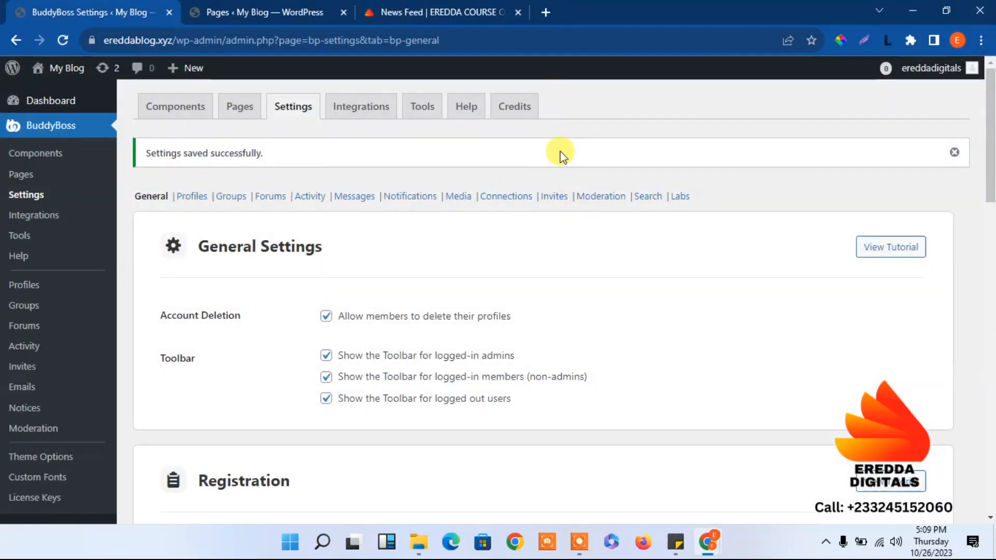
{"action": "left_click_drag", "start_coordinate": [991, 124], "coordinate": [991, 374]}
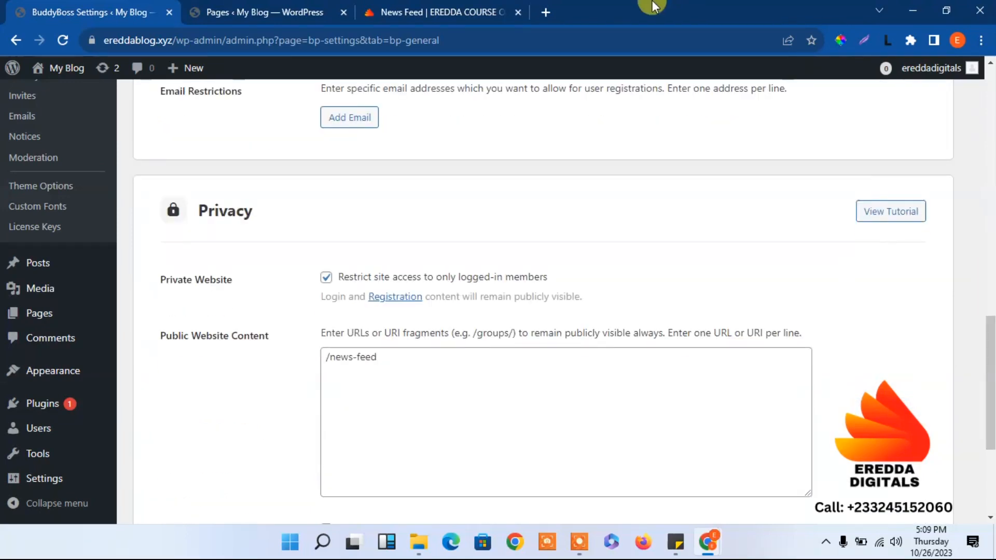
{"action": "left_click", "coordinate": [545, 12]}
{"action": "type", "text": "face"}
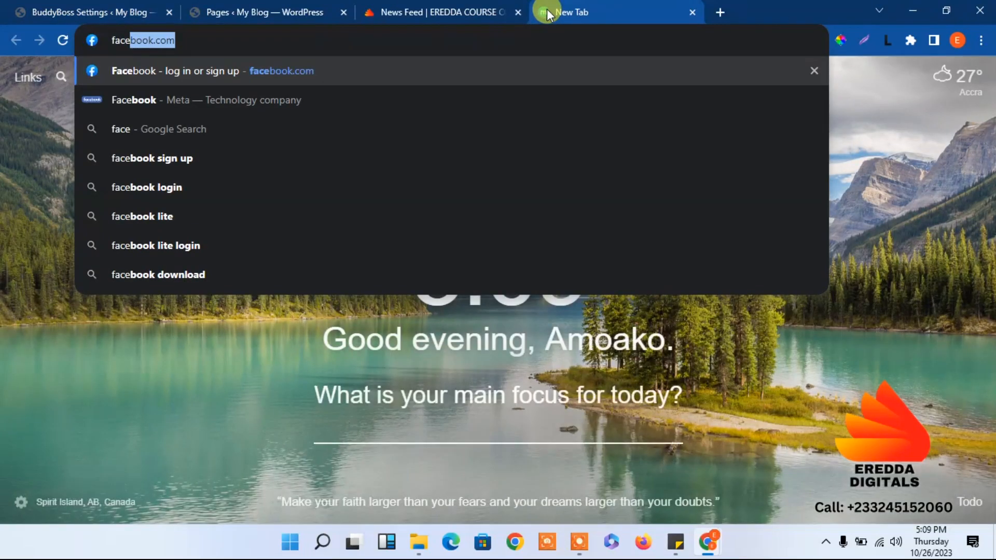
{"action": "key", "text": "Return"}
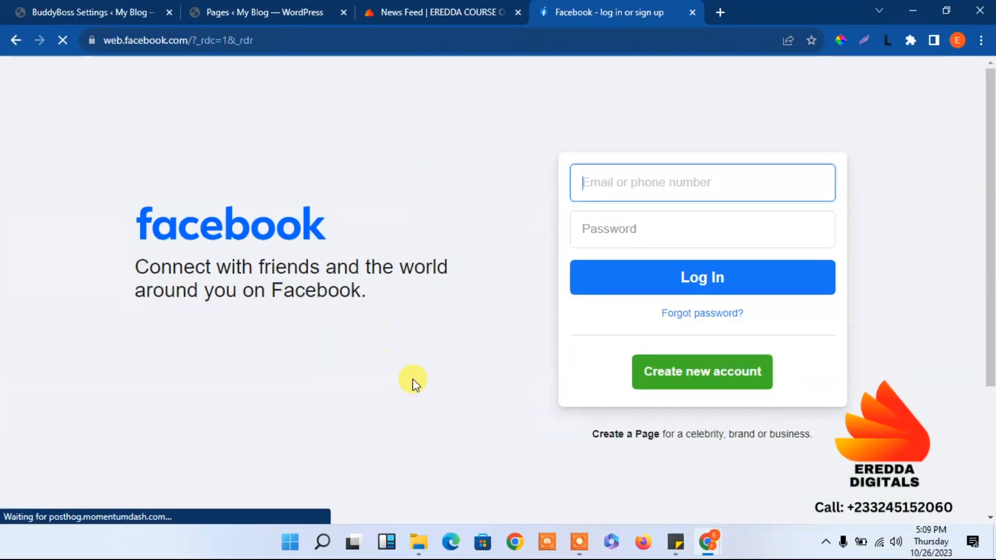
{"action": "scroll", "coordinate": [991, 374], "scroll_direction": "down", "scroll_amount": 5}
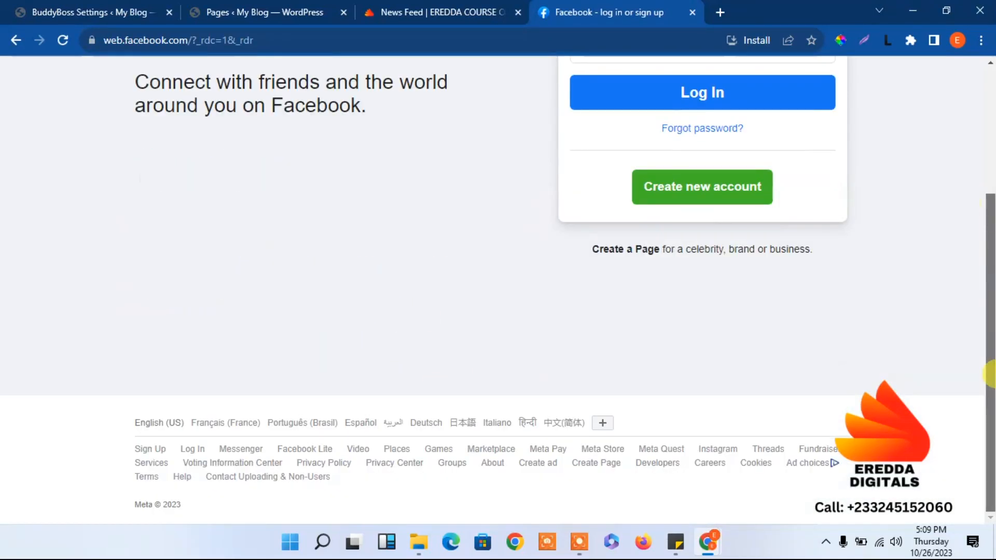
{"action": "left_click_drag", "start_coordinate": [985, 407], "coordinate": [991, 373]}
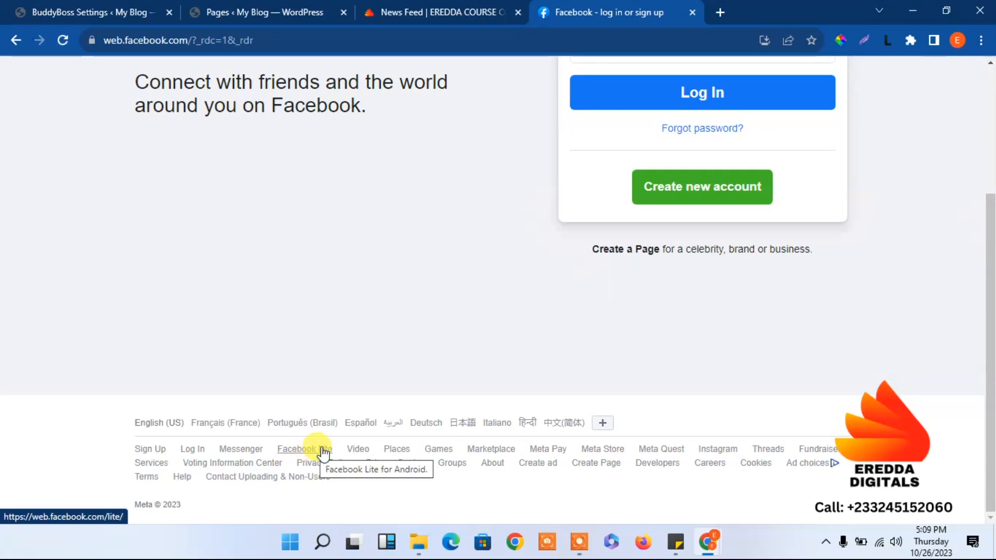
{"action": "left_click_drag", "start_coordinate": [990, 343], "coordinate": [980, 83]}
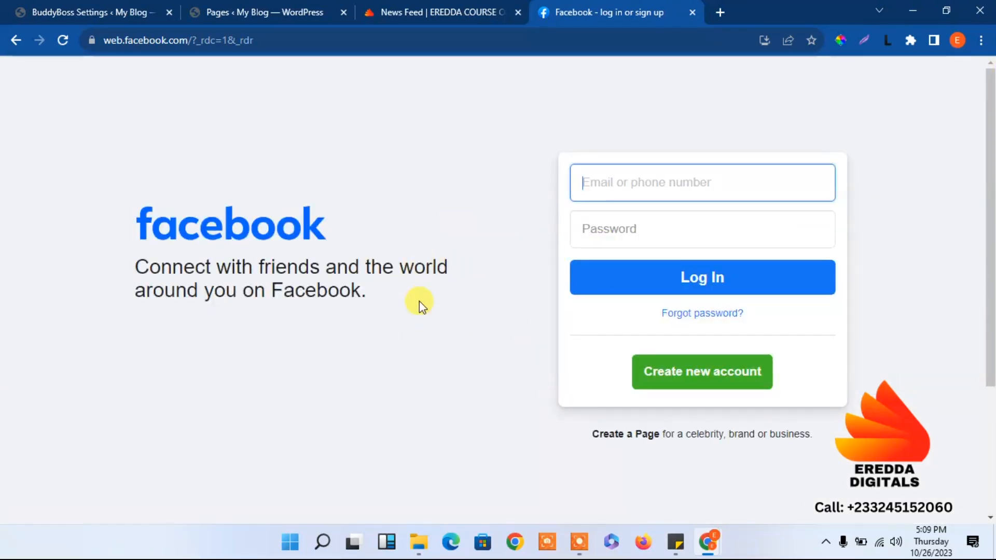
{"action": "left_click", "coordinate": [692, 12]}
Delete the /news-feed entry from Public Website Content and save with no public URLs.
{"action": "left_click", "coordinate": [394, 370]}
{"action": "key", "text": "ctrl+a"}
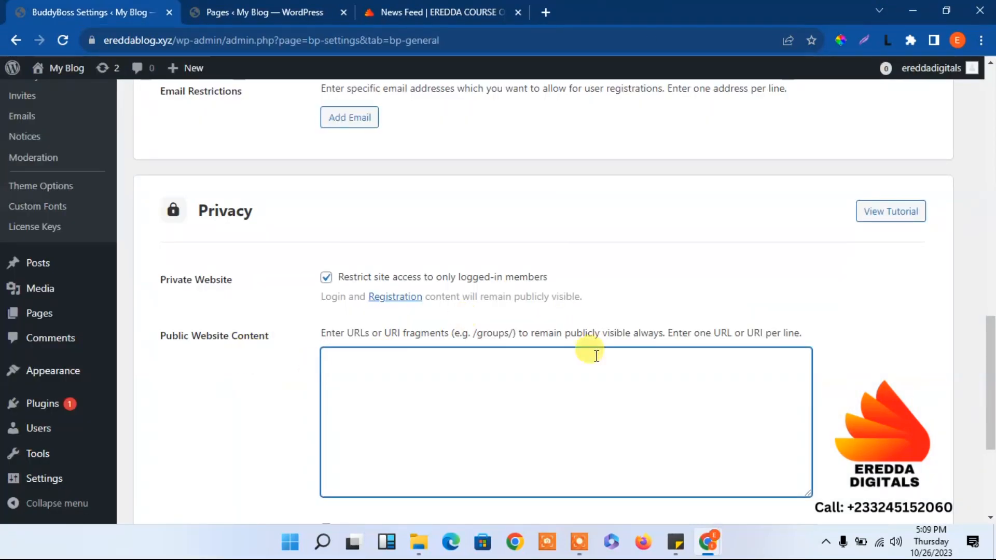
{"action": "left_click_drag", "start_coordinate": [990, 366], "coordinate": [990, 428]}
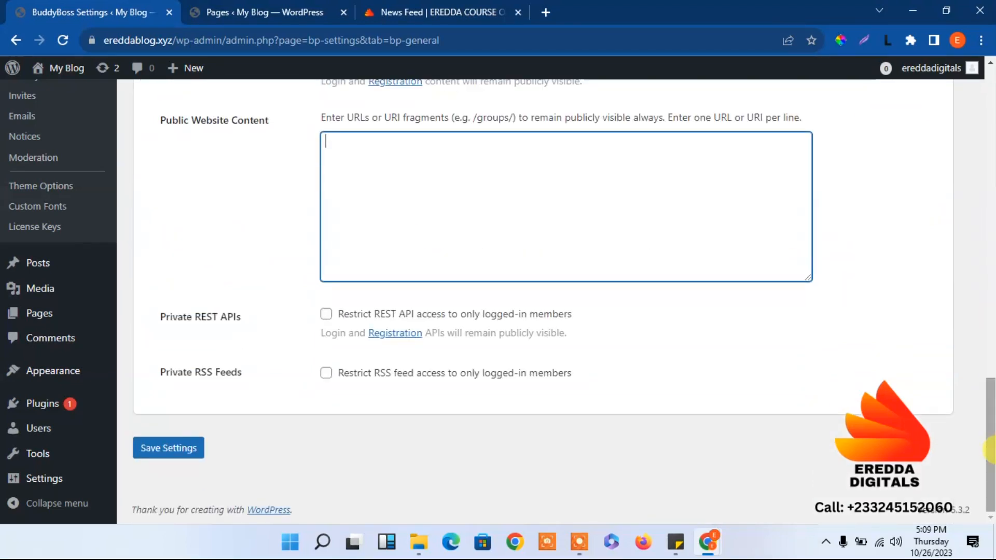
{"action": "left_click", "coordinate": [174, 450]}
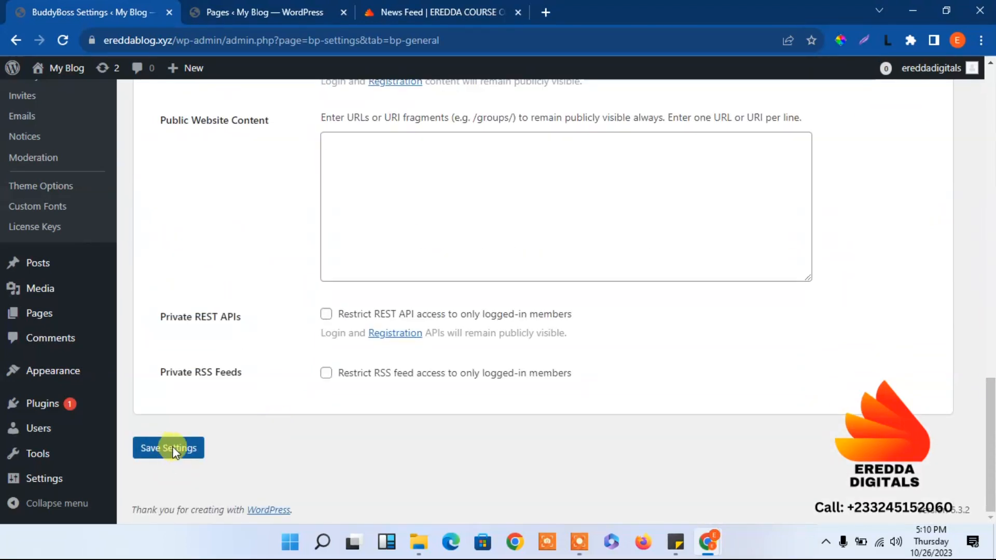